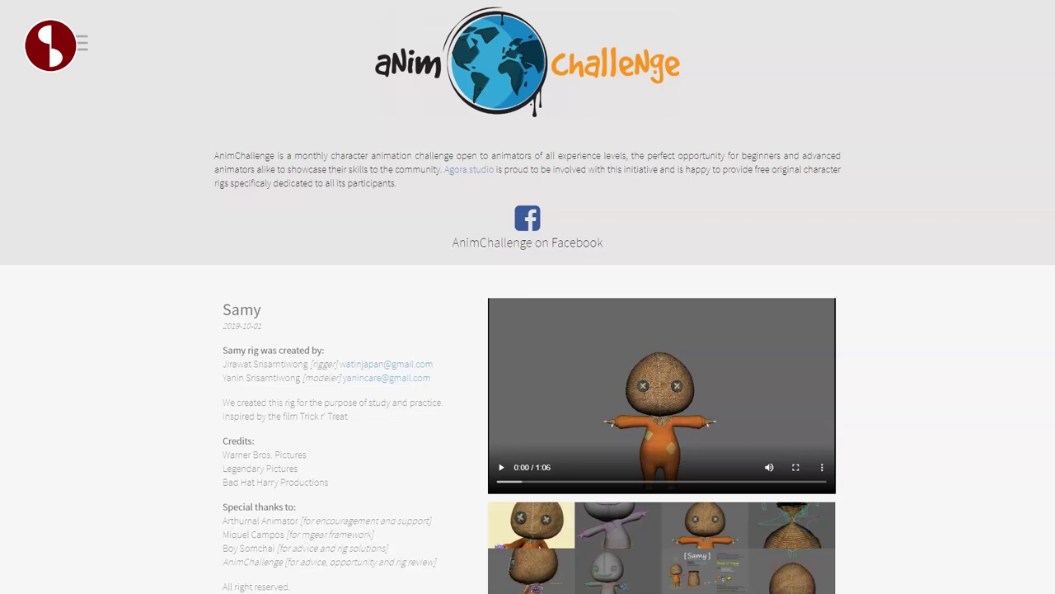
Look over the Samy rig entry on the AnimChallenge page, down to its download link
scroll(528, 330, "down", 1)
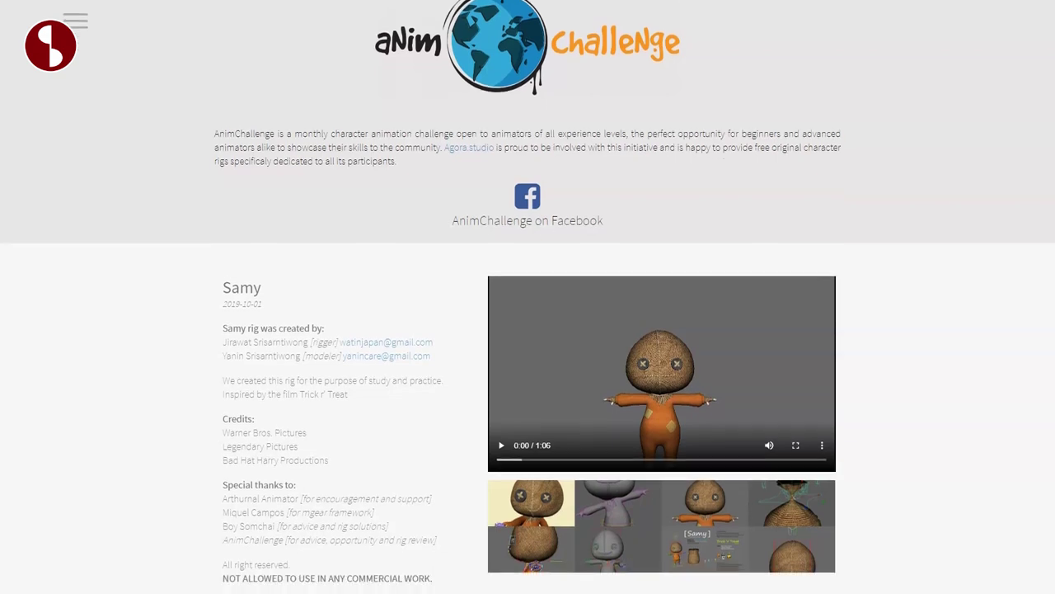
scroll(528, 330, "down", 3)
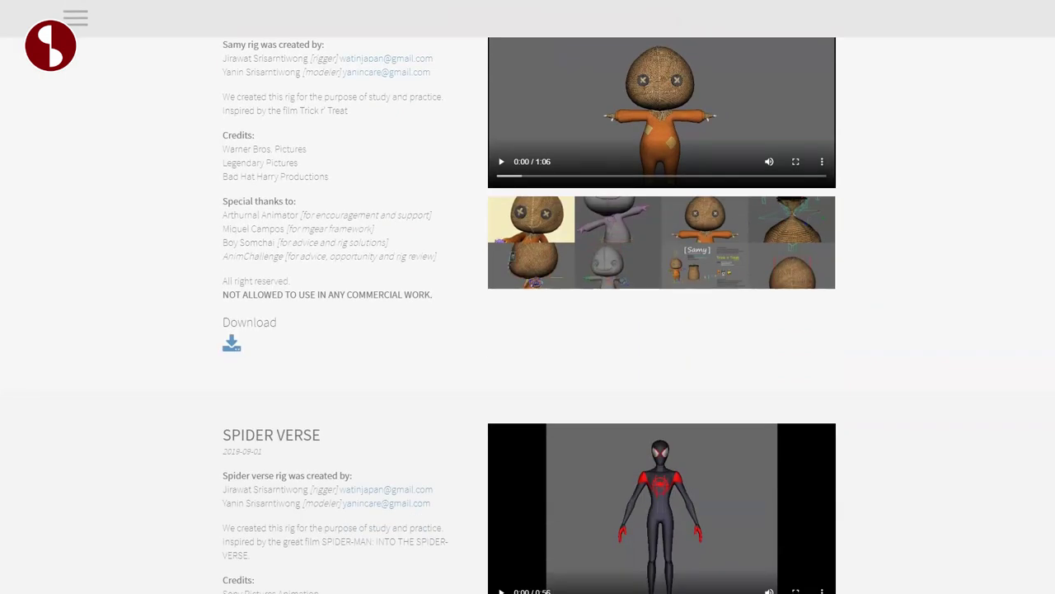
scroll(528, 329, "up", 3)
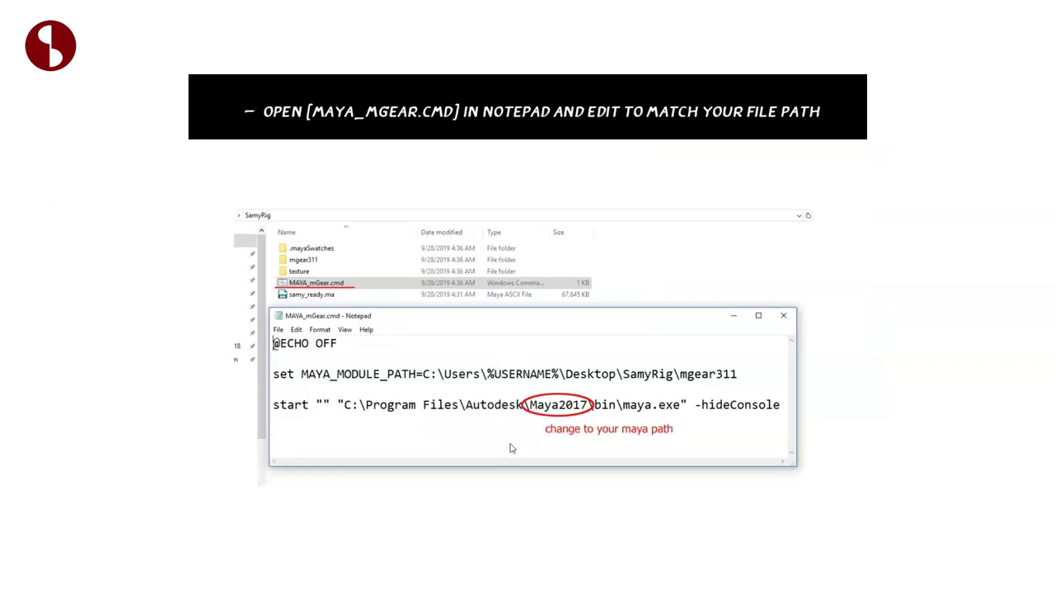
Mark up the setup instructions for editing MAYA_mGear.cmd and opening Maya with mGear using freehand strokes
mouse_move(519, 396)
left_mouse_down()
mouse_move(520, 431)
mouse_move(519, 394)
left_mouse_up()
mouse_move(752, 372)
left_mouse_down()
mouse_move(652, 385)
mouse_move(236, 388)
mouse_move(566, 353)
mouse_move(739, 402)
mouse_move(498, 372)
mouse_move(432, 376)
left_mouse_up()
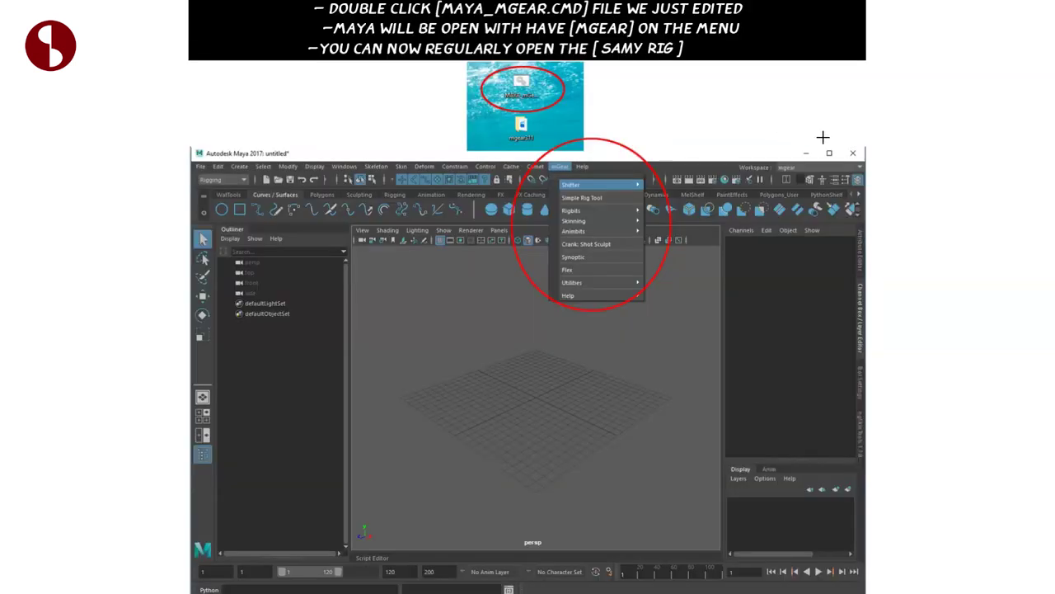
mouse_move(823, 137)
left_mouse_down()
mouse_move(747, 31)
mouse_move(760, 41)
left_mouse_up()
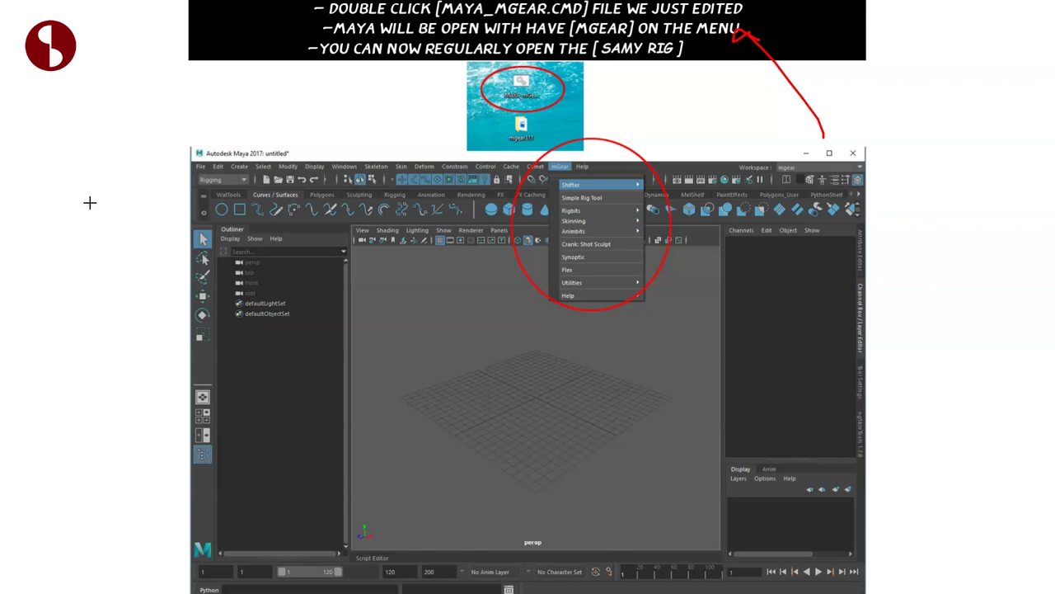
left_click_drag(254, 39, 312, 17)
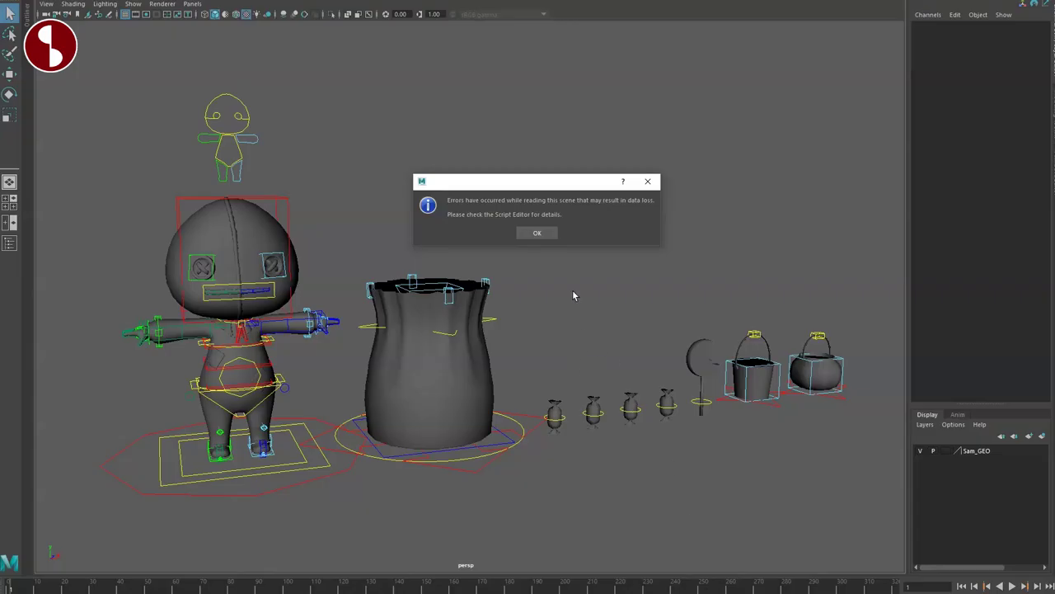
Dismiss the scene error notice and try moving the handle control around the bag
left_click(540, 234)
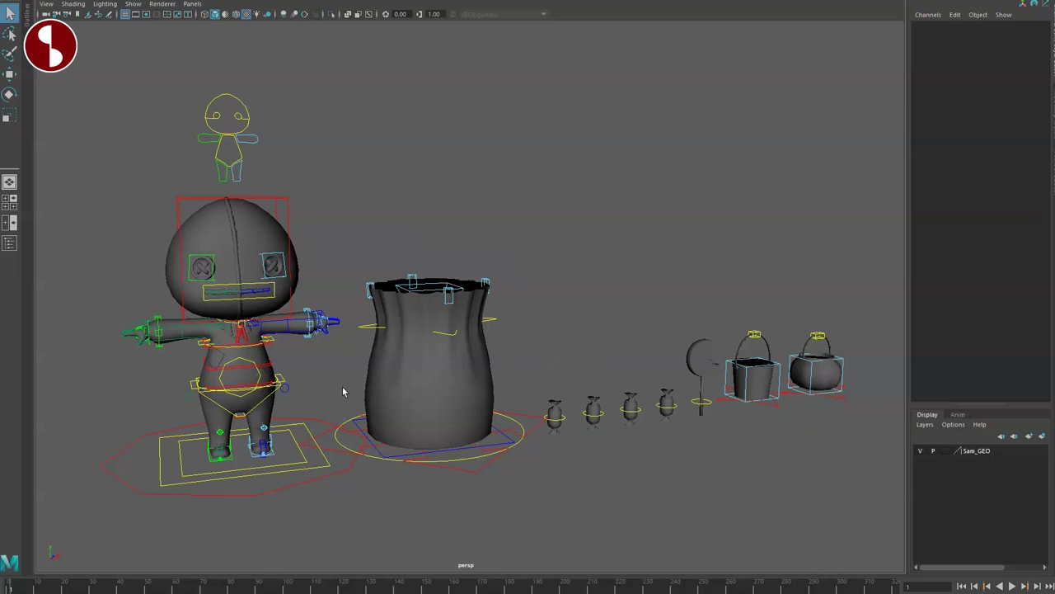
left_click(364, 329)
key("w")
mouse_move(428, 323)
left_mouse_down()
mouse_move(422, 340)
mouse_move(435, 322)
left_mouse_up()
key("ctrl+z")
Try rotating Samy's torso control
left_click(271, 364)
key("e")
left_click_drag(270, 323, 276, 328)
key("ctrl+z")
Open the Hypershade and display the file node connected to the Samy_Texture material's color
left_click(549, 526)
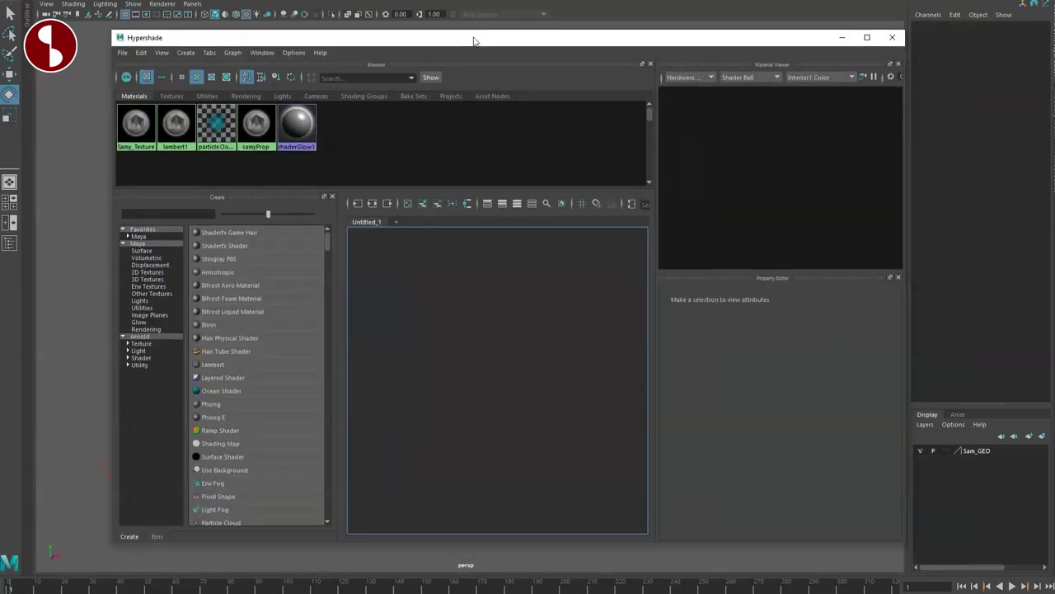
left_click_drag(473, 39, 473, 63)
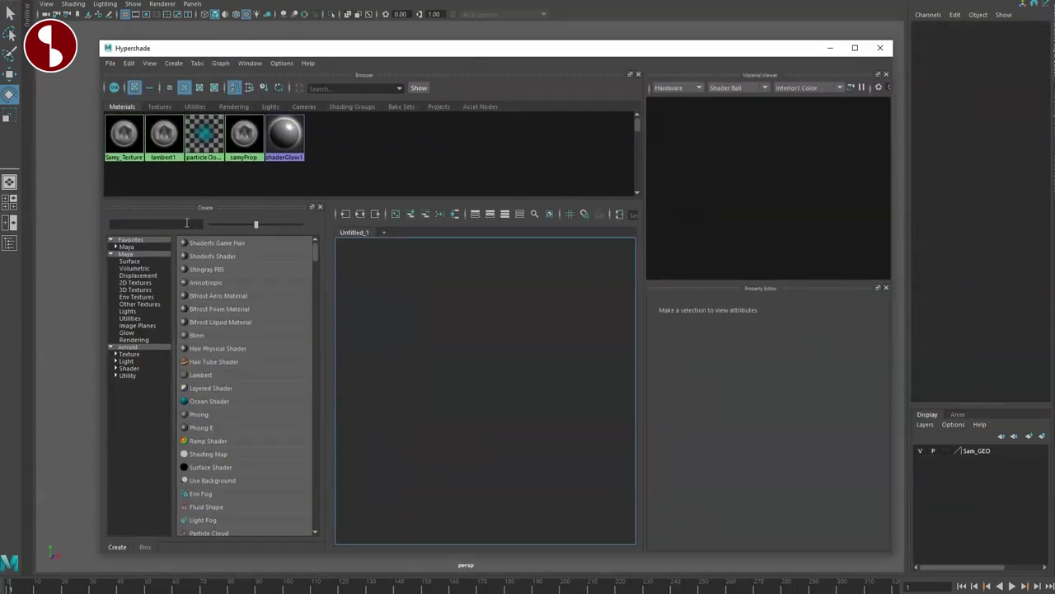
left_click(124, 134)
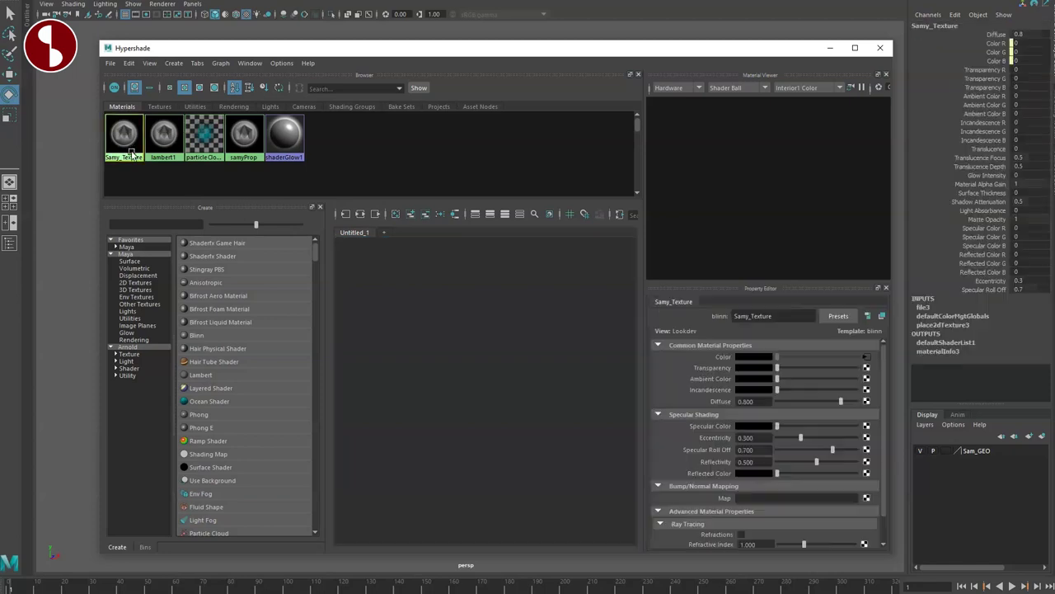
left_click(867, 358)
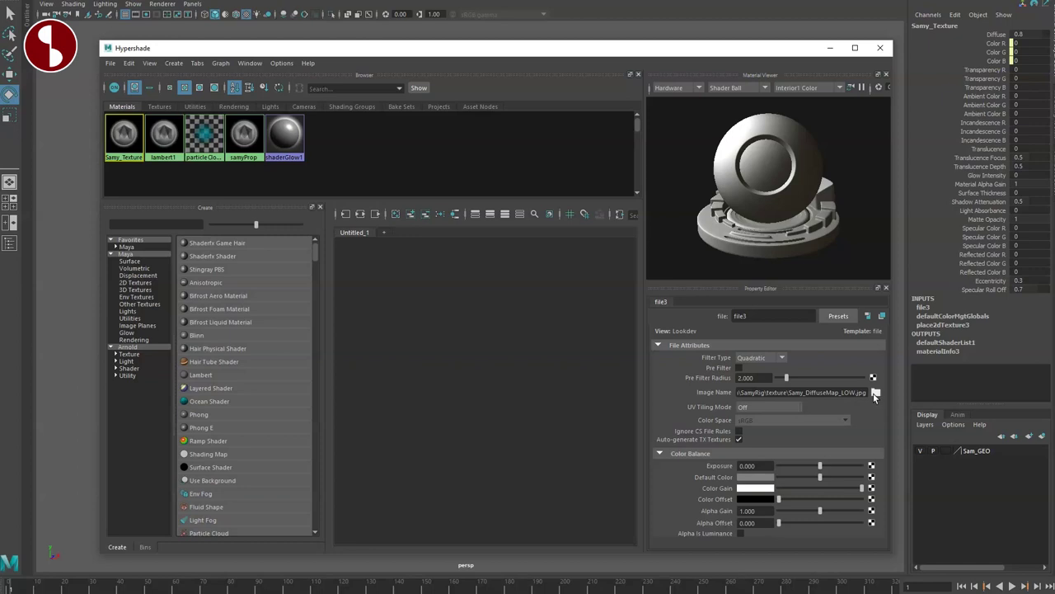
Load Samy_DiffuseMap_LOW.jpg from the texture folder as the file node's image
left_click(875, 393)
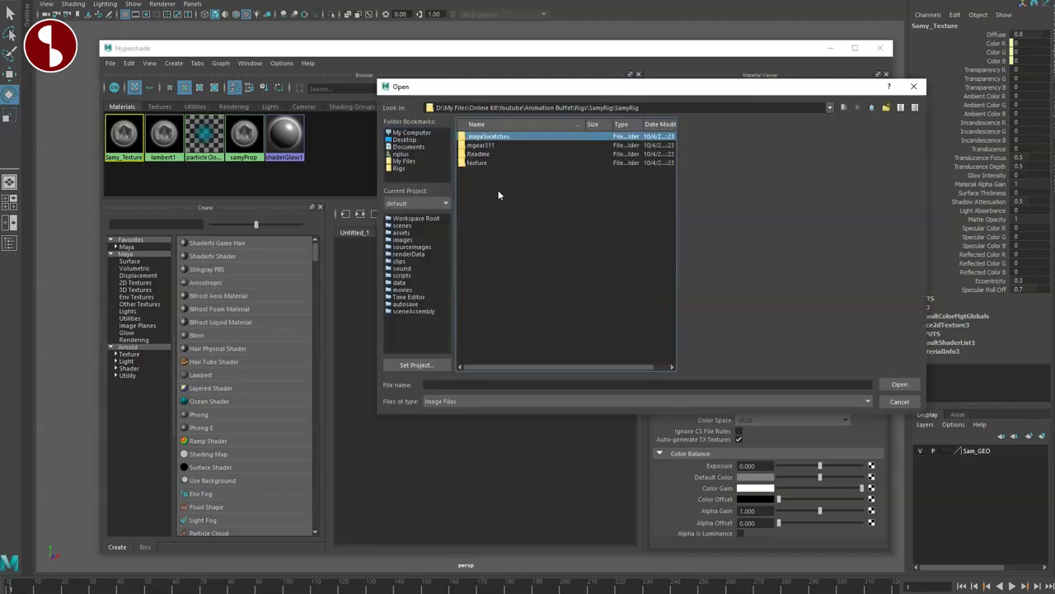
double_click(479, 163)
left_click(512, 163)
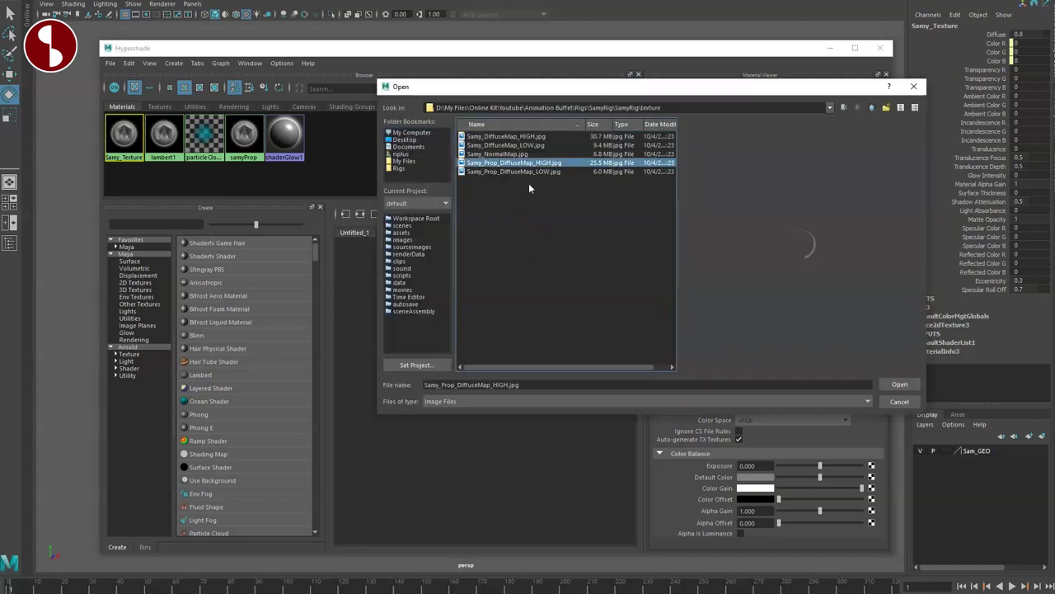
left_click(501, 146)
left_click_drag(628, 93, 380, 162)
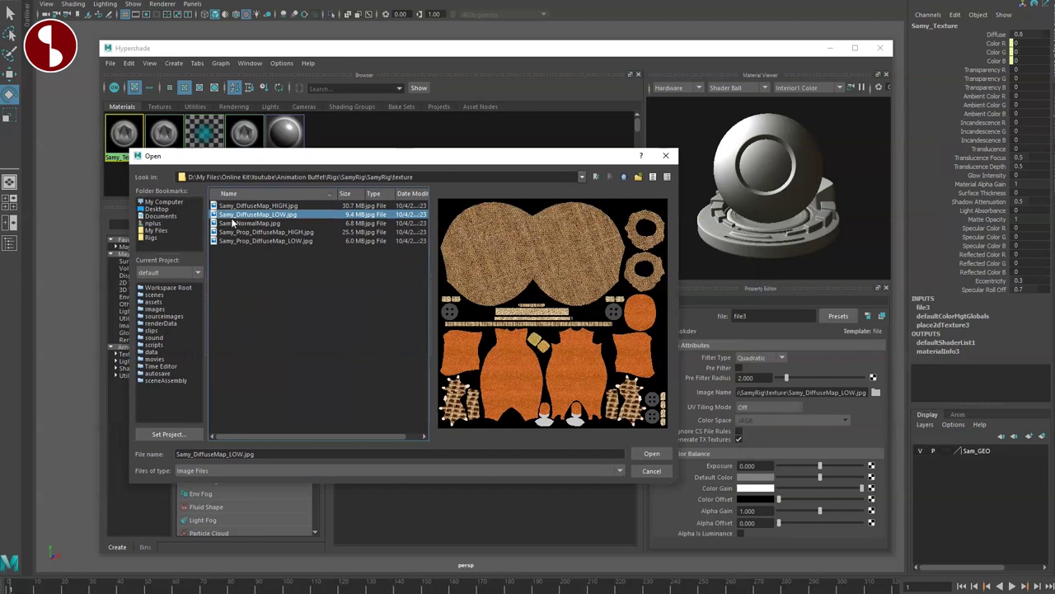
left_click(651, 453)
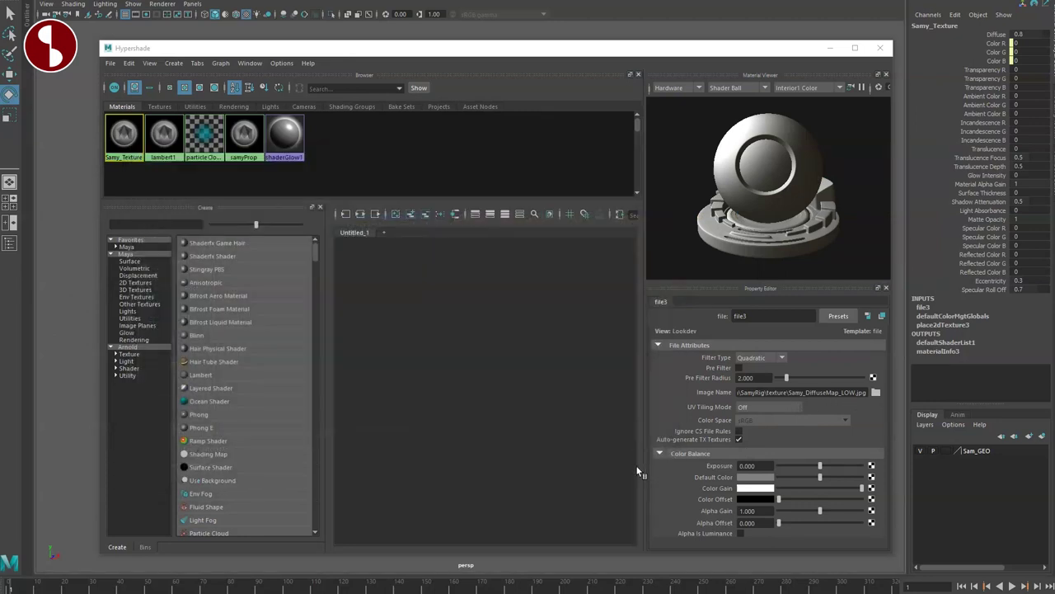
Move the Hypershade clear of the rig and select the samyProp material
left_click_drag(551, 51, 1054, 64)
left_click(1002, 143)
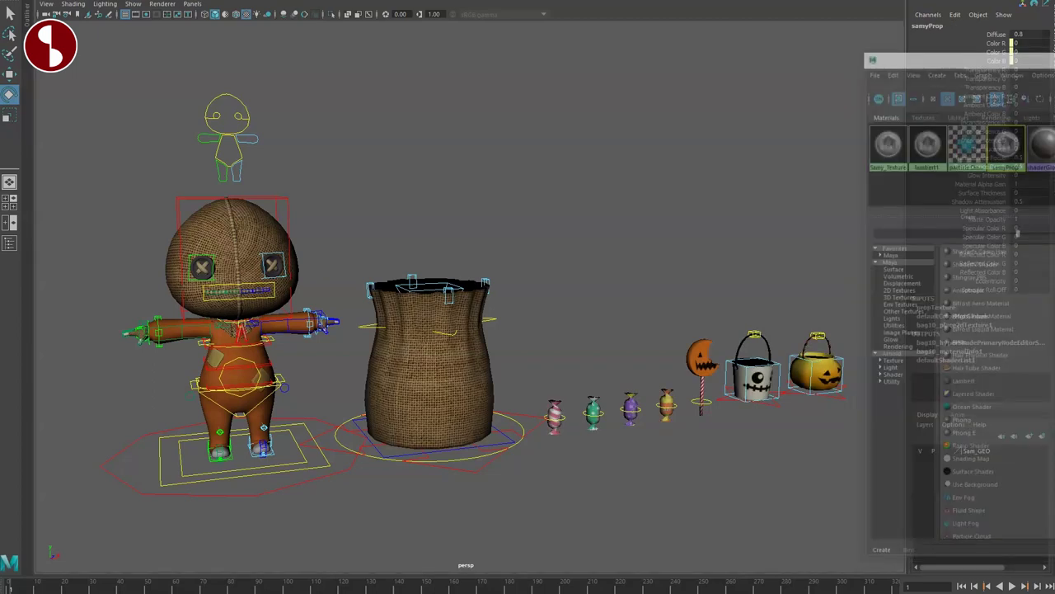
Try moving the pink striped candy's control and the pumpkin lollipop's control
key("w")
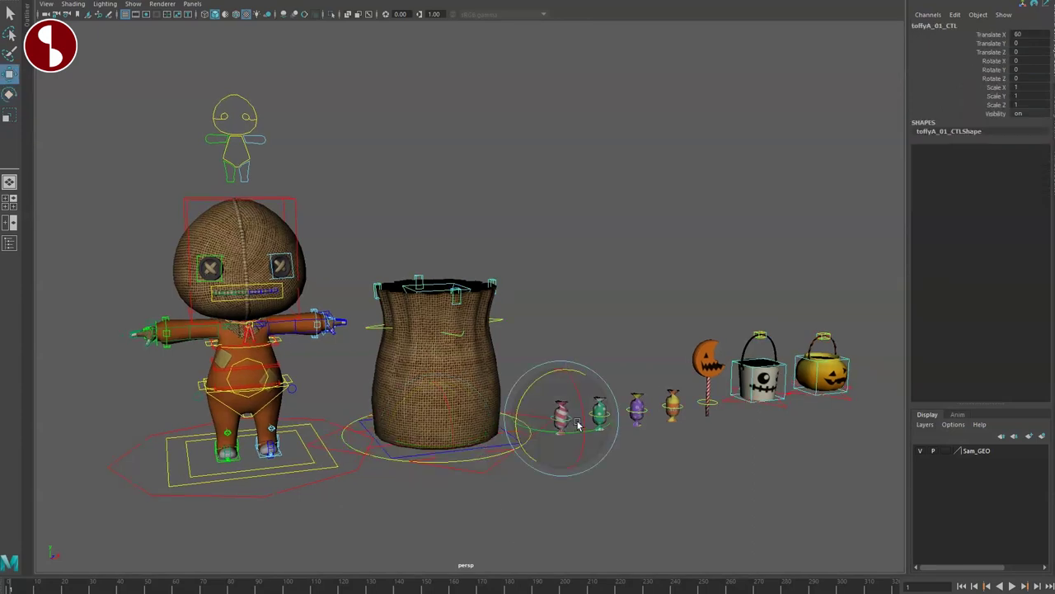
left_click_drag(563, 417, 568, 383)
key("ctrl+z")
left_click(701, 401)
mouse_move(706, 403)
left_mouse_down()
mouse_move(705, 389)
mouse_move(704, 401)
left_mouse_up()
key("ctrl+z")
Try moving the yellow pumpkin bucket with its star-shaped global control on the ground
key("q")
middle_click_drag(716, 444, 490, 399, "alt")
right_click_drag(489, 398, 619, 429, "alt")
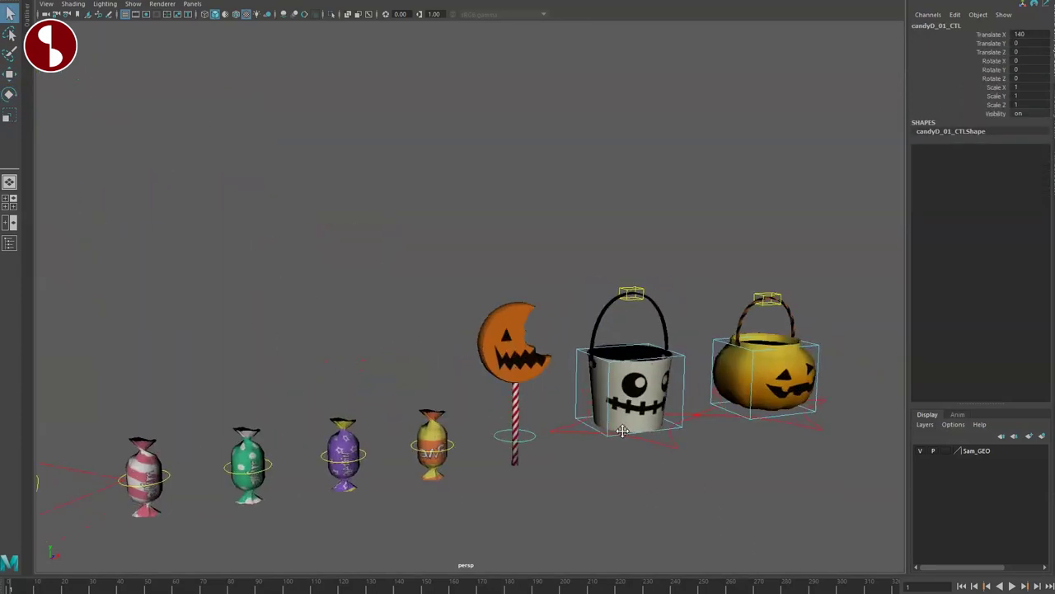
middle_click_drag(619, 429, 413, 369, "alt")
right_click_drag(412, 369, 574, 447, "alt")
left_click_drag(574, 447, 515, 399, "alt")
middle_click_drag(515, 399, 488, 399, "alt")
left_click_drag(489, 400, 546, 444, "alt")
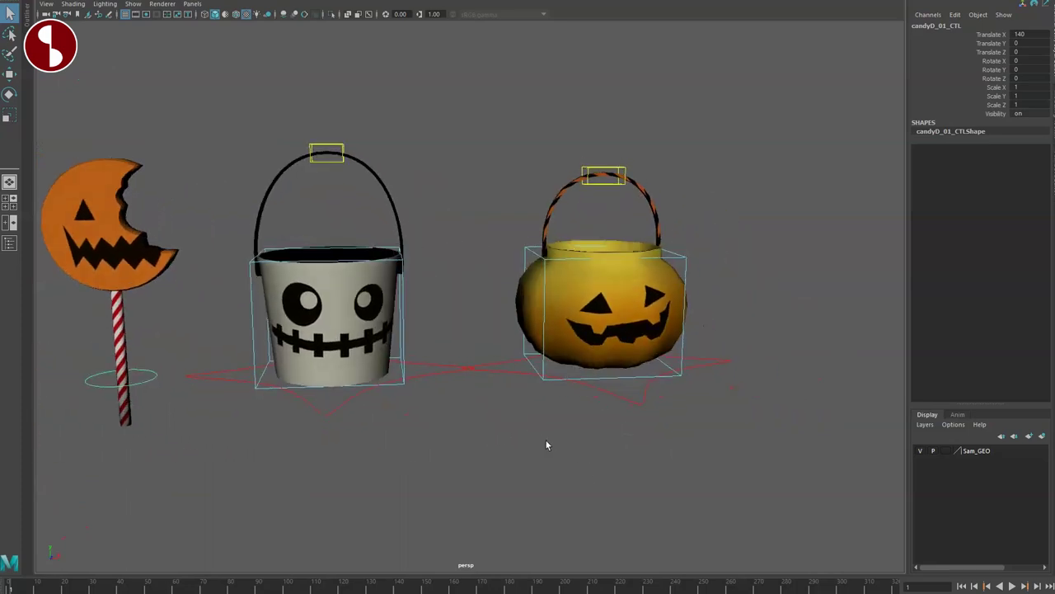
left_click(613, 390)
key("w")
left_click(614, 395)
mouse_move(597, 357)
left_mouse_down()
mouse_move(582, 330)
mouse_move(604, 366)
left_mouse_up()
key("ctrl+z")
Try rotating the pumpkin bucket's box-shaped body control
key("q")
left_click(685, 260)
key("w")
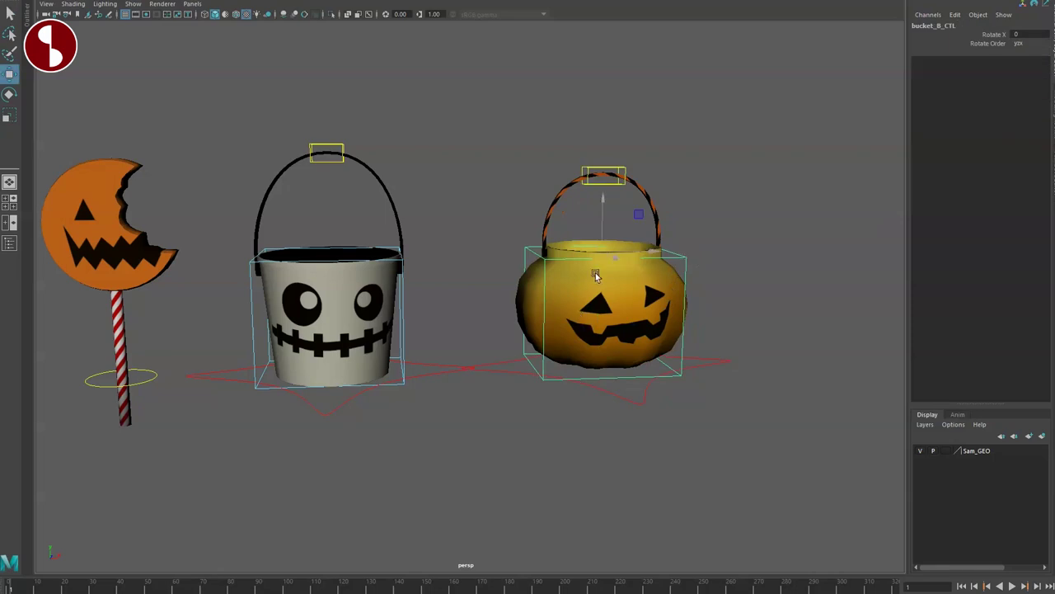
key("e")
left_click_drag(601, 278, 623, 226)
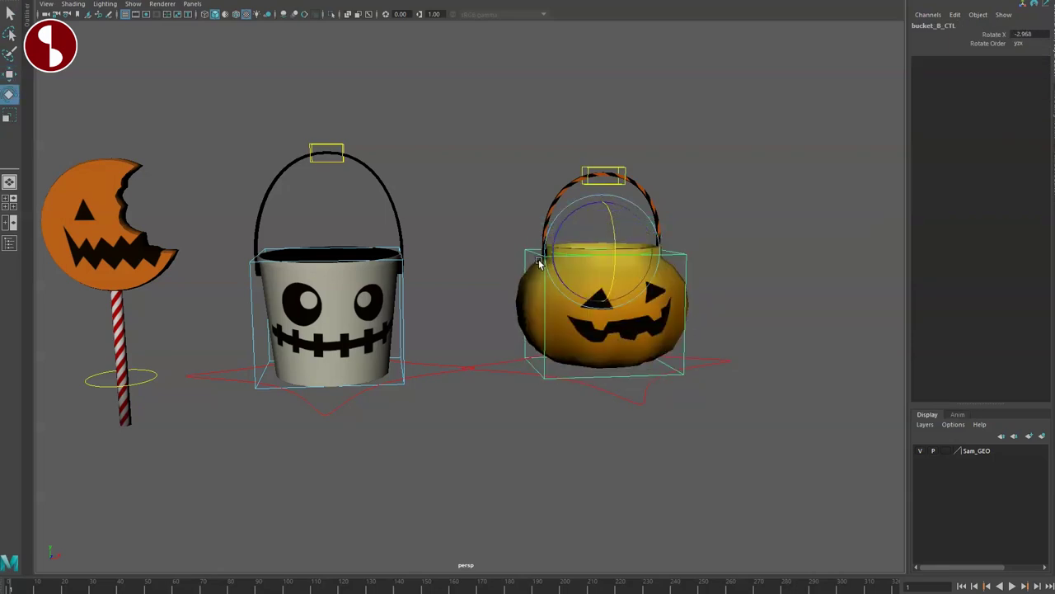
key("ctrl+z")
Try moving the pumpkin bucket's handle control and rotating its body control to about -54 on Rotate X
left_click(587, 174)
key("w")
left_click_drag(601, 176, 623, 157)
key("e")
key("q")
left_click(706, 182)
key("e")
mouse_move(637, 213)
left_mouse_down()
mouse_move(653, 225)
mouse_move(656, 205)
left_mouse_up()
left_click_drag(647, 239, 609, 349, "alt")
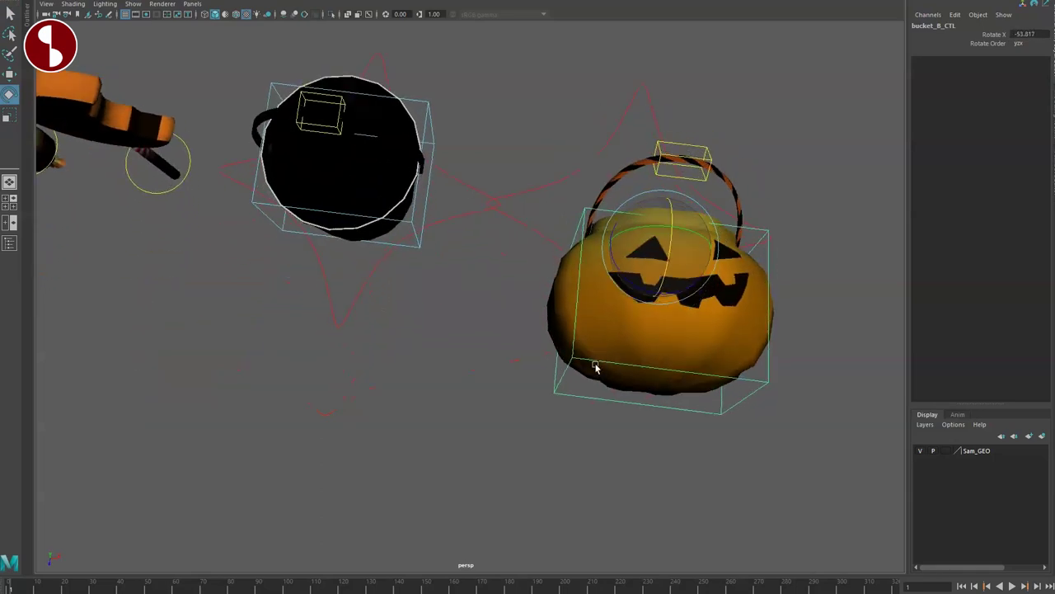
Undo the test pose of the pumpkin bucket's handle and body controls
left_click_drag(554, 385, 604, 332, "alt")
left_click(581, 370)
key("w")
key("ctrl+z")
key("ctrl+z")
key("ctrl+z")
key("ctrl+z")
key("ctrl+z")
middle_click_drag(492, 385, 616, 393, "alt")
right_click_drag(617, 393, 566, 388, "alt")
key("ctrl+z")
key("ctrl+z")
left_click_drag(572, 448, 536, 380, "alt")
middle_click_drag(536, 380, 616, 352, "alt")
key("ctrl+z")
key("ctrl+z")
Try changing Rotate X on the white skull bucket's body control
left_click_drag(631, 276, 652, 279)
left_click(961, 35)
middle_click_drag(741, 86, 624, 176)
key("ctrl+z")
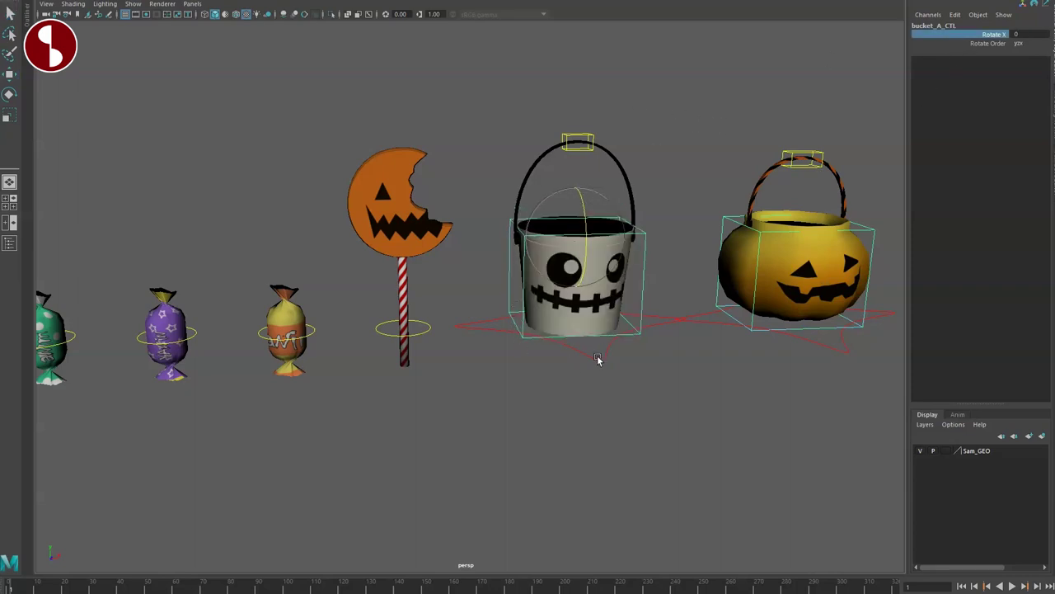
Inspect the translate, rotate, scale and visibility channels of the skull bucket's global control
left_click(593, 361)
left_click_drag(970, 35, 954, 116)
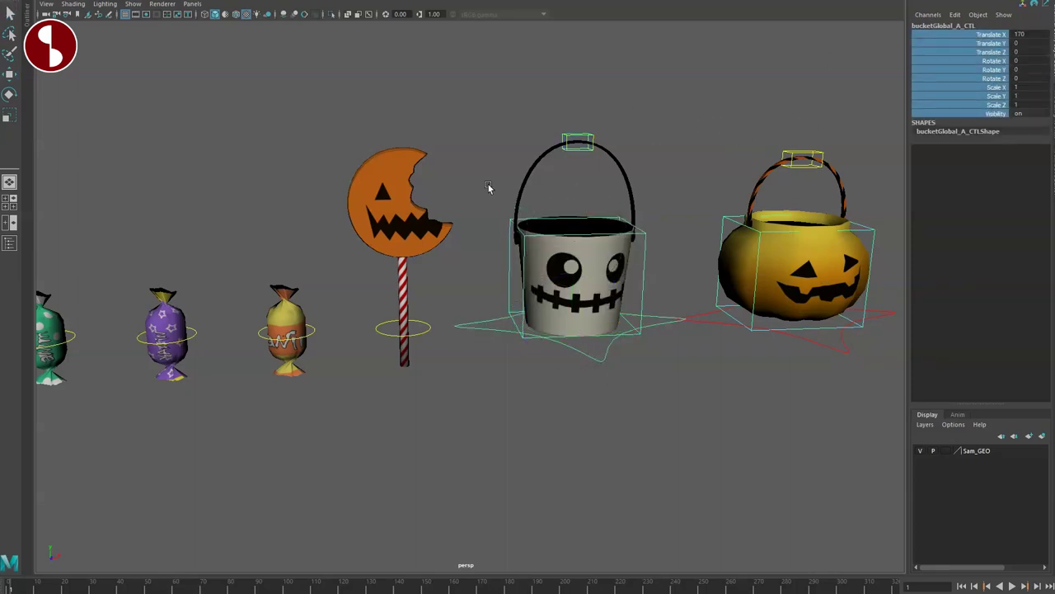
left_click(497, 188)
Try rotating the skull bucket's handle control
left_click(572, 136)
key("e")
left_click_drag(533, 113, 526, 134)
key("q")
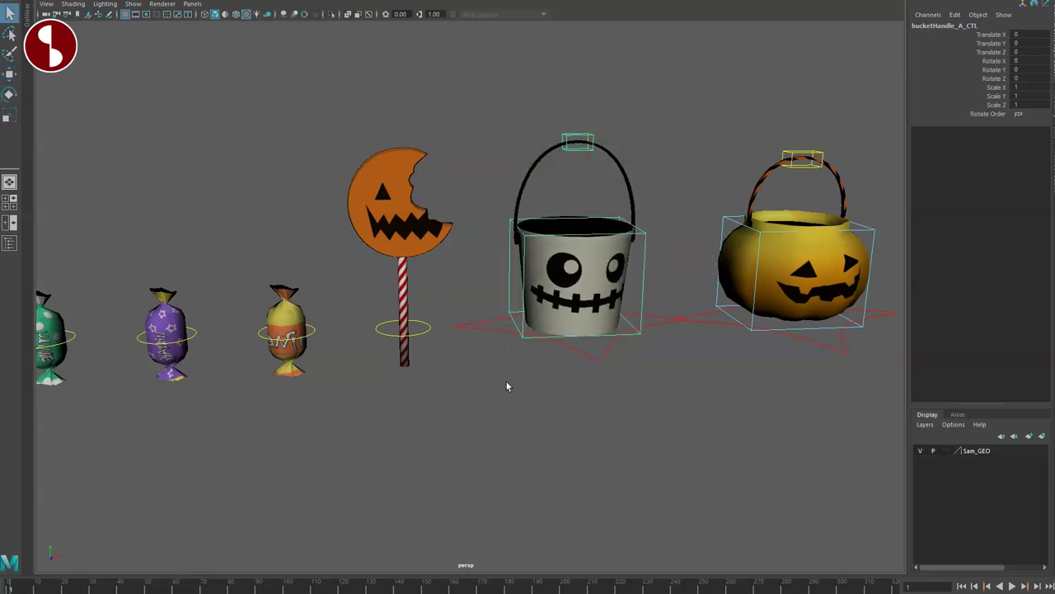
Check the available channels on the lollipop's control and the orange candy's control
middle_click_drag(482, 339, 705, 355, "alt")
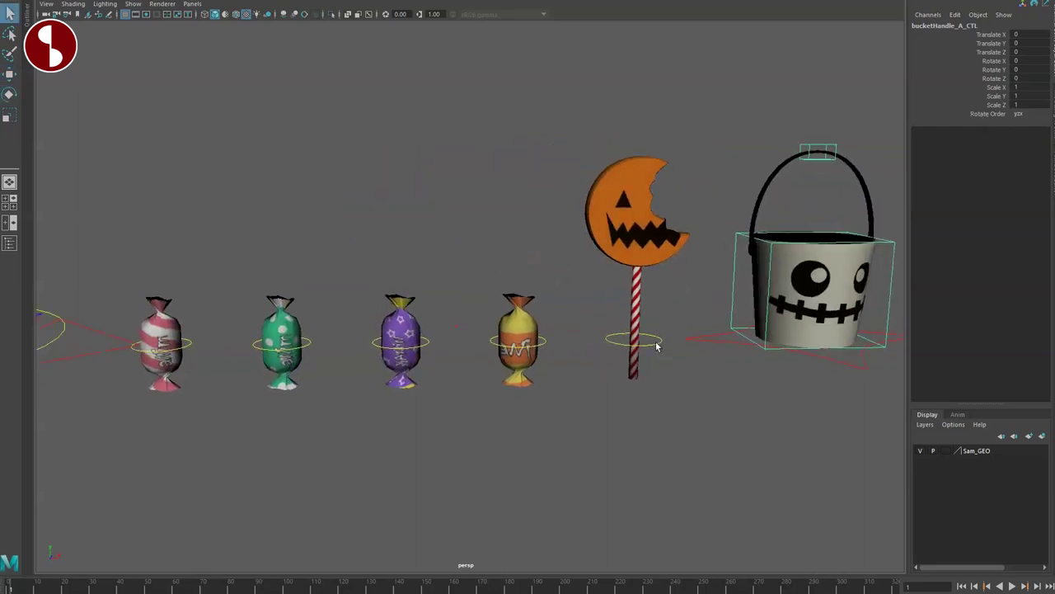
left_click(651, 345)
key("w")
left_click(495, 341)
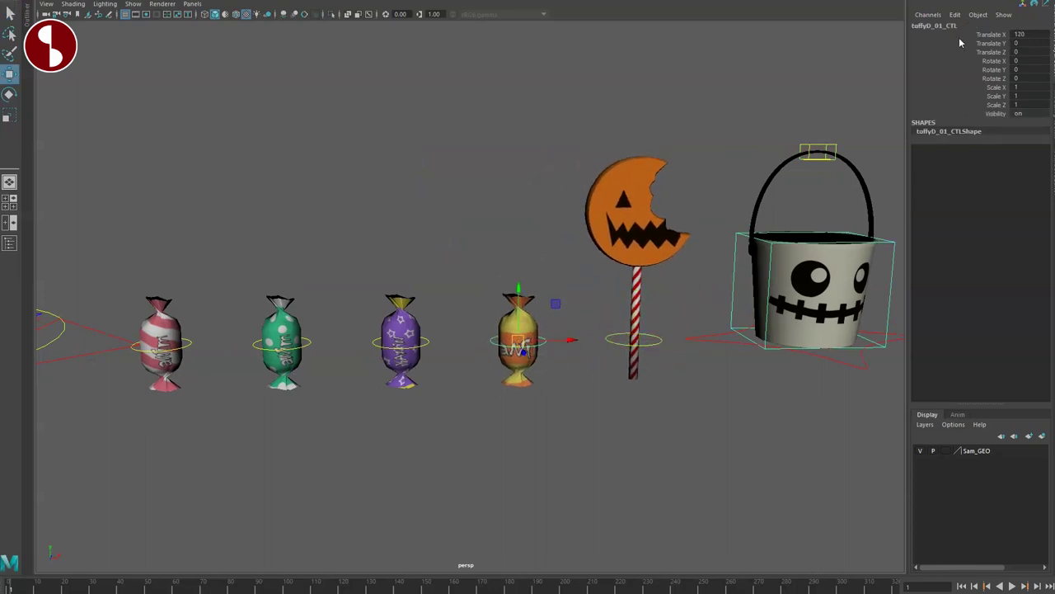
Try moving the central control at the top of the burlap bag
middle_click_drag(344, 385, 763, 377, "alt")
middle_click_drag(555, 386, 763, 440, "alt")
right_click_drag(763, 440, 632, 371, "alt")
left_click_drag(628, 398, 608, 353, "alt")
left_click(619, 198)
mouse_move(566, 211)
left_mouse_down()
mouse_move(572, 146)
mouse_move(466, 152)
mouse_move(646, 41)
mouse_move(513, 224)
mouse_move(566, 226)
left_mouse_up()
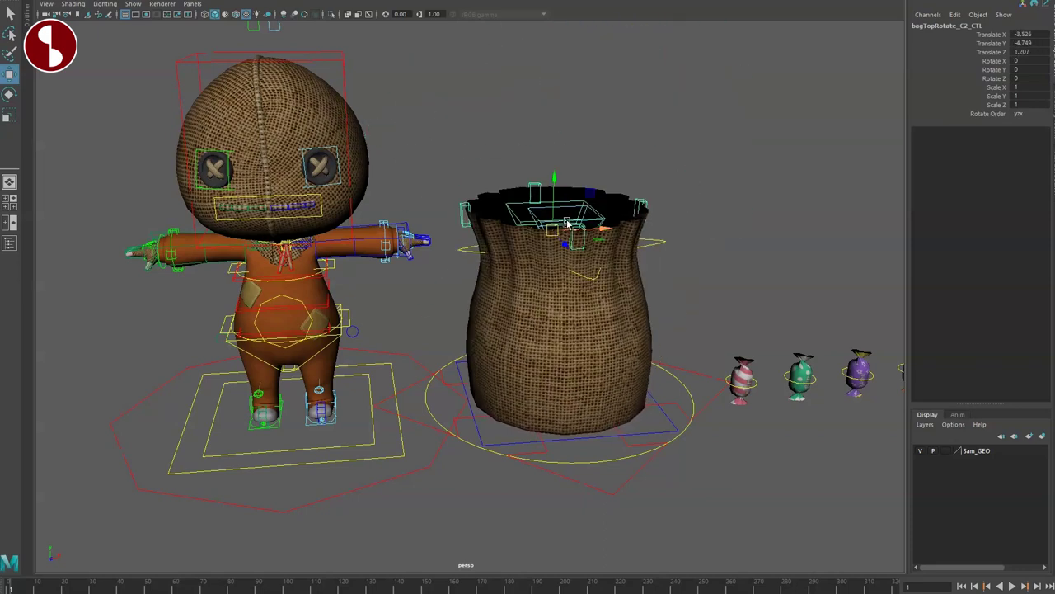
key("ctrl+z")
Try moving one of the small rim controls on the bag's opening
left_click(652, 189)
left_click_drag(649, 192, 630, 174)
key("ctrl+z")
key("q")
Try scaling the bag's top control and undo the deformation of its opening
left_click(570, 190)
left_click(574, 186)
key("r")
left_click_drag(565, 211, 570, 249)
key("q")
left_click(663, 244)
key("w")
key("ctrl+z")
Try moving the rim control on the candy side of the bag's opening
left_click_drag(585, 373, 664, 318, "alt")
key("q")
left_click(702, 177)
key("w")
left_click_drag(704, 182, 697, 185)
key("ctrl+z")
Set Close Bag to 1 on the bag's handle control
key("q")
left_click(696, 238)
left_click(929, 123)
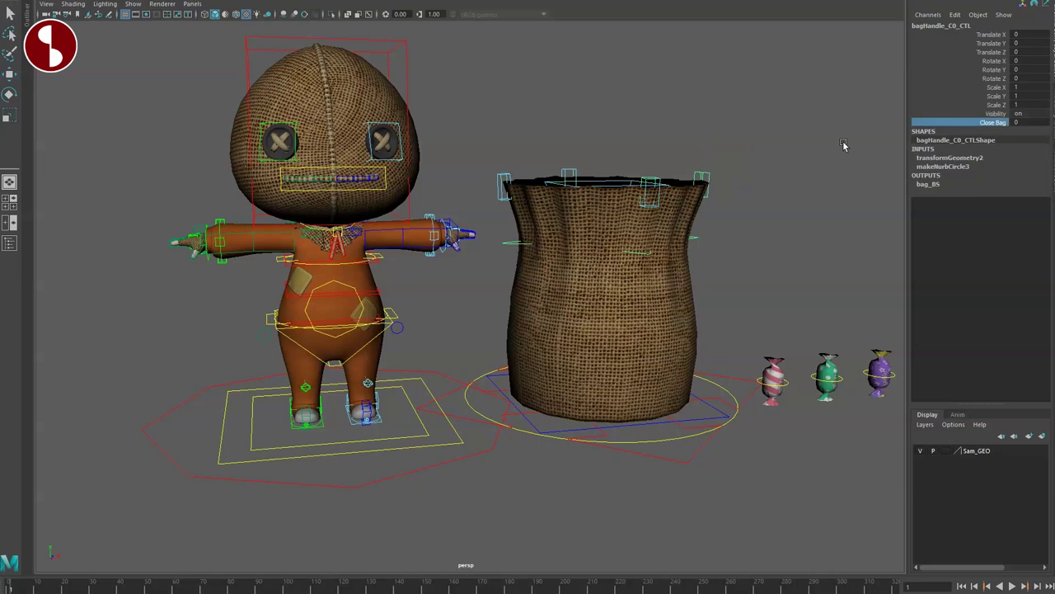
middle_click_drag(631, 265, 660, 265)
mouse_move(646, 313)
left_mouse_down("alt")
mouse_move(662, 325)
mouse_move(641, 296)
left_mouse_up("alt")
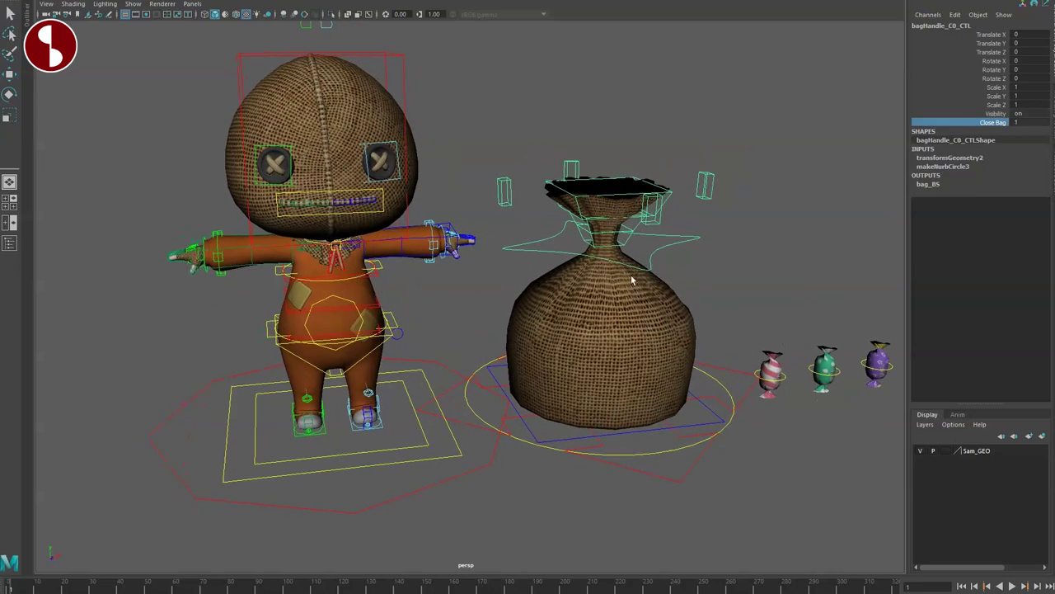
Try moving the neck and top controls of the closed bag
key("q")
left_click(629, 245)
key("w")
left_click_drag(605, 246, 658, 237)
key("q")
left_click(698, 220)
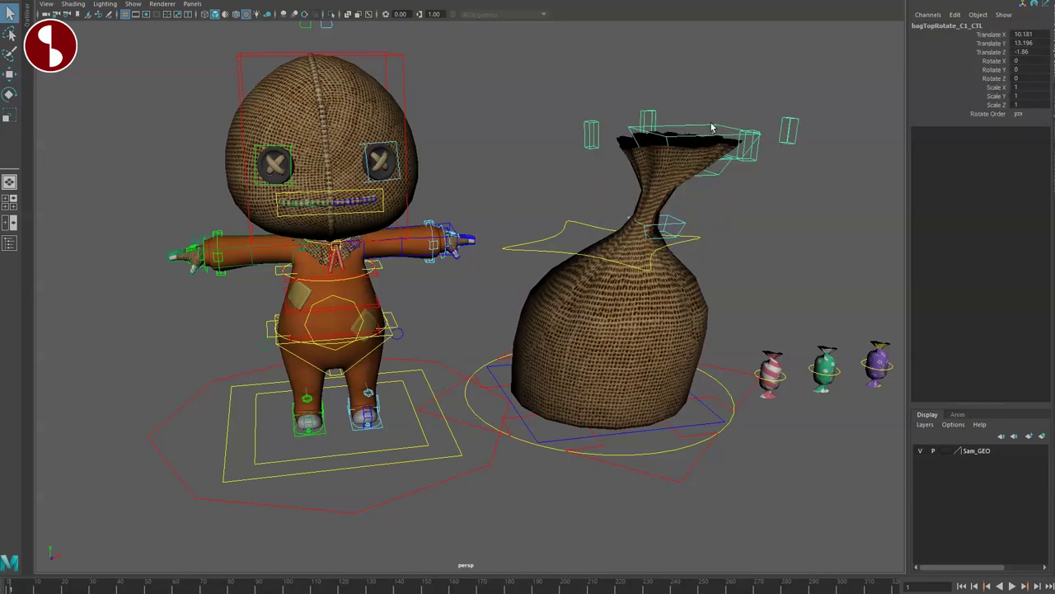
key("w")
left_click_drag(694, 170, 597, 170)
key("ctrl+z")
key("ctrl+z")
key("ctrl+z")
key("ctrl+z")
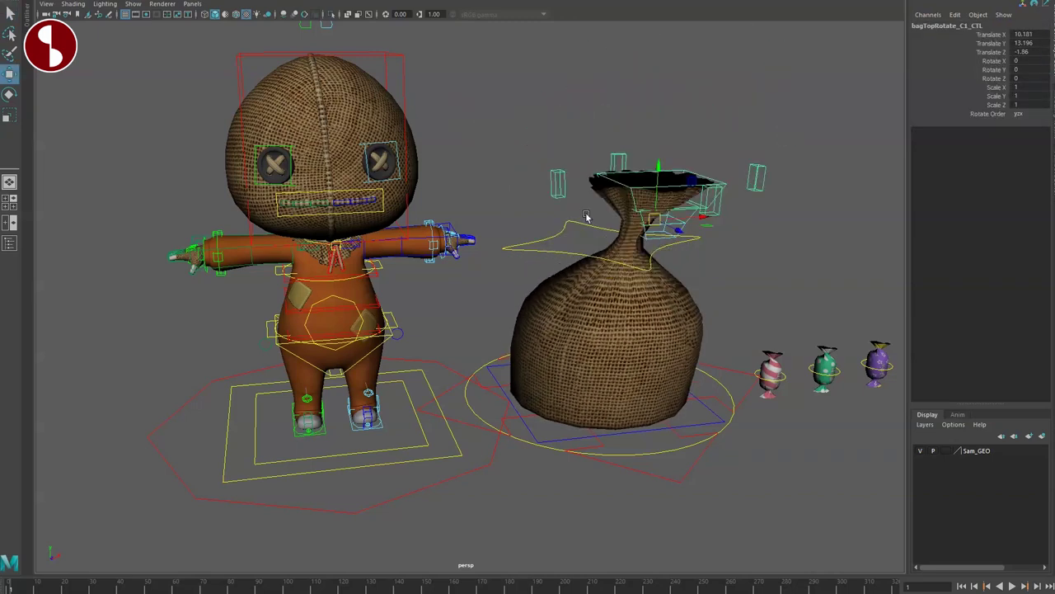
Try moving the closed bag's rim control nearest Samy
left_click(510, 203)
left_click_drag(503, 188, 472, 189)
key("ctrl+z")
key("q")
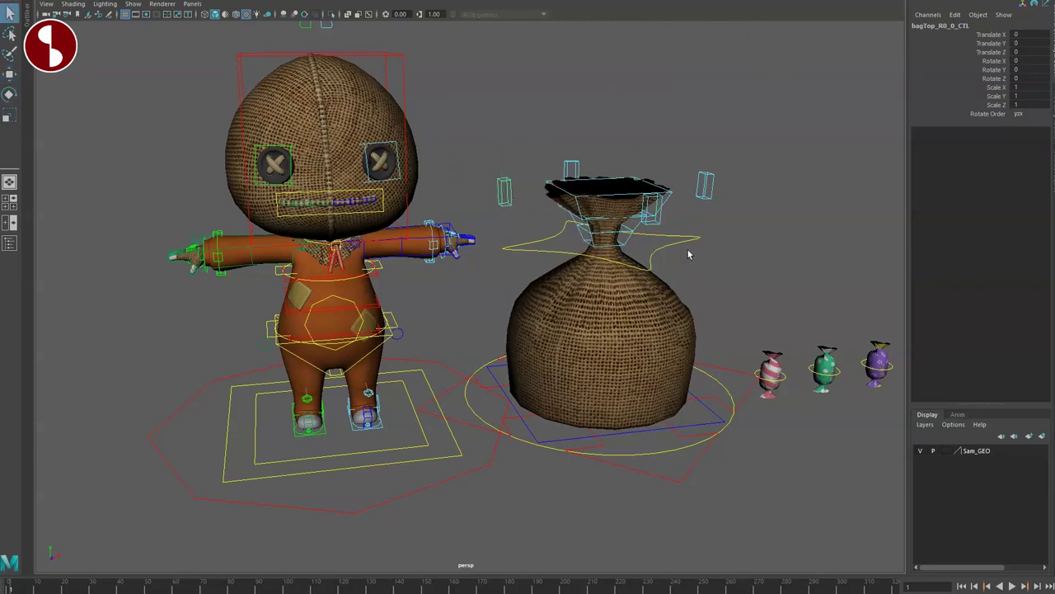
Reopen the bag by lowering Close Bag on its handle control
left_click(691, 240)
left_click(950, 123)
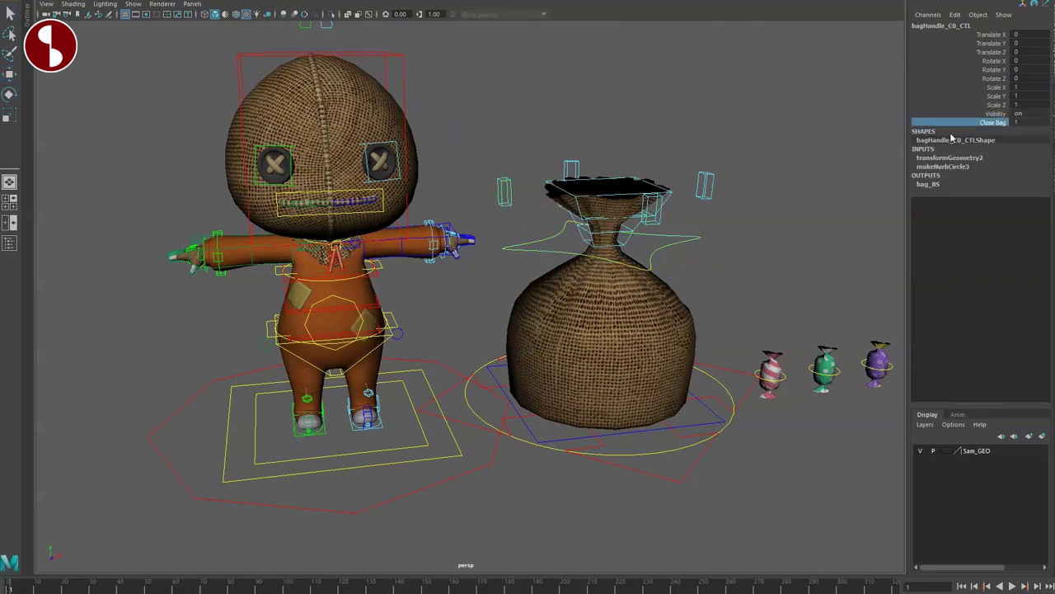
middle_click_drag(659, 156, 463, 166)
Raise the bag's circular ground control by about 21 units on Translate Y
left_click_drag(572, 369, 659, 348, "alt")
left_click_drag(692, 395, 617, 314, "alt")
left_click(735, 358)
key("w")
left_click_drag(619, 379, 610, 323, "alt")
left_click_drag(621, 322, 622, 352)
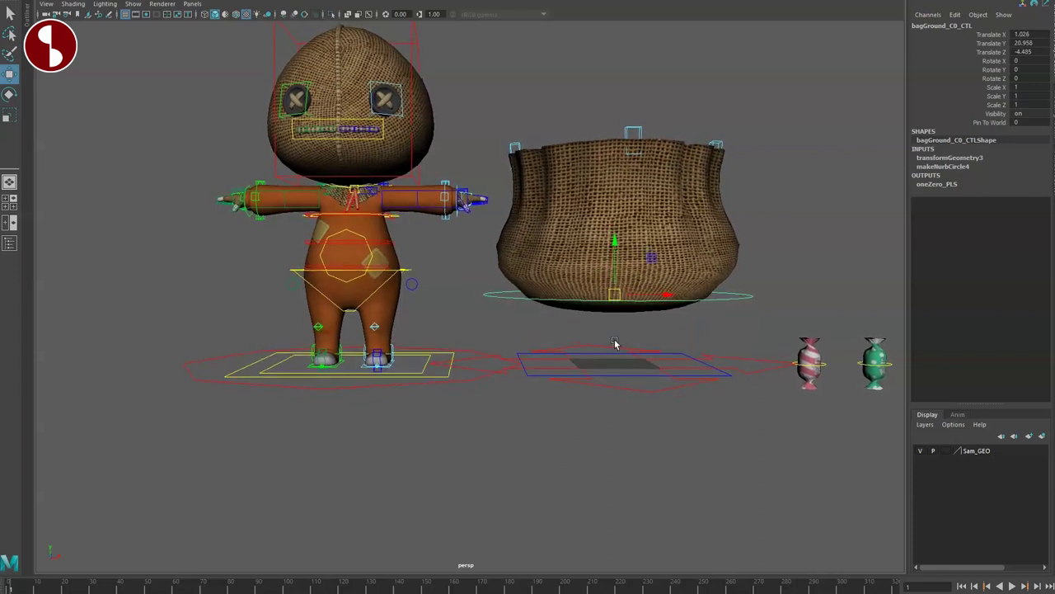
Raise the bag's square ground control by about 18 units on Translate Y
mouse_move(583, 257)
left_mouse_down()
mouse_move(580, 275)
mouse_move(593, 237)
mouse_move(577, 276)
mouse_move(584, 260)
left_mouse_up()
left_click(624, 376)
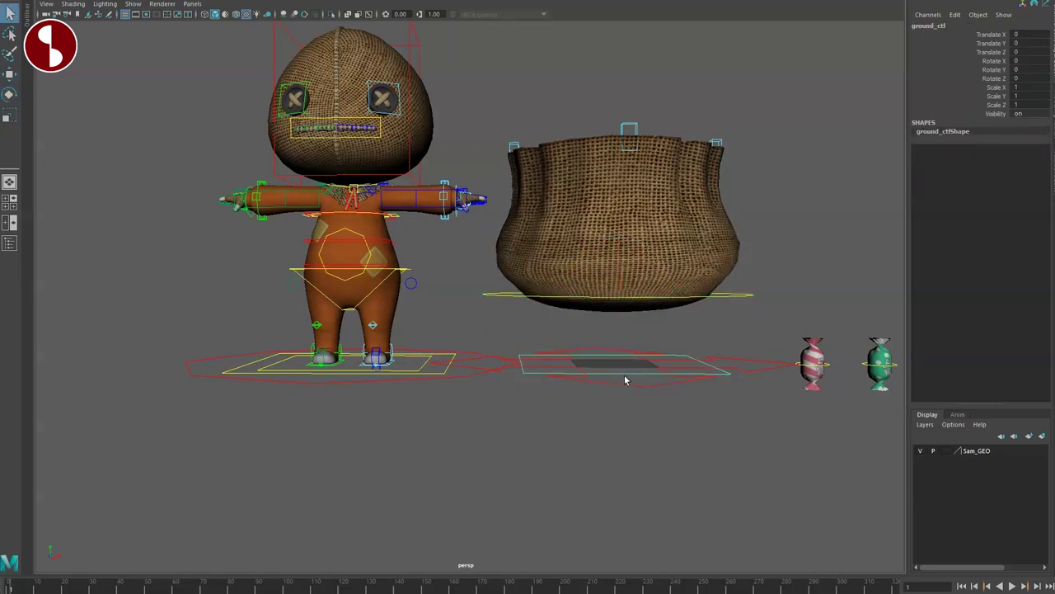
key("w")
left_click_drag(616, 363, 619, 320)
key("ctrl+z")
left_click_drag(616, 363, 619, 359, "alt")
mouse_move(616, 307)
left_mouse_down()
mouse_move(616, 247)
mouse_move(611, 302)
left_mouse_up()
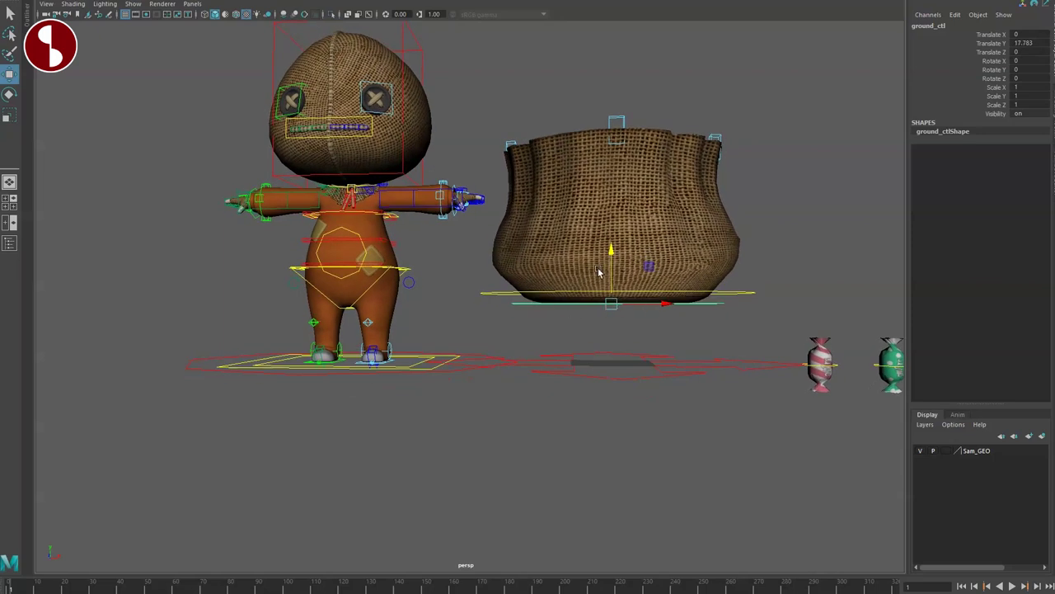
Try rotating and further moving the bag's square ground control
key("e")
left_click_drag(592, 261, 586, 269)
key("w")
left_click_drag(612, 302, 639, 286)
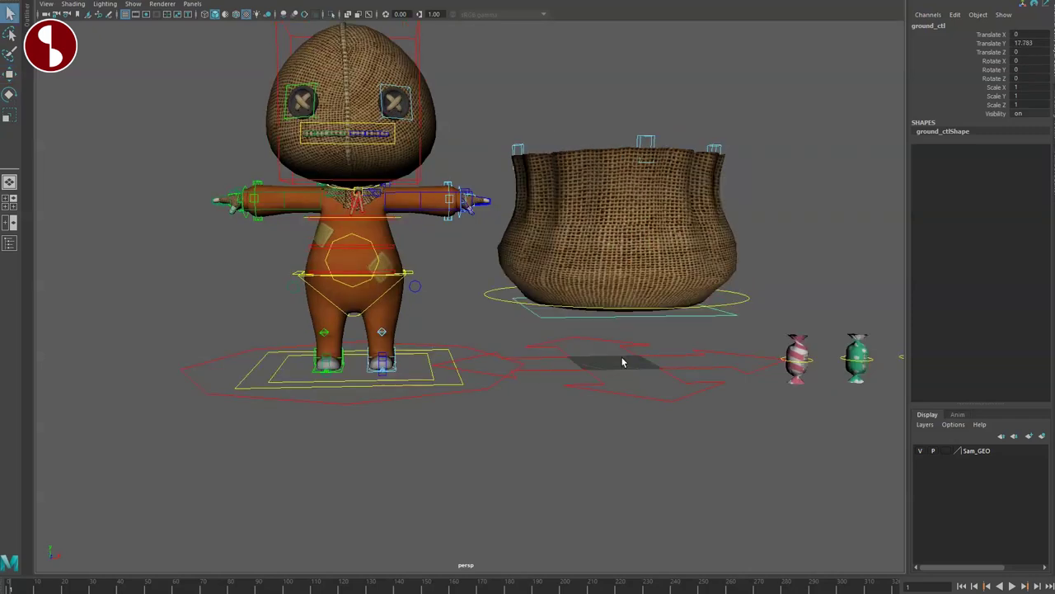
Move the bag's global control far away from Samy, to about 316 on Translate X and 80 on Translate Z
left_click_drag(624, 361, 658, 419)
key("w")
left_click_drag(614, 363, 626, 361)
key("ctrl+z")
right_click_drag(690, 418, 513, 350, "alt")
left_click_drag(513, 350, 553, 385, "alt")
left_click_drag(523, 320, 912, 340)
key("ctrl+z")
left_click(551, 309)
key("ctrl+z")
key("ctrl+z")
key("ctrl+z")
key("ctrl+z")
key("q")
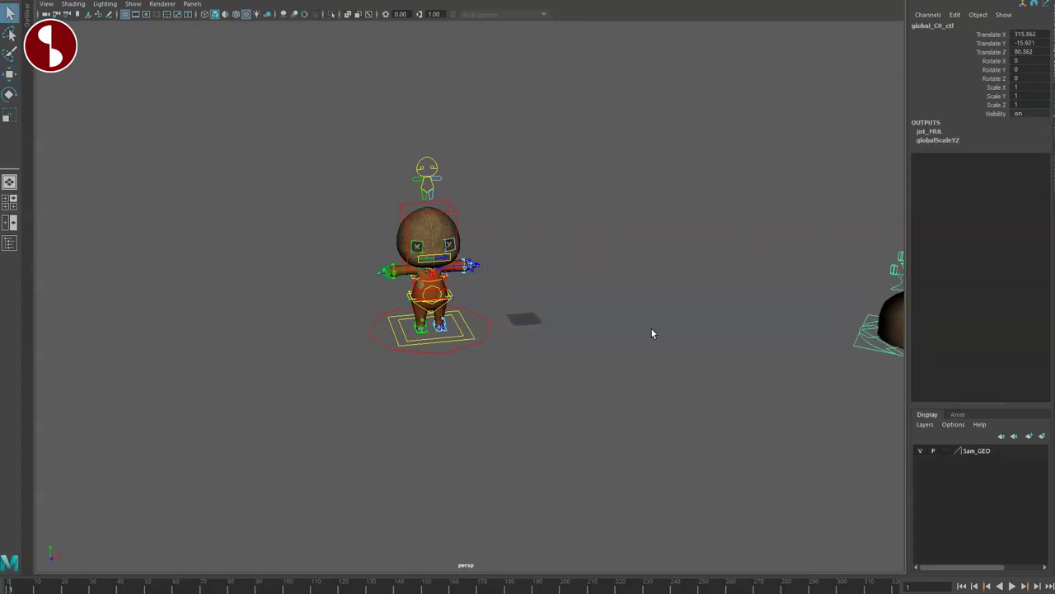
Test the left leg's Fk/Ik Blend and Roll attributes on the figure-shaped control above Samy's head
left_click_drag(462, 368, 418, 338, "alt")
middle_click_drag(417, 338, 511, 338, "alt")
right_click_drag(512, 339, 724, 509, "alt")
middle_click_drag(724, 510, 605, 565, "alt")
left_click(570, 412)
left_click_drag(570, 413, 529, 329, "alt")
middle_click_drag(529, 329, 580, 408, "alt")
right_click_drag(581, 407, 516, 371, "alt")
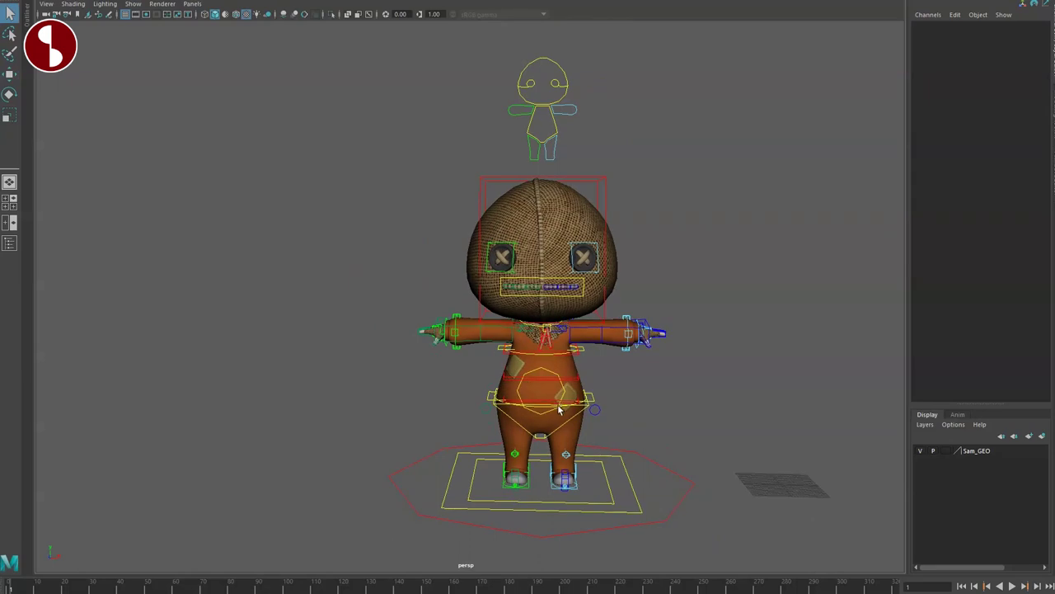
left_click(552, 151)
left_click(972, 45)
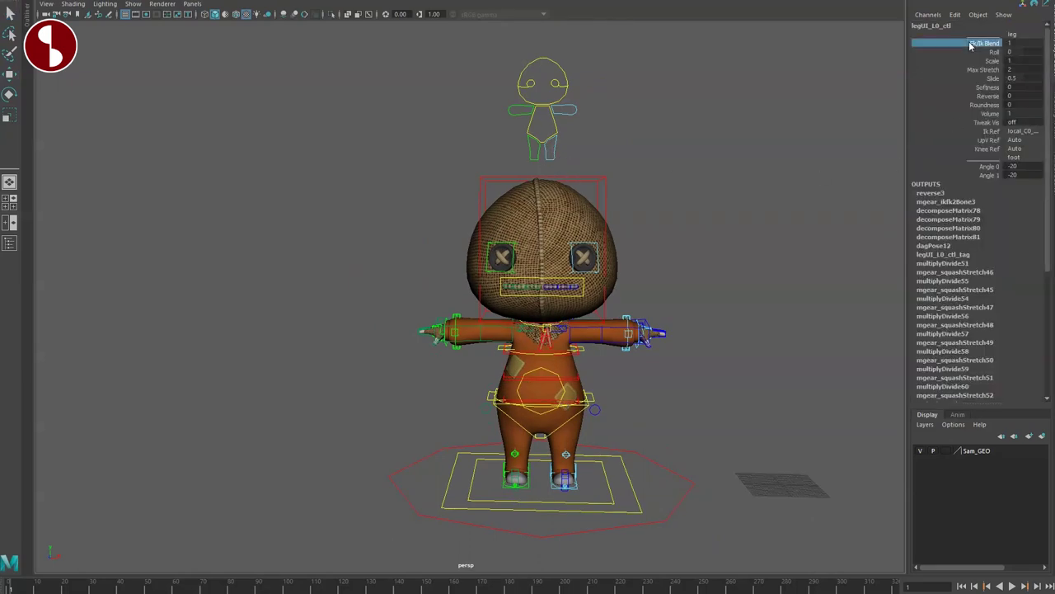
middle_click_drag(899, 56, 934, 54)
left_click(940, 53)
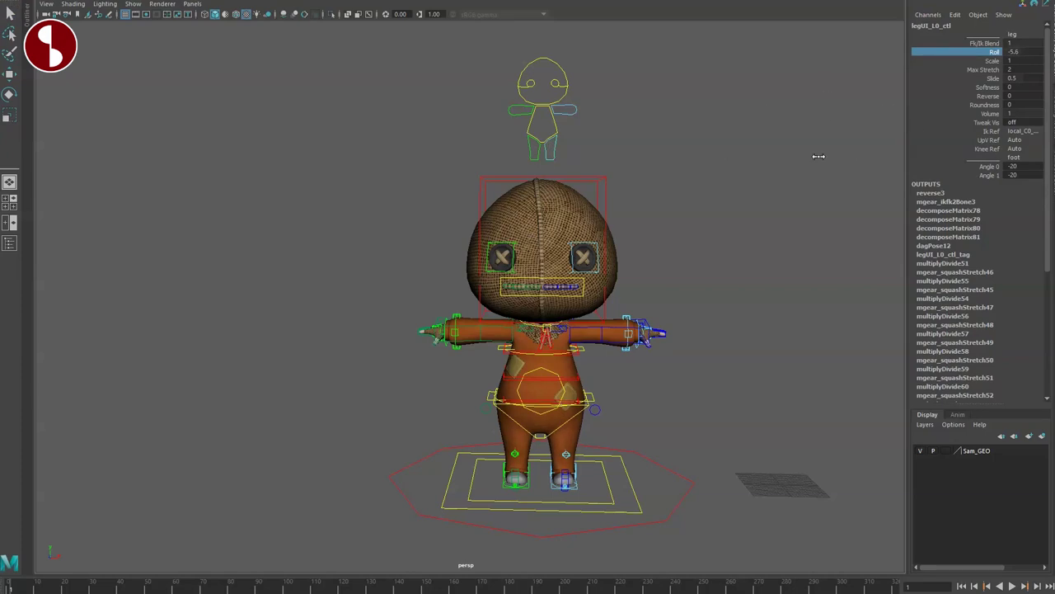
Try raising the left leg's Scale attribute to 1.7
left_click_drag(804, 209, 784, 212, "alt")
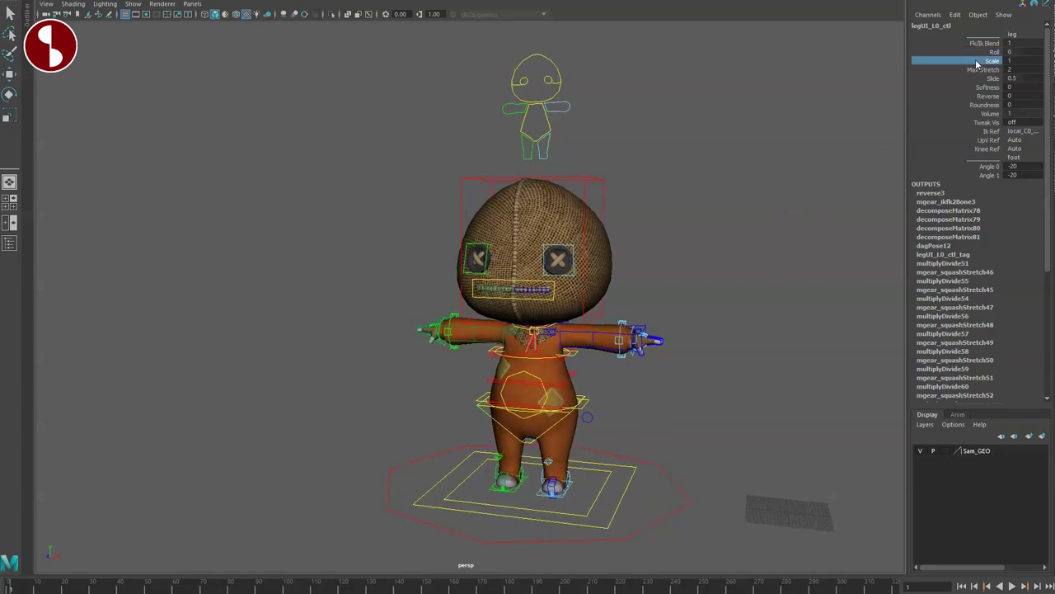
mouse_move(773, 157)
middle_mouse_down()
mouse_move(793, 159)
mouse_move(762, 154)
mouse_move(779, 156)
middle_mouse_up()
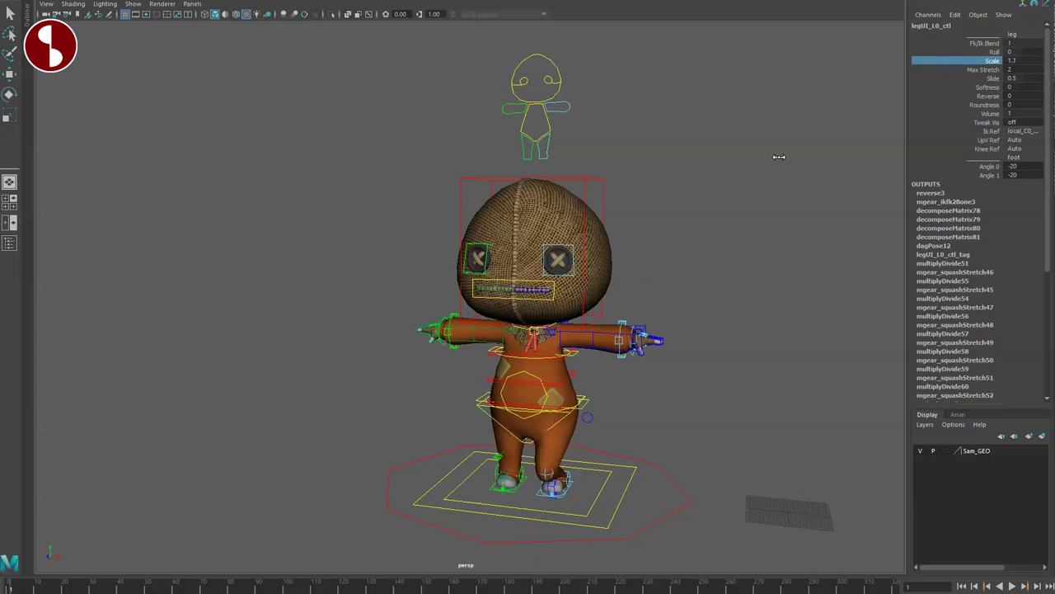
key("ctrl+z")
Examine the left leg's Softness, UpV Ref options and Angle 0 attributes
left_click(941, 87)
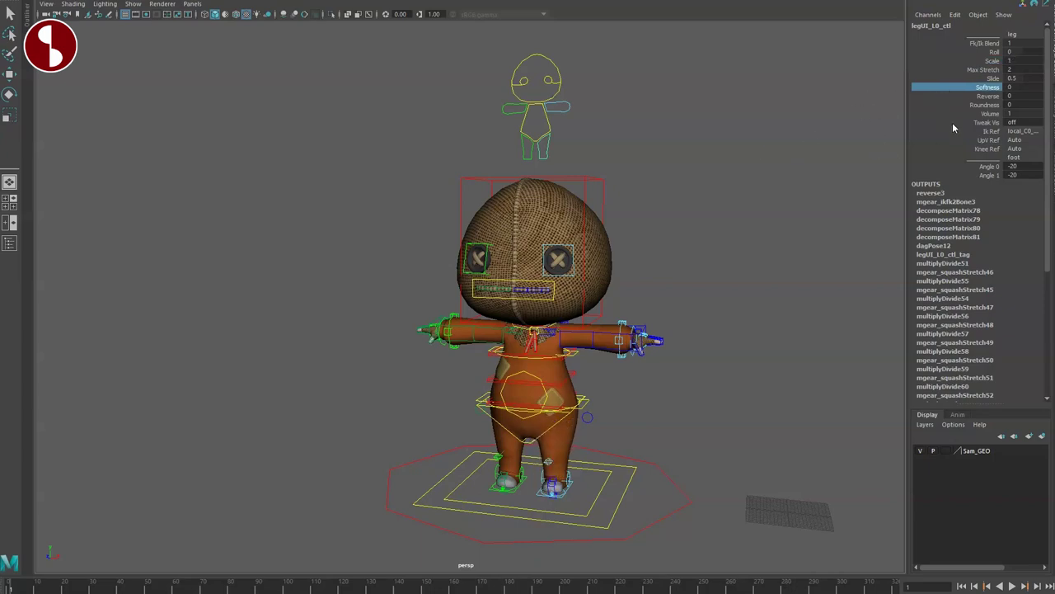
left_click(1014, 140)
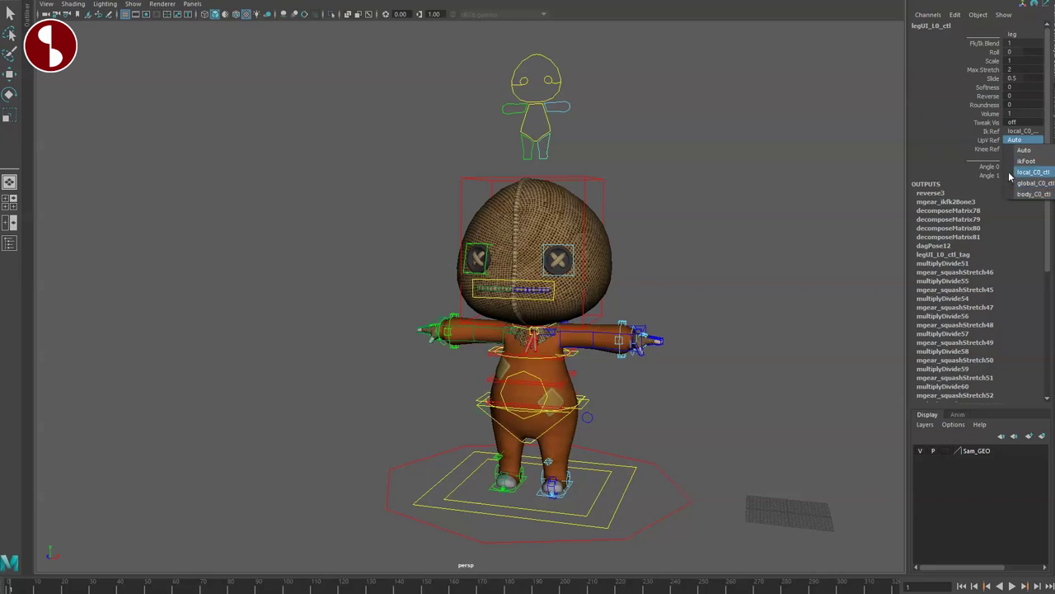
left_click(962, 165)
left_click(929, 166)
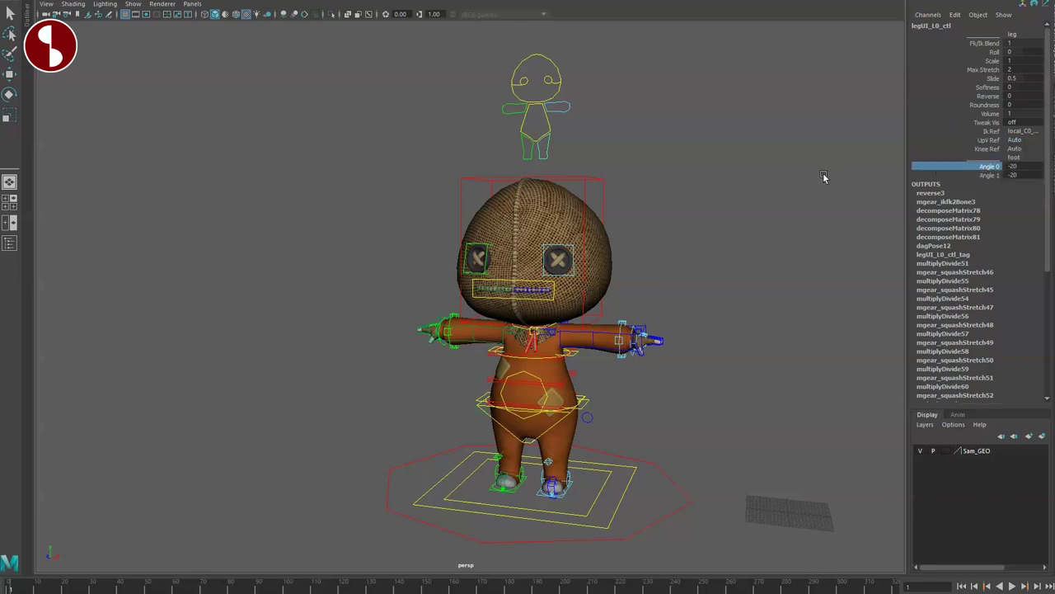
Examine the right leg and spine attributes on the figure-shaped control above Samy's head
left_click_drag(695, 307, 709, 304, "alt")
left_click_drag(519, 152, 530, 155)
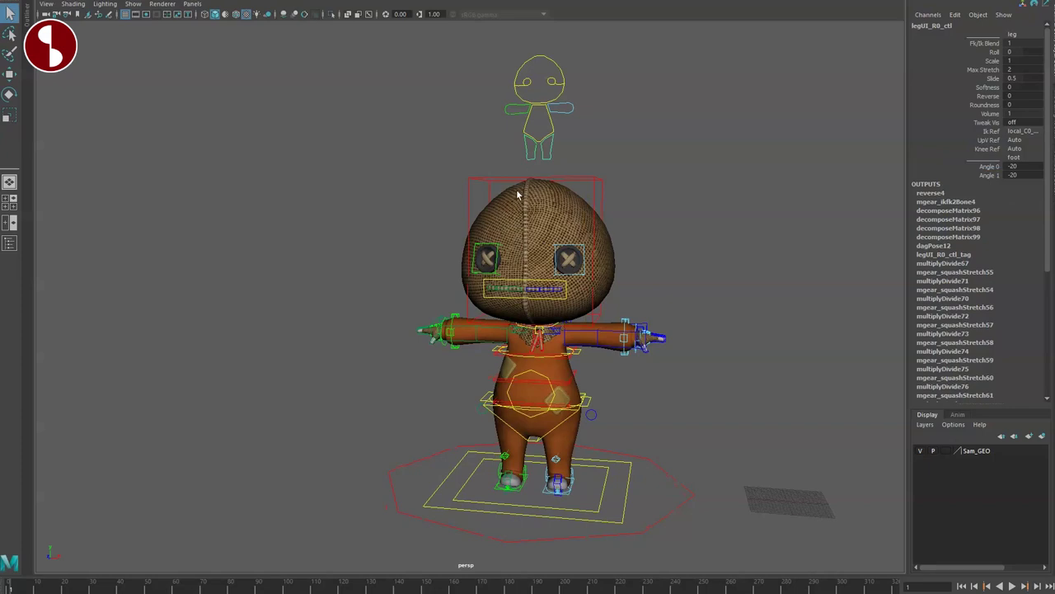
left_click(546, 122)
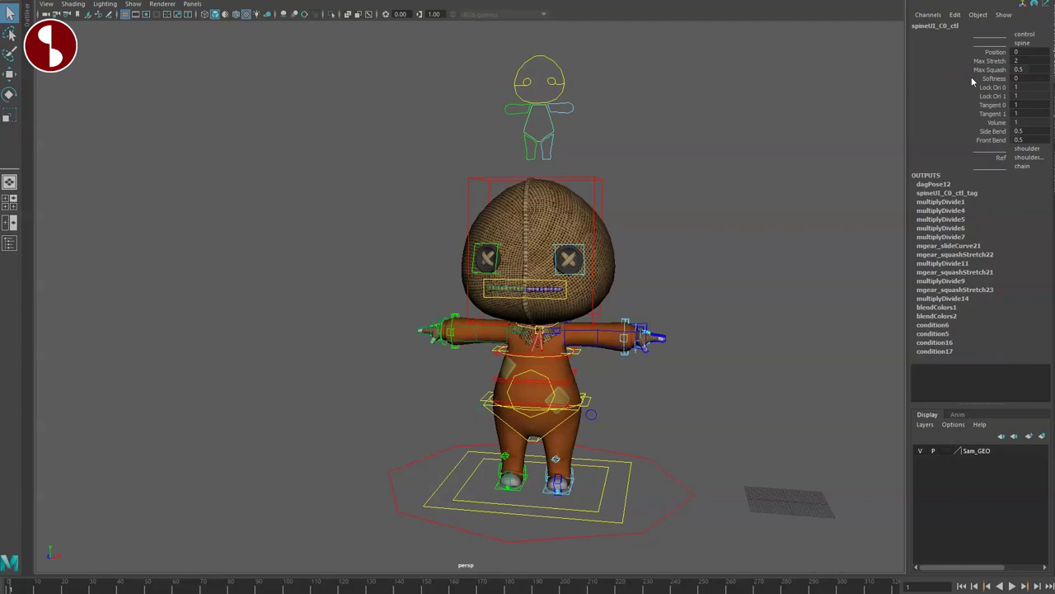
Try the right arm's Roll attribute at about 3.8 on the figure's arm control
left_click(516, 113)
left_click_drag(540, 183, 560, 198, "alt")
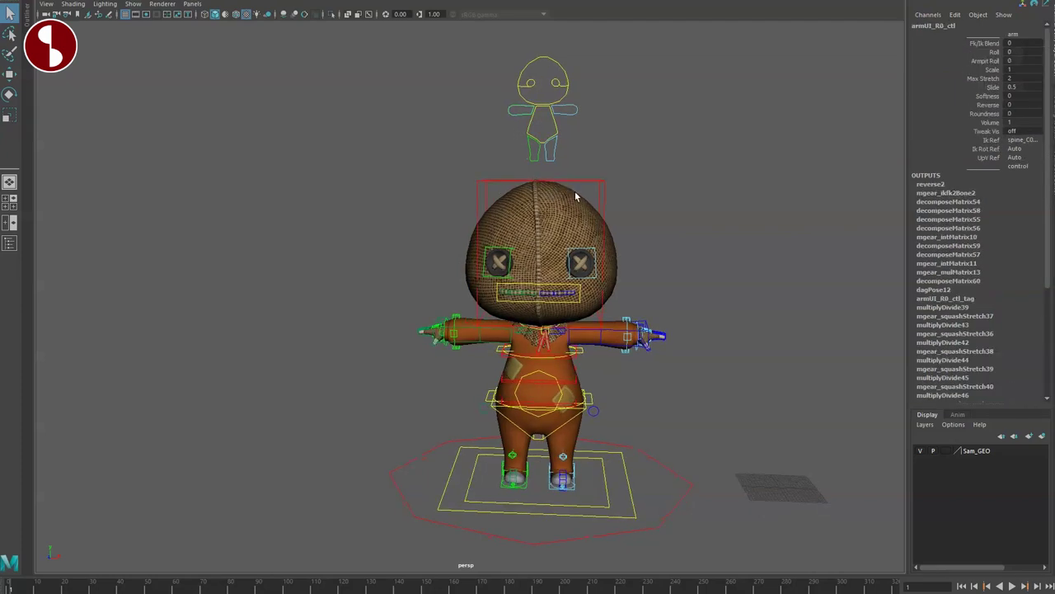
left_click(972, 55)
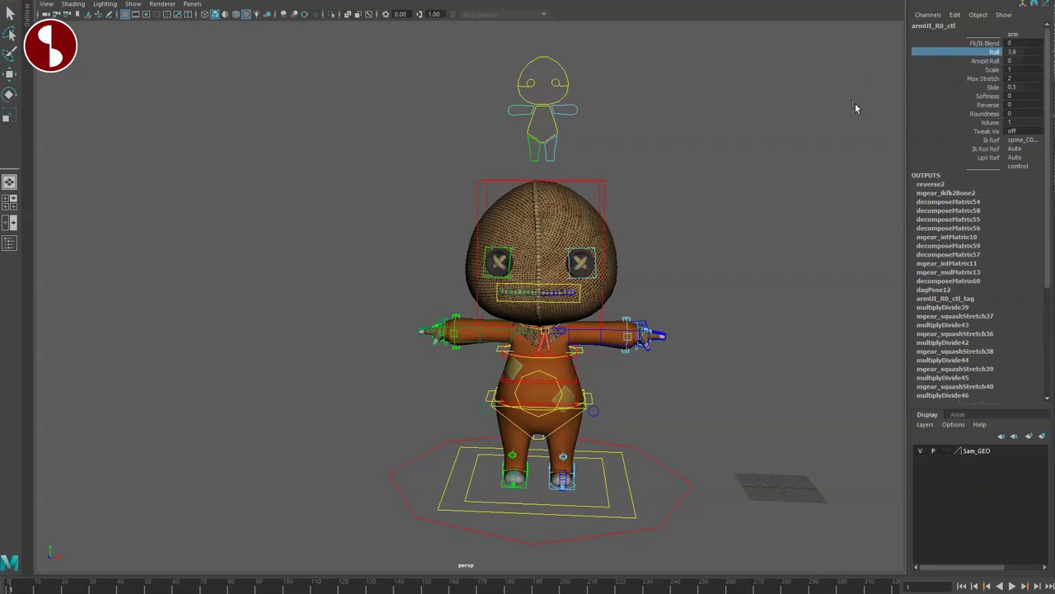
right_click_drag(555, 268, 652, 305, "alt")
left_click_drag(646, 332, 601, 258, "alt")
middle_click_drag(601, 259, 593, 363, "alt")
right_click_drag(593, 363, 545, 323, "alt")
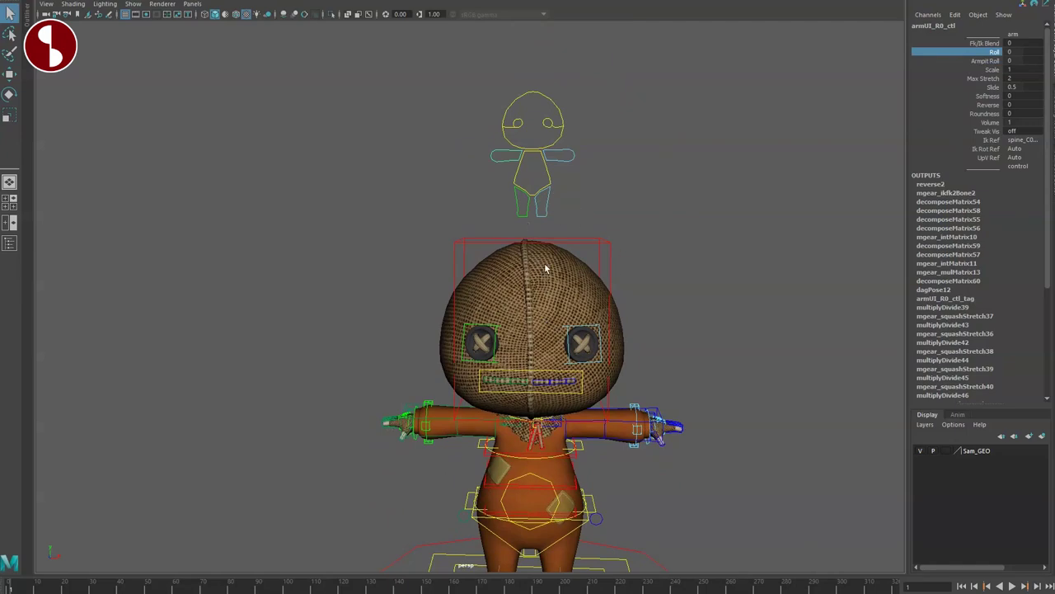
Pull Samy's head control up by about 9 units on Translate Y
middle_click_drag(545, 266, 558, 236, "alt")
left_click_drag(558, 236, 561, 243, "alt")
left_click(582, 83)
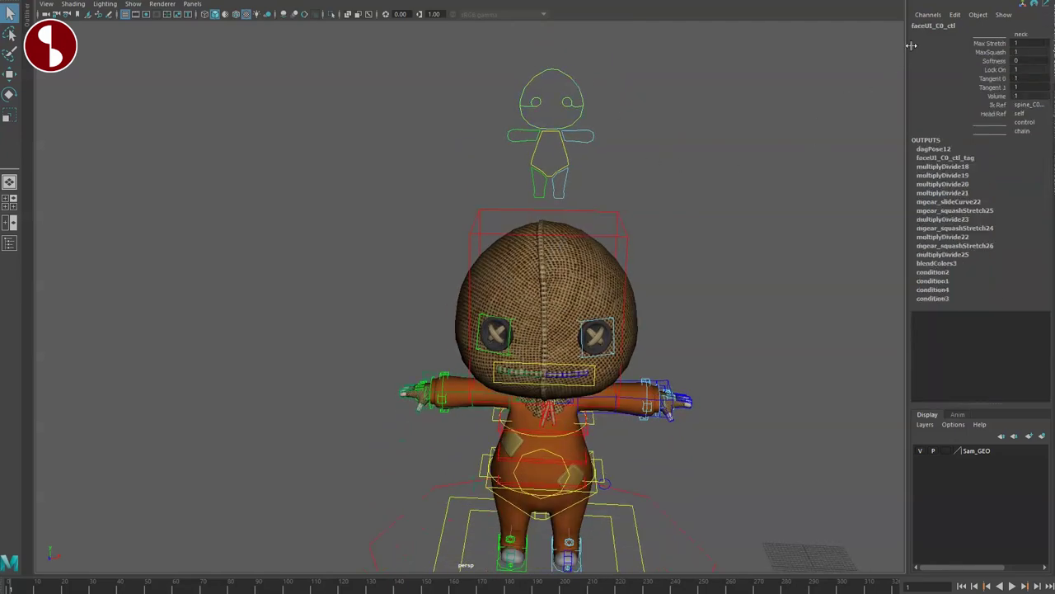
left_click_drag(658, 338, 667, 317, "alt")
left_click(609, 214)
key("w")
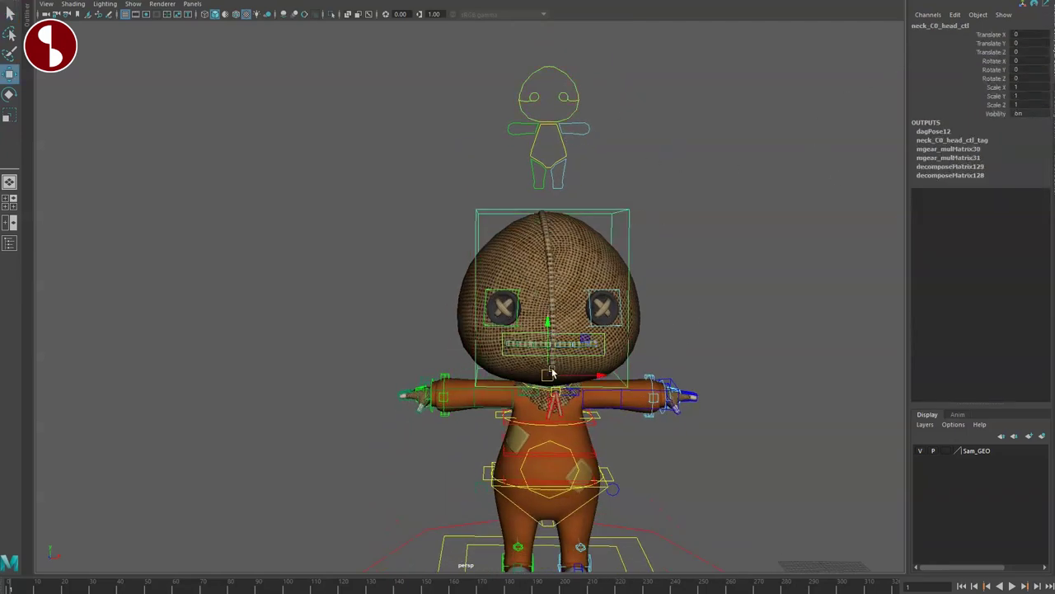
left_click_drag(551, 373, 554, 336)
key("q")
Try lowering the neck's Max Stretch with the head raised, and undo it together with the head move
left_click(574, 77)
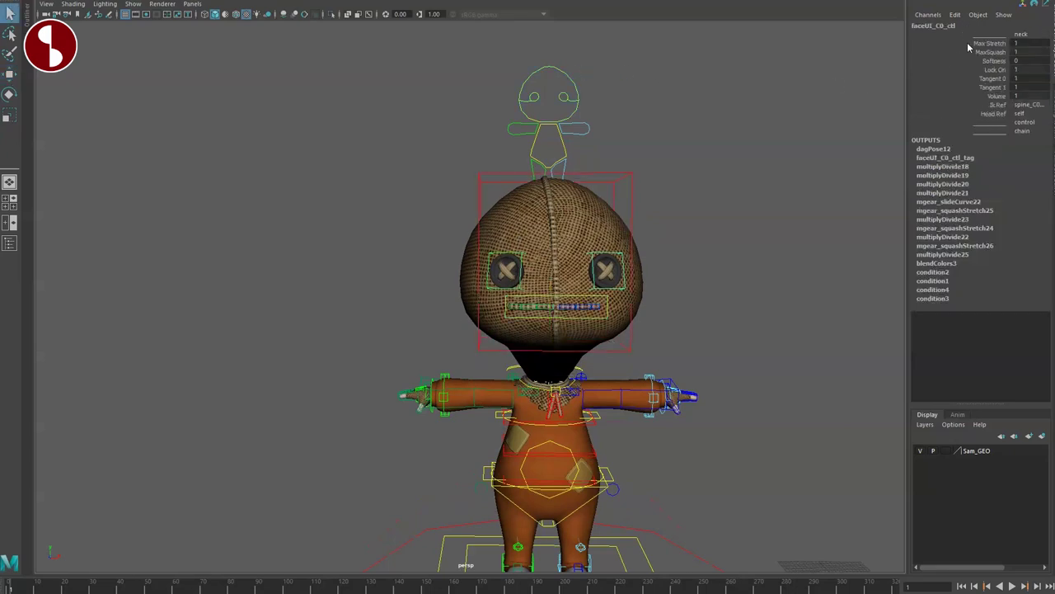
left_click(968, 43)
middle_click_drag(737, 121, 723, 120)
key("ctrl+z")
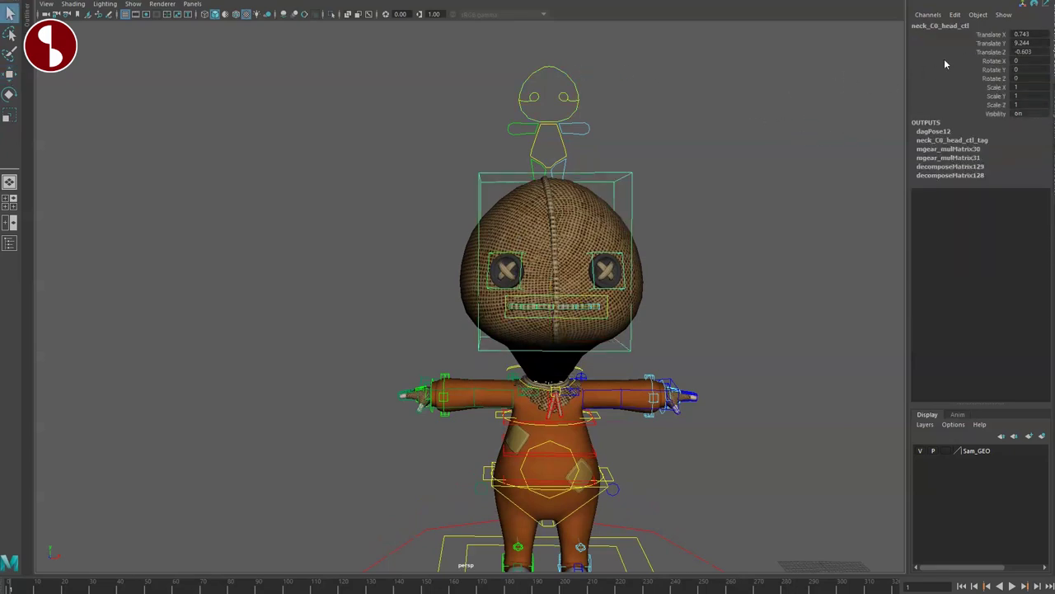
key("ctrl+z")
key("q")
left_click_drag(634, 161, 624, 170, "alt")
Examine the neck's MaxSquash, Softness, Lock On, Tangent 0, Ik Ref and Head Ref attributes on the figure's head control
left_click(566, 91)
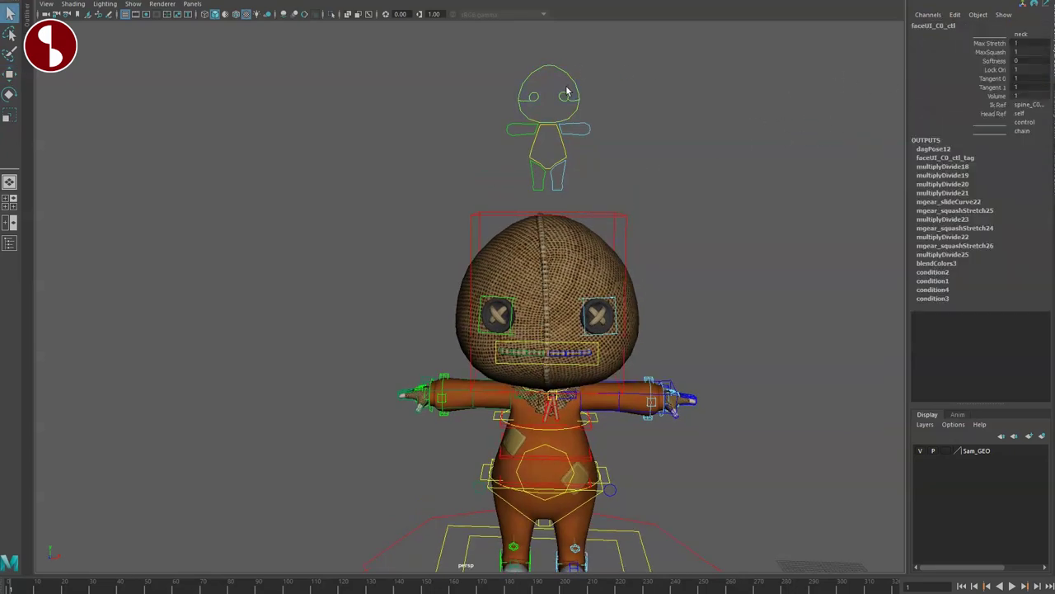
left_click(965, 53)
left_click(972, 61)
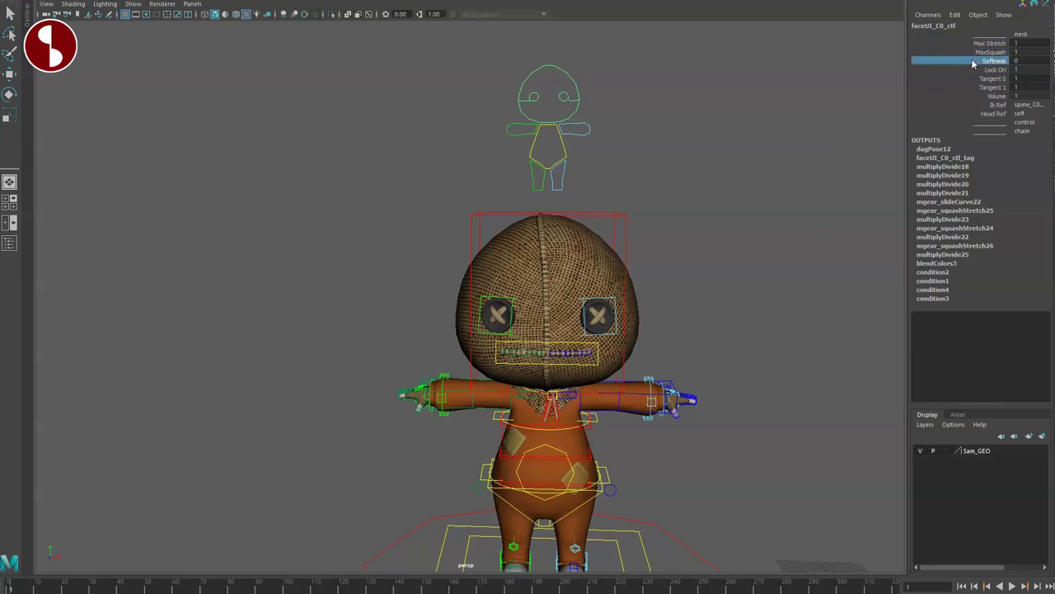
left_click(994, 70)
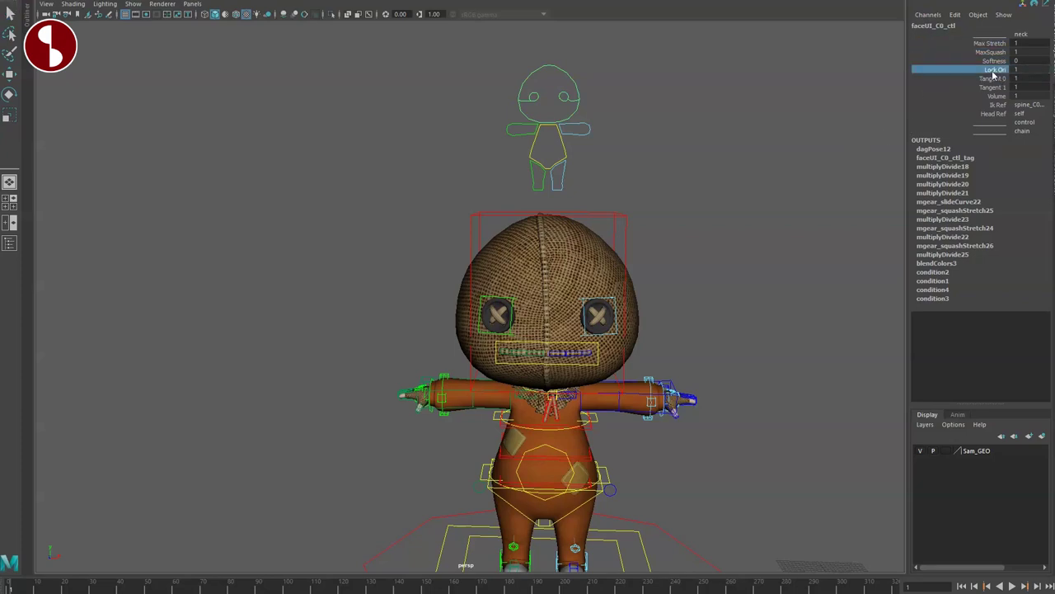
left_click(980, 79)
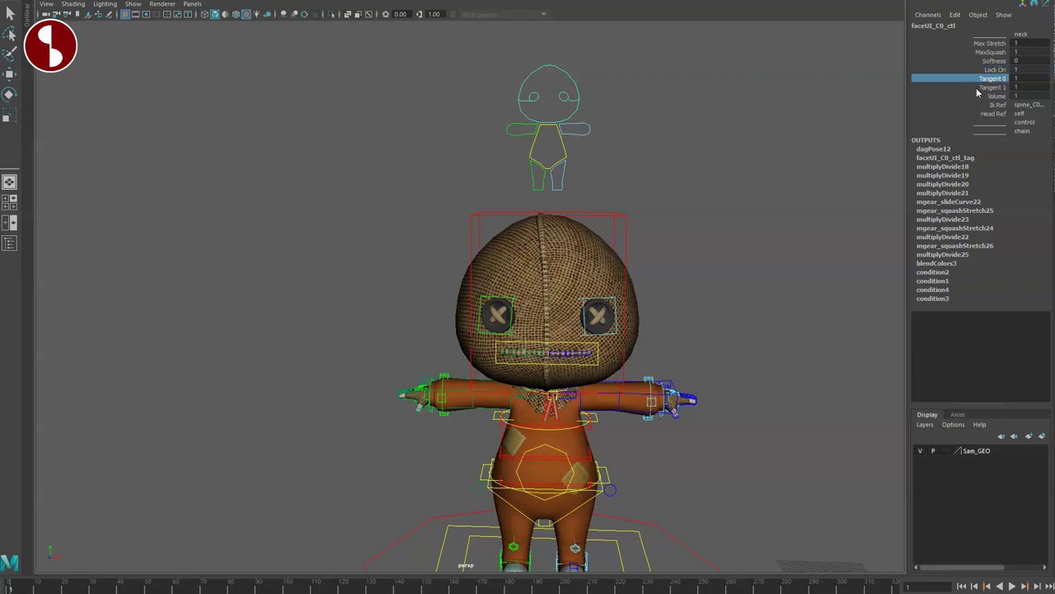
left_click(1031, 105)
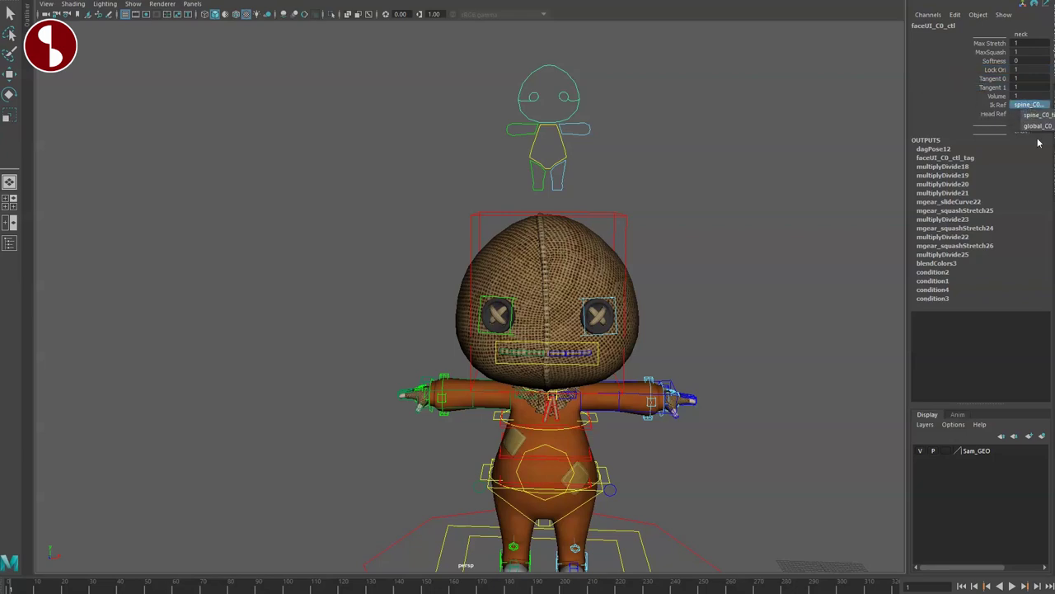
left_click(989, 116)
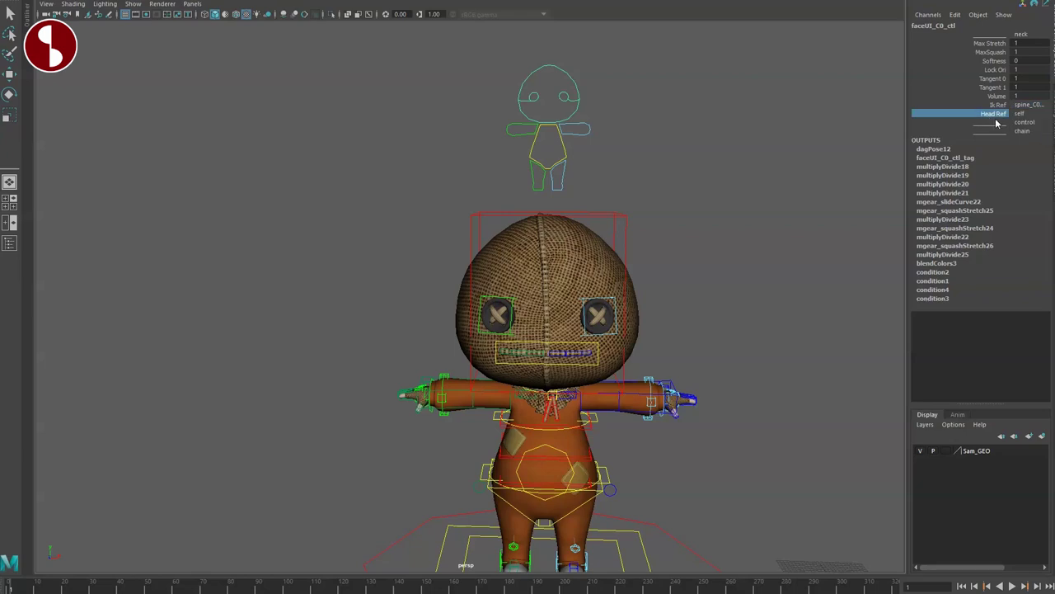
left_click(1025, 123)
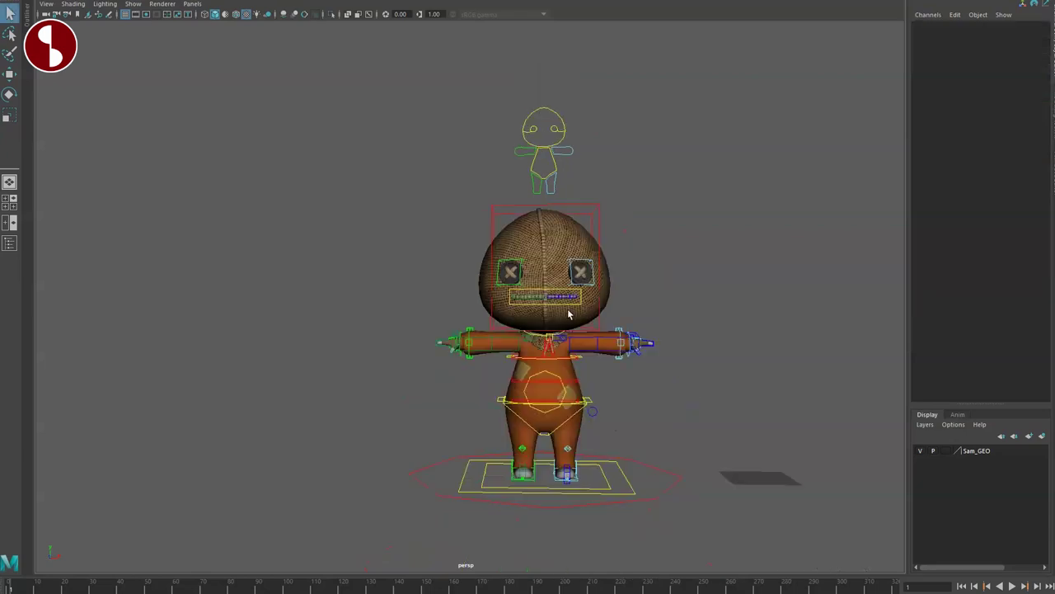
Try moving the outermost ground control around Samy's feet
middle_click_drag(567, 310, 544, 282, "alt")
right_click_drag(544, 282, 636, 363, "alt")
middle_click_drag(599, 365, 584, 309, "alt")
left_click(682, 435)
key("w")
mouse_move(544, 471)
left_mouse_down()
mouse_move(519, 494)
mouse_move(547, 480)
mouse_move(528, 482)
left_mouse_up()
key("ctrl+z")
key("q")
Try moving and rotating Samy's whole body with the ground controls beneath the feet
left_click(580, 515)
key("w")
key("ctrl+z")
right_click_drag(584, 476, 554, 503, "alt")
left_click_drag(554, 503, 584, 492, "alt")
right_click_drag(579, 484, 551, 475, "alt")
left_click_drag(553, 474, 573, 486, "alt")
left_click_drag(537, 379, 554, 494)
left_click(654, 427)
left_click_drag(536, 425, 535, 347)
key("e")
left_click_drag(503, 312, 492, 334)
Undo all the moves and rotations made with Samy's ground controls
key("ctrl+z")
key("ctrl+z")
key("ctrl+z")
key("ctrl+z")
key("ctrl+z")
key("ctrl+z")
key("ctrl+z")
key("ctrl+z")
key("q")
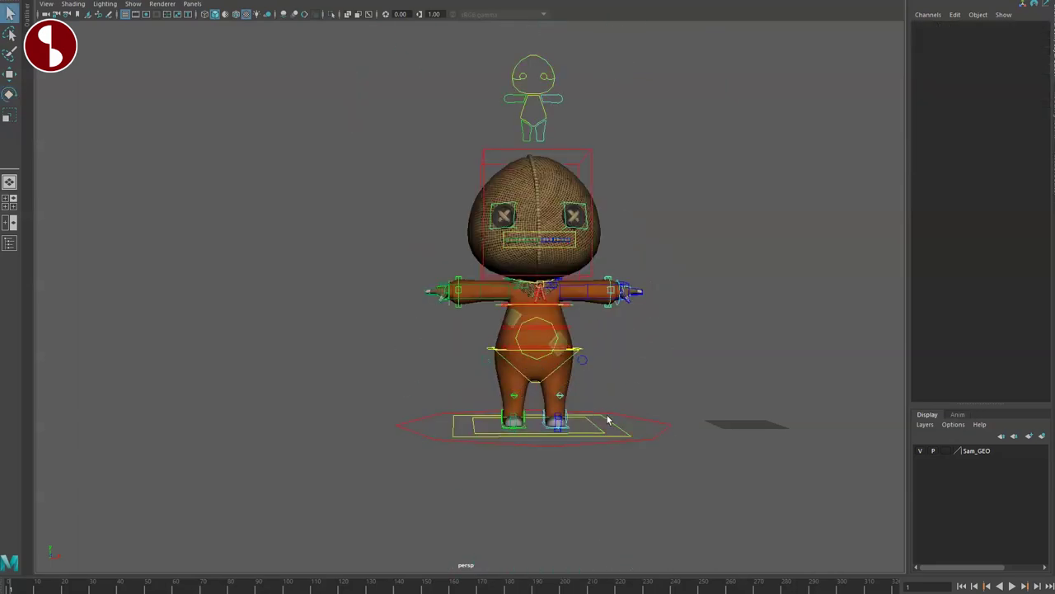
Test moving and rotating the yellow ground controls beneath Samy's feet, and undo the changes
left_click(590, 425)
key("w")
left_click_drag(536, 425, 616, 435)
left_click(486, 418)
key("e")
mouse_move(500, 388)
left_mouse_down()
mouse_move(481, 432)
mouse_move(512, 390)
mouse_move(510, 407)
left_mouse_up()
key("ctrl+z")
key("ctrl+z")
key("ctrl+z")
key("ctrl+z")
key("ctrl+z")
key("ctrl+z")
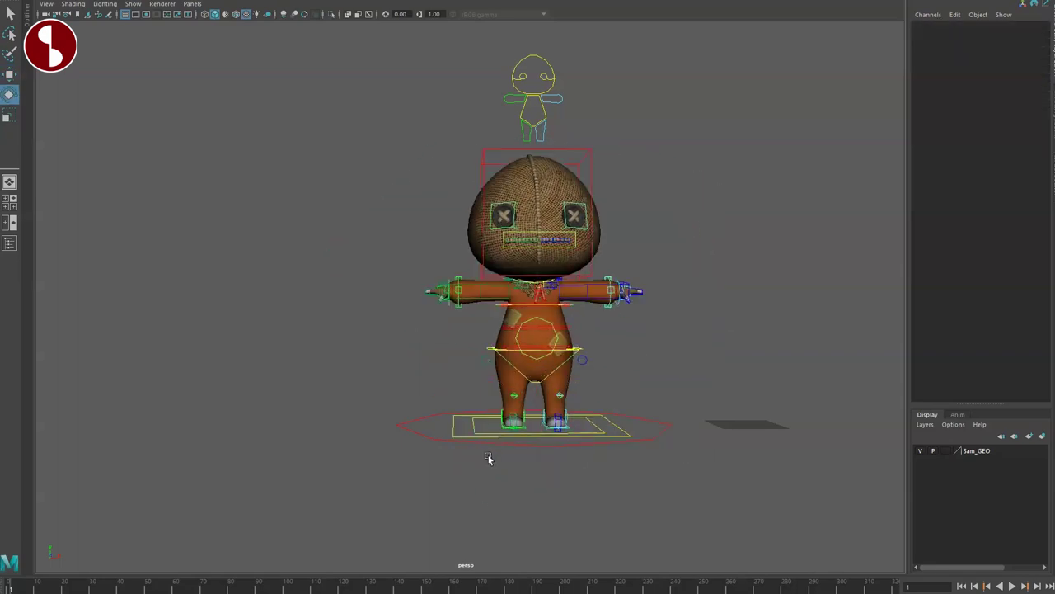
key("q")
Raise Samy's left foot IK control by about 4 units and rotate it about 47 degrees on X
left_click(455, 400)
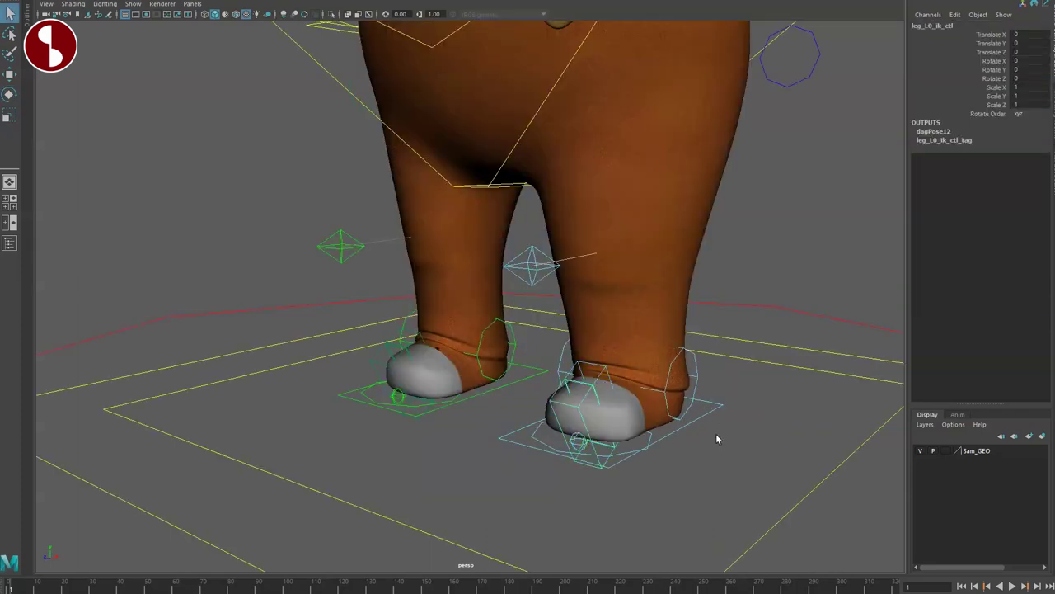
key("w")
left_click_drag(636, 426, 599, 331)
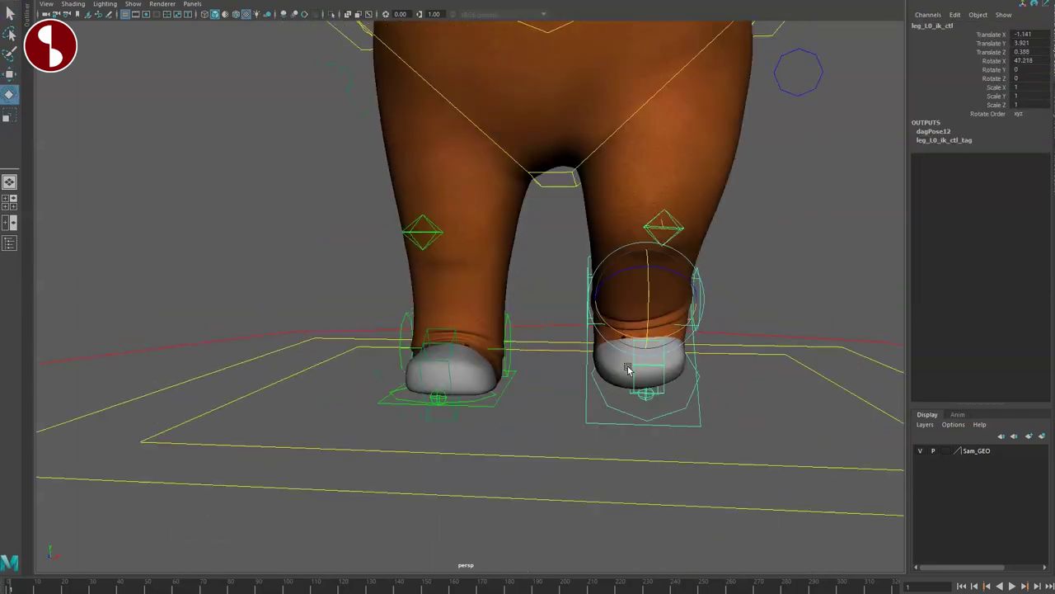
Try moving the left knee's pole vector control outward by about 4 units on Translate X
key("w")
left_click(676, 231)
left_click_drag(680, 232, 753, 239)
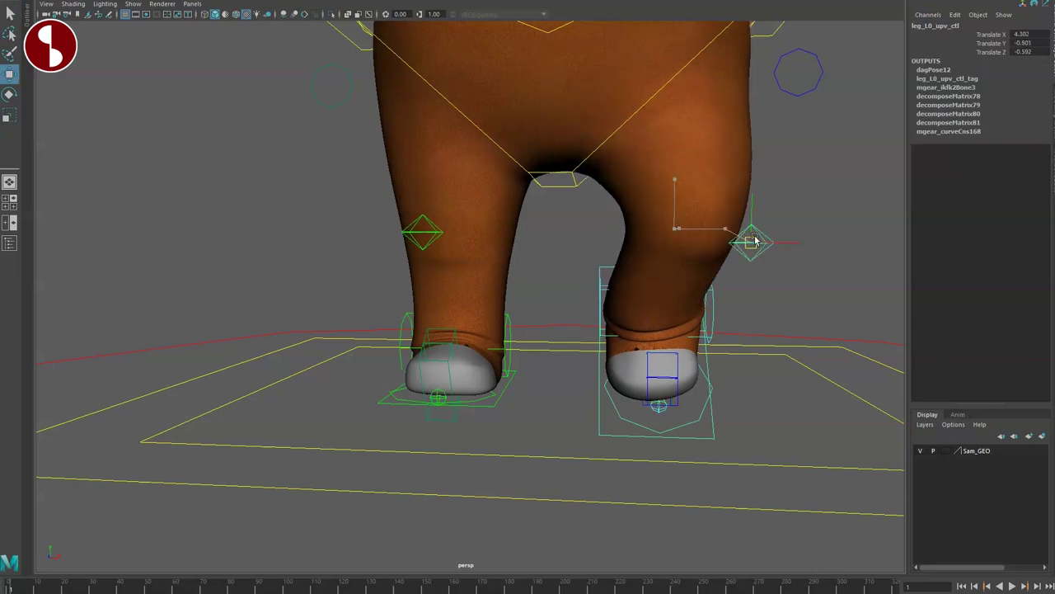
key("ctrl+z")
Try rotating the left foot's roll control on Z, and undo the rotation
right_click_drag(754, 239, 601, 319, "alt")
left_click_drag(601, 318, 626, 349, "alt")
right_click_drag(627, 349, 600, 323, "alt")
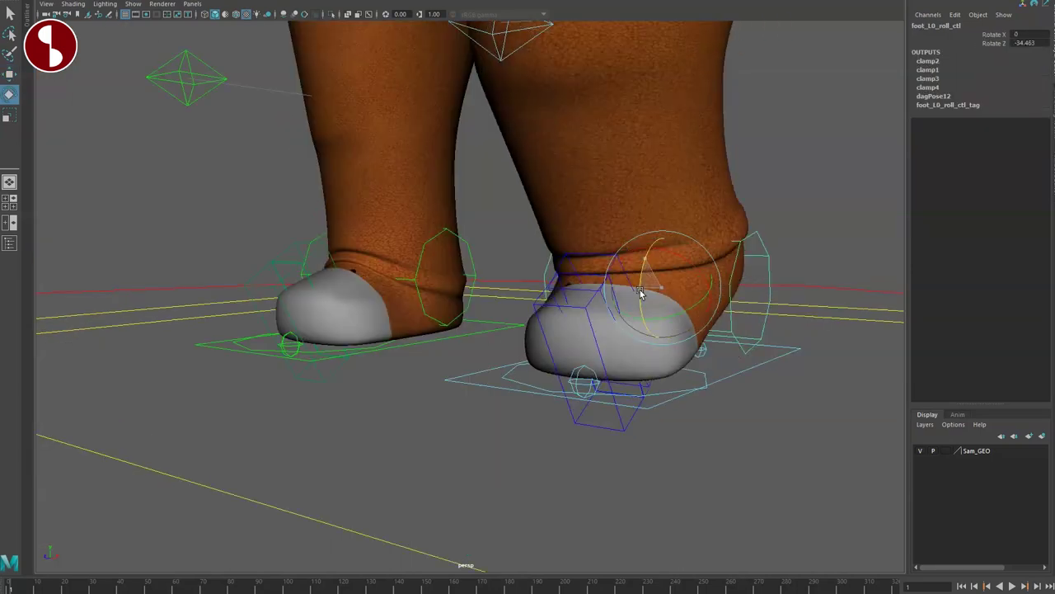
left_click_drag(640, 292, 653, 261)
key("ctrl+z")
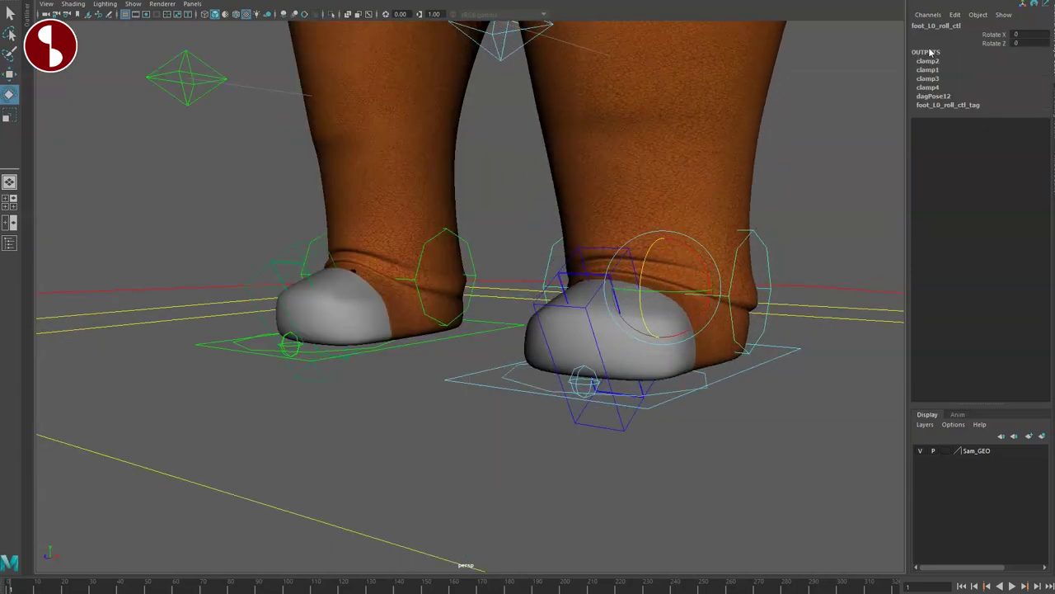
Try rotating the left foot's first FK control on Z and moving the second FK toe control, and undo both changes
key("q")
left_click_drag(694, 310, 668, 330, "alt")
middle_click_drag(664, 337, 715, 313, "alt")
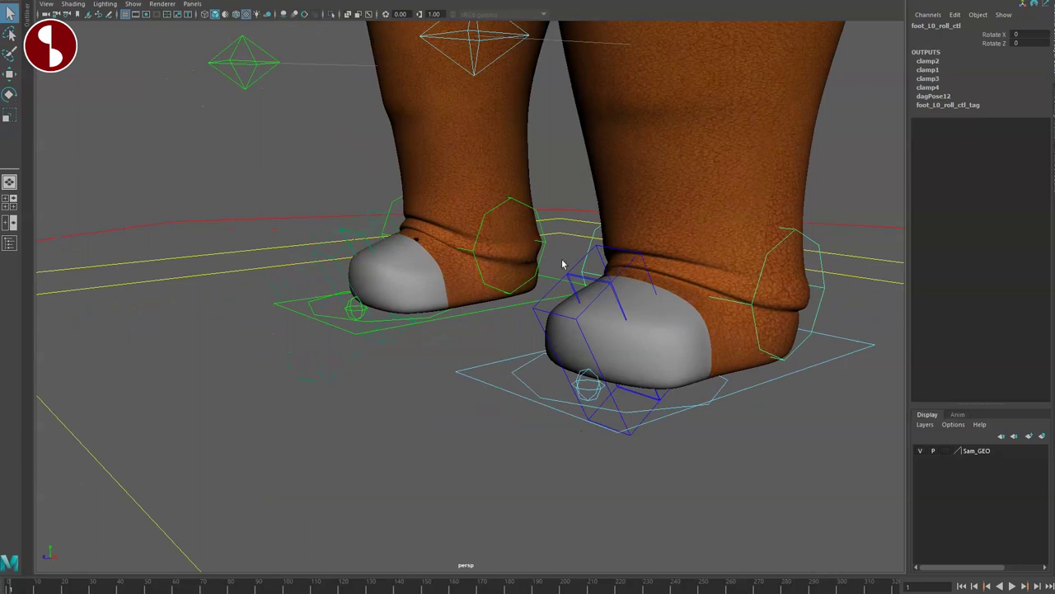
left_click(589, 279)
key("e")
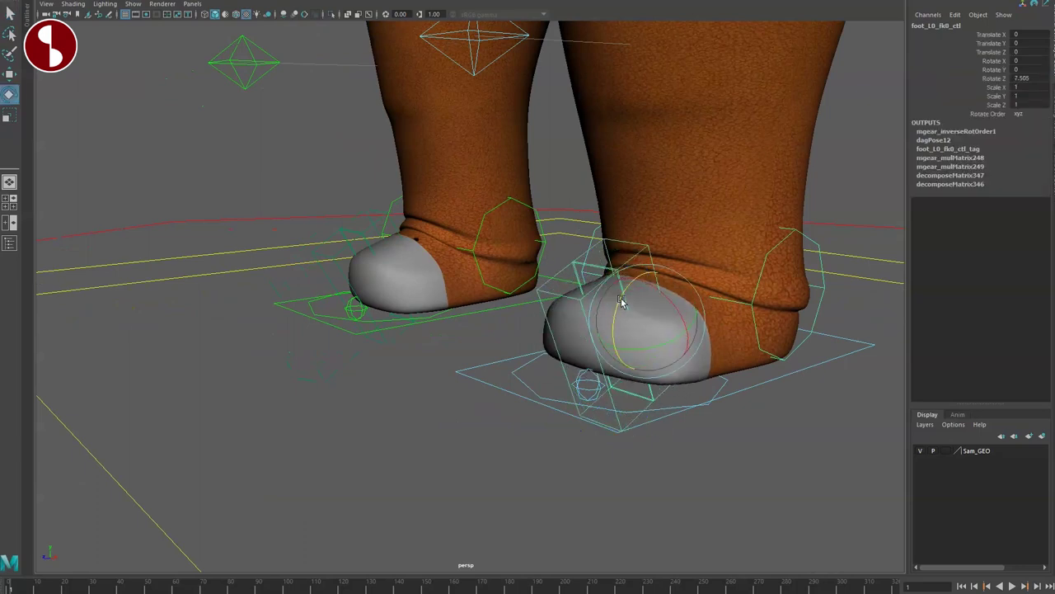
left_click_drag(643, 323, 560, 369)
key("ctrl+z")
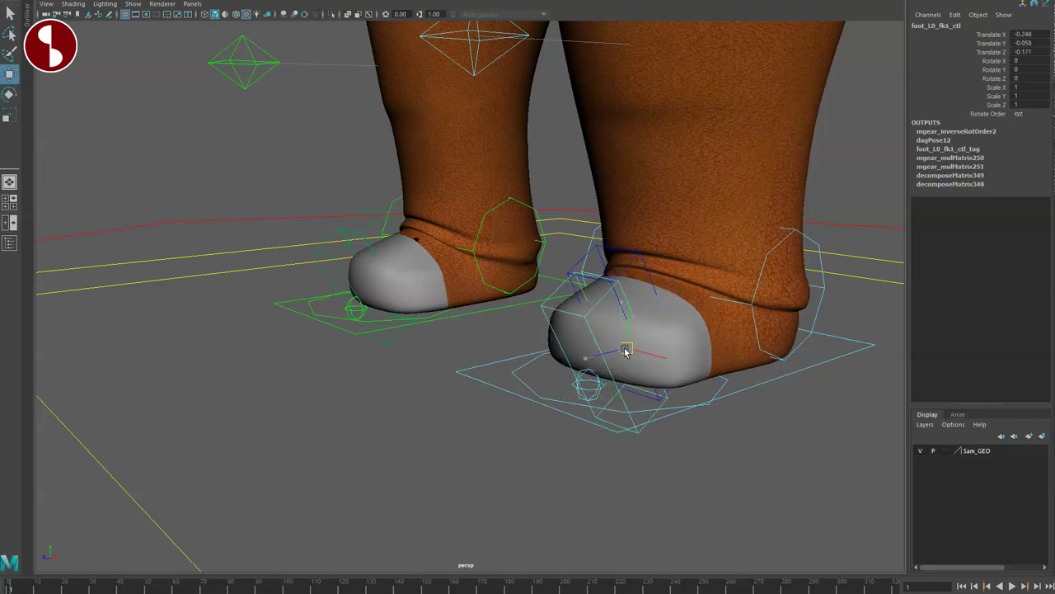
left_click_drag(708, 363, 640, 372)
mouse_move(699, 419)
left_mouse_down("alt")
mouse_move(695, 407)
mouse_move(699, 418)
left_mouse_up("alt")
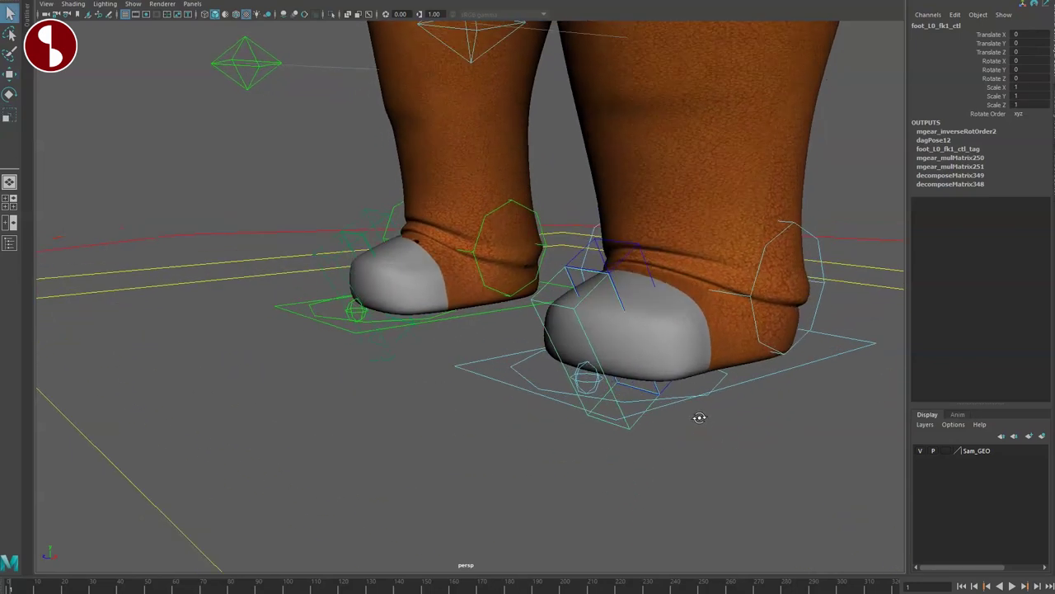
Test rotating the left foot's tip control around its different axes, and undo the rotations
left_click(627, 361)
key("e")
key("e")
key("w")
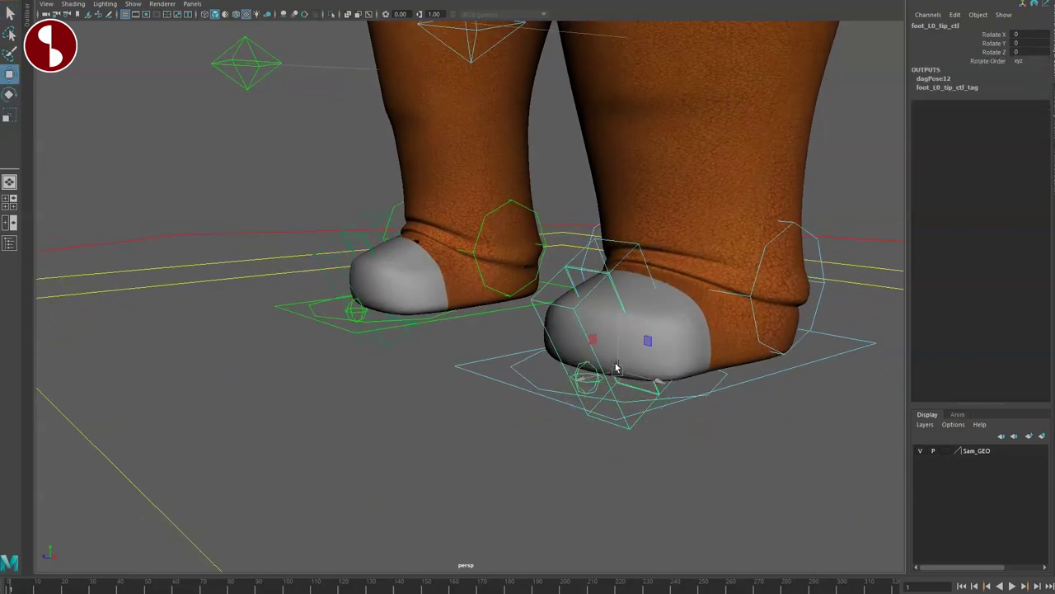
key("e")
mouse_move(591, 343)
left_mouse_down()
mouse_move(587, 381)
mouse_move(597, 326)
left_mouse_up()
middle_click_drag(599, 330, 596, 389)
left_click_drag(596, 389, 638, 407)
key("ctrl+z")
left_click(644, 367)
mouse_move(644, 367)
left_mouse_down()
mouse_move(628, 358)
mouse_move(632, 367)
left_mouse_up()
key("ctrl+z")
Try rotating the left foot's heel control from a low side view, and undo the changes
left_click_drag(653, 433, 577, 372, "alt")
key("q")
left_click(763, 294)
left_click_drag(742, 310, 721, 346, "alt")
key("e")
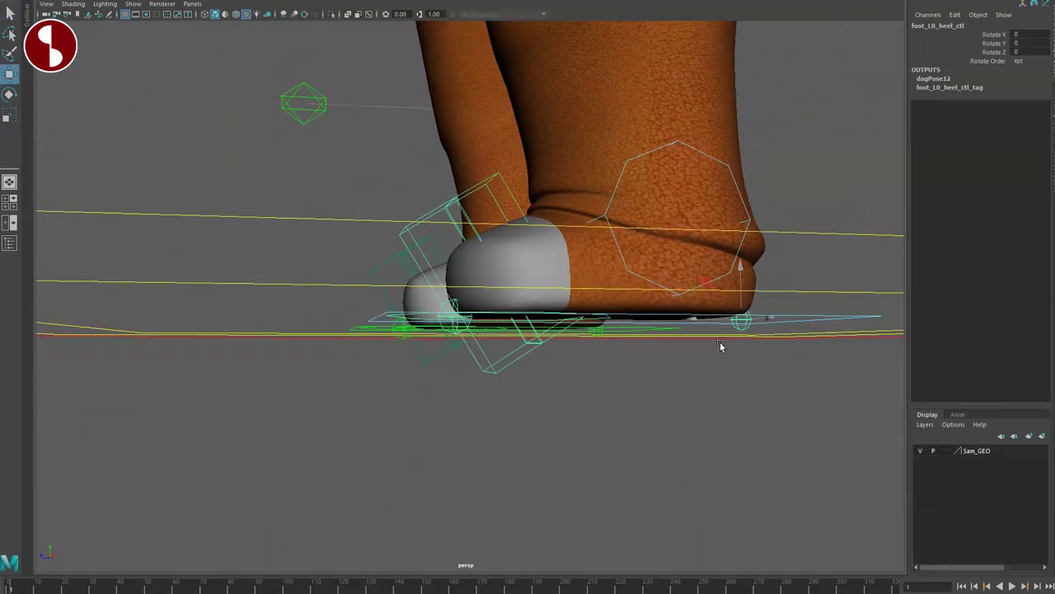
key("e")
left_click_drag(702, 306, 730, 315)
key("ctrl+z")
key("ctrl+z")
key("ctrl+z")
Set the Fk/Ik Blend of the left leg's UI control to 0 using the picker figure above the head
left_click_drag(635, 371, 709, 399, "alt")
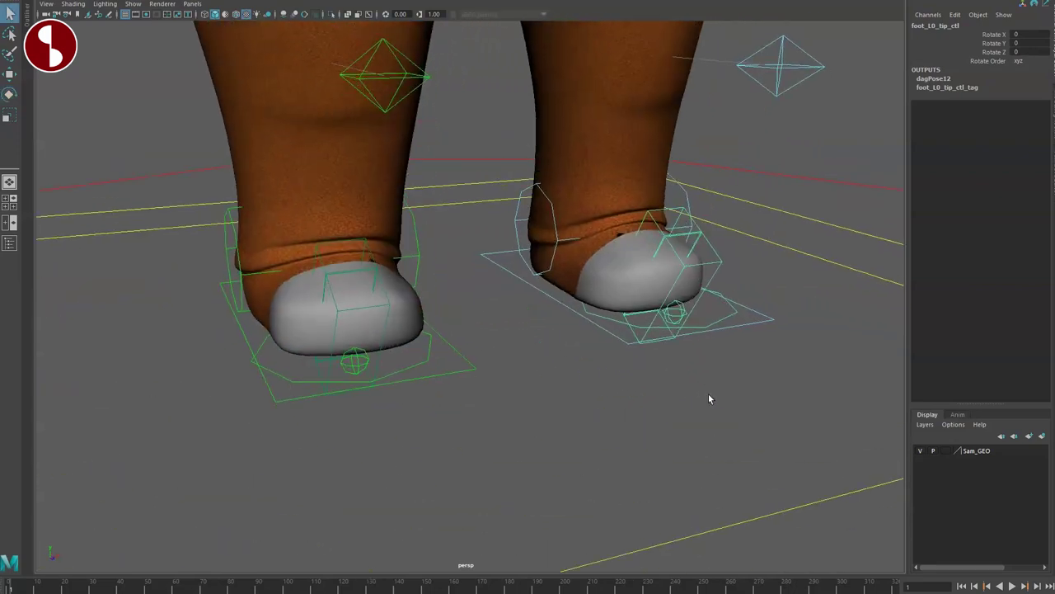
left_click(556, 301)
scroll(505, 288, "down", 2)
middle_click_drag(506, 288, 567, 350, "alt")
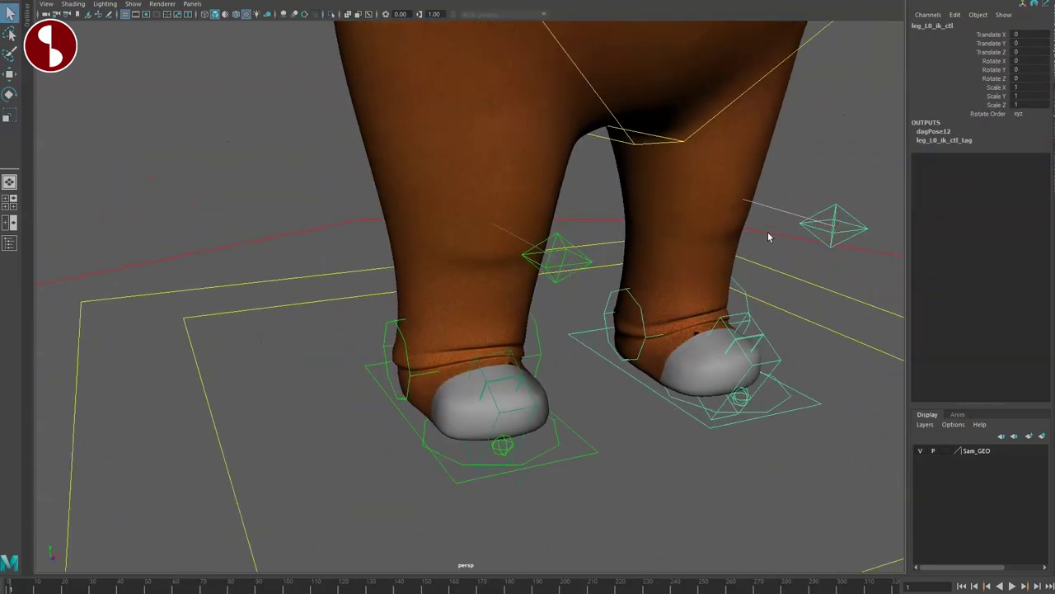
right_click_drag(740, 279, 349, 165, "alt")
middle_click_drag(507, 190, 527, 347, "alt")
middle_click_drag(564, 160, 567, 240, "alt")
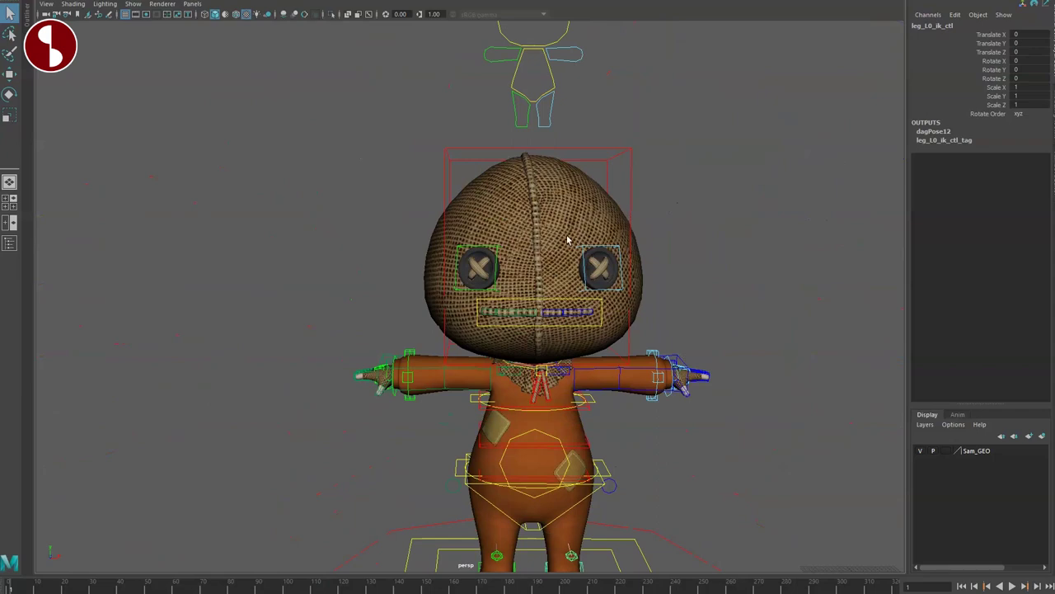
left_click(543, 118)
left_click(968, 45)
Try rotating the left leg's root control beside the hip, and undo the rotation
middle_click_drag(505, 420, 506, 203, "alt")
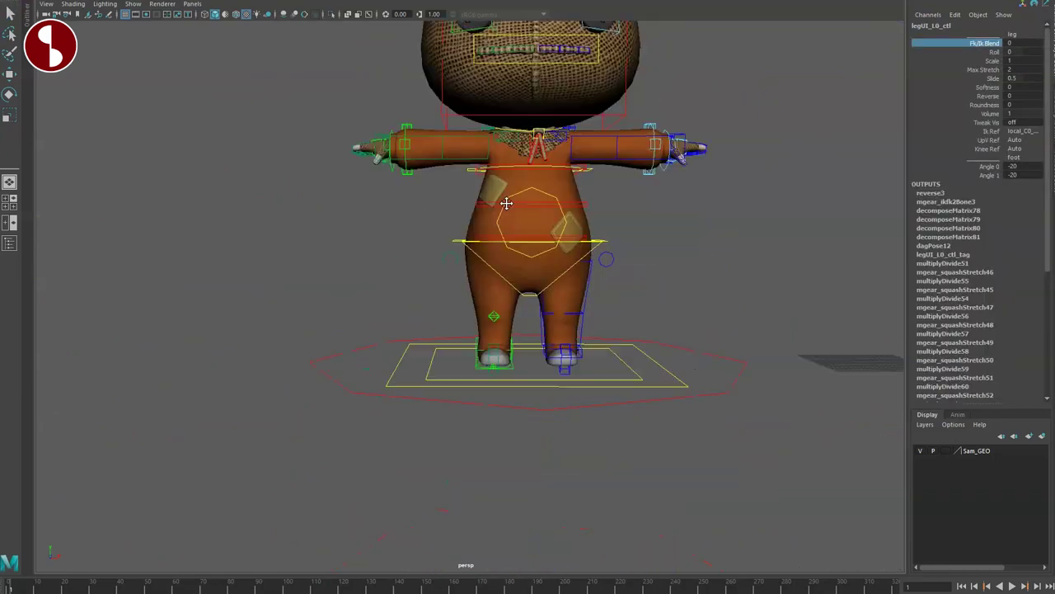
right_click_drag(506, 202, 601, 372, "alt")
left_click_drag(601, 371, 565, 330, "alt")
left_click_drag(717, 209, 673, 241)
key("e")
mouse_move(564, 213)
left_mouse_down()
mouse_move(612, 237)
mouse_move(574, 221)
left_mouse_up()
key("ctrl+z")
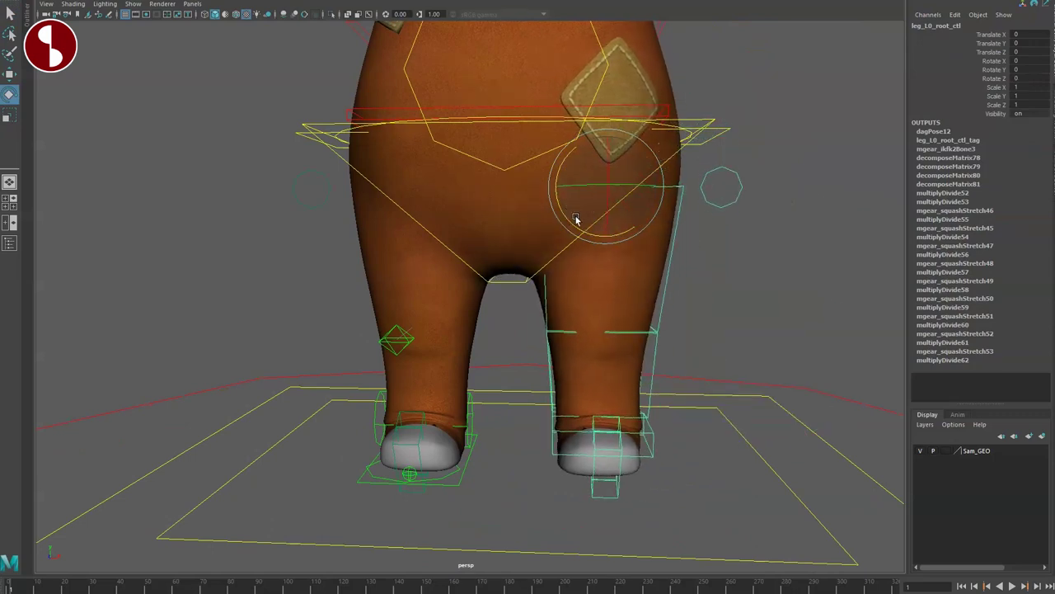
Test moving and rotating the upper-leg controls around the hips, and undo the changes
key("q")
left_click(672, 252)
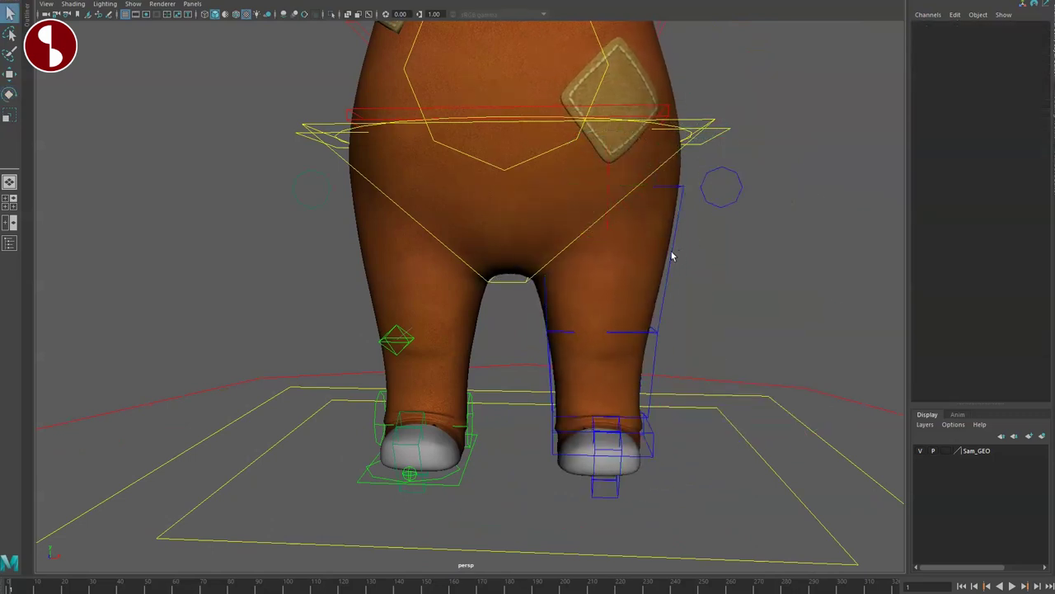
left_click(598, 234)
left_click_drag(676, 353, 483, 322, "alt")
left_click_drag(448, 202, 537, 265)
left_click(566, 311)
key("e")
left_click_drag(532, 308, 570, 335)
key("q")
left_click_drag(681, 341, 624, 347, "alt")
key("ctrl+z")
key("ctrl+z")
key("ctrl+z")
key("ctrl+z")
key("ctrl+z")
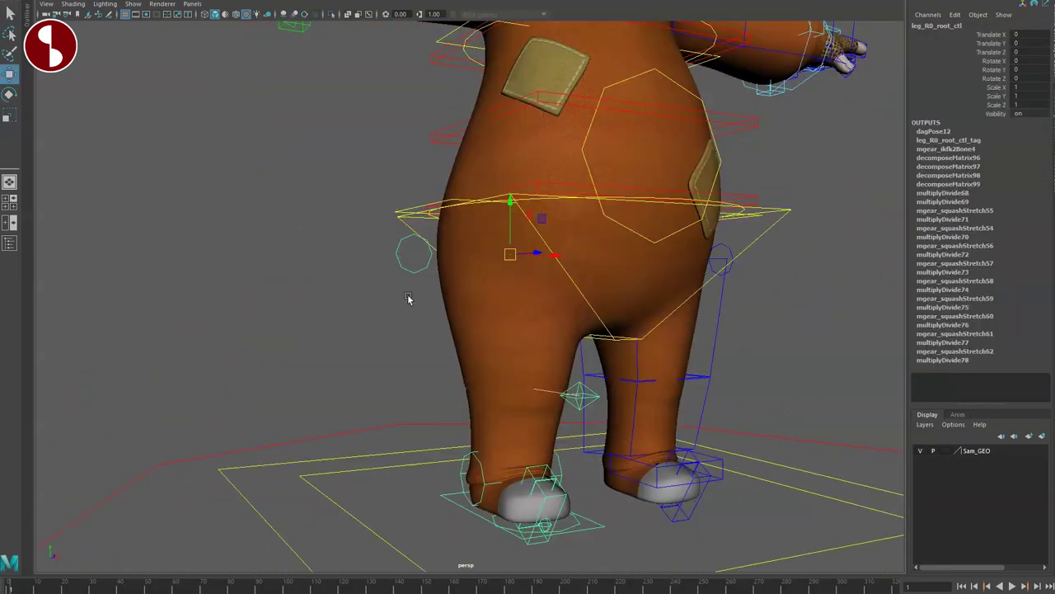
Try lowering the right leg's root control slightly, by about 0.6 units on Translate Y
left_click_drag(408, 295, 405, 302, "alt")
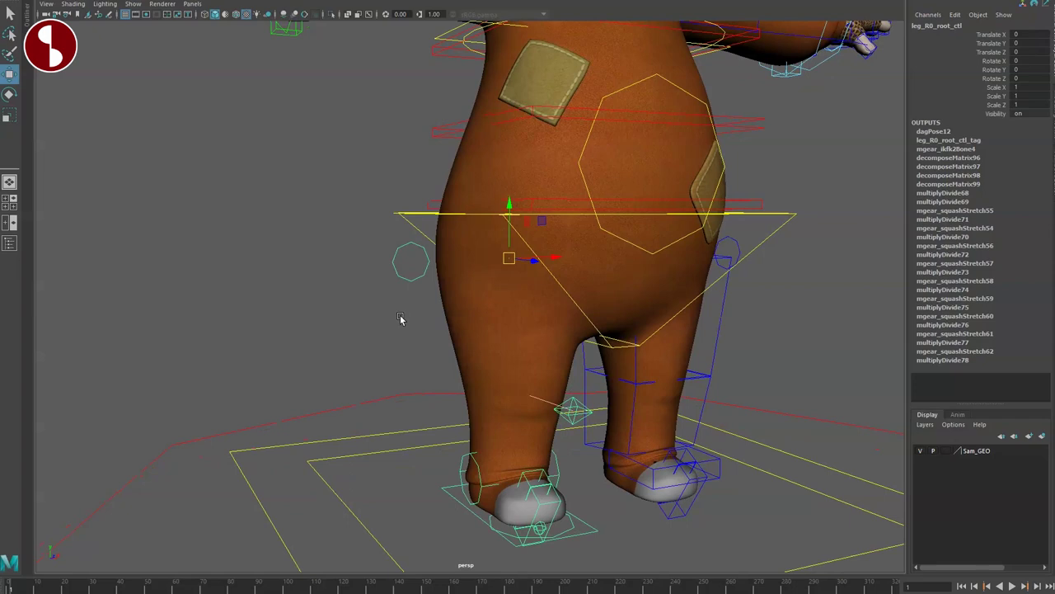
left_click(449, 487)
key("q")
left_click(417, 275)
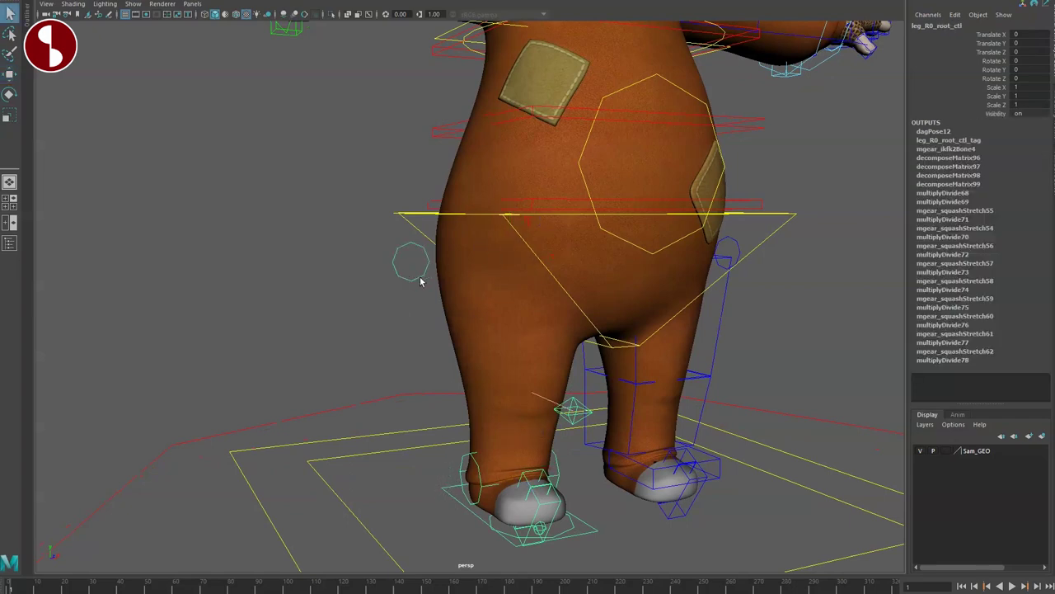
mouse_move(506, 261)
left_mouse_down()
mouse_move(483, 272)
mouse_move(509, 271)
mouse_move(433, 271)
mouse_move(511, 279)
mouse_move(512, 263)
left_mouse_up()
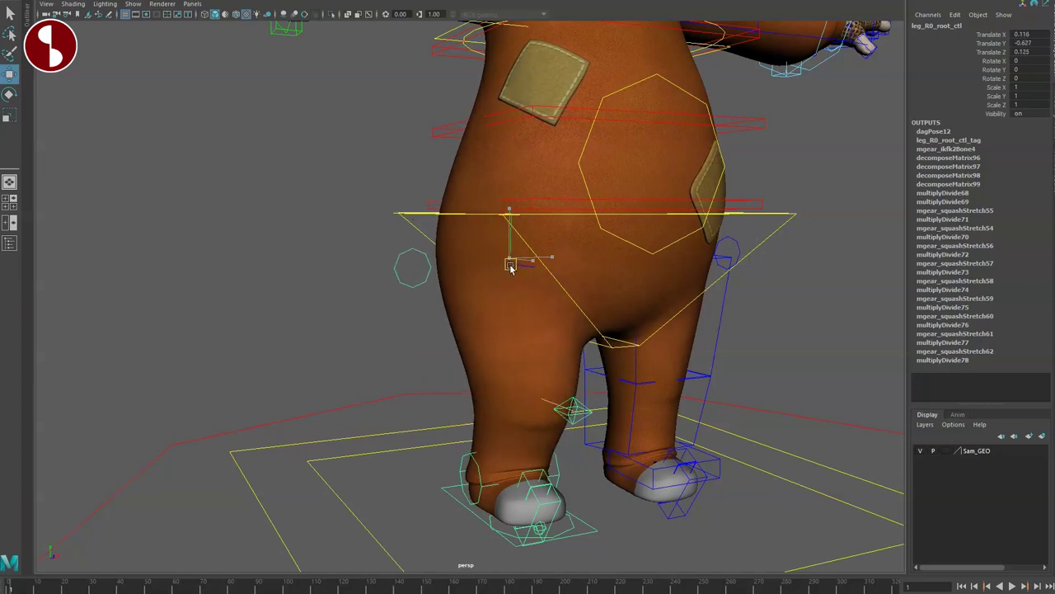
mouse_move(532, 328)
left_mouse_down("alt")
mouse_move(585, 325)
mouse_move(511, 330)
left_mouse_up("alt")
left_click(426, 273)
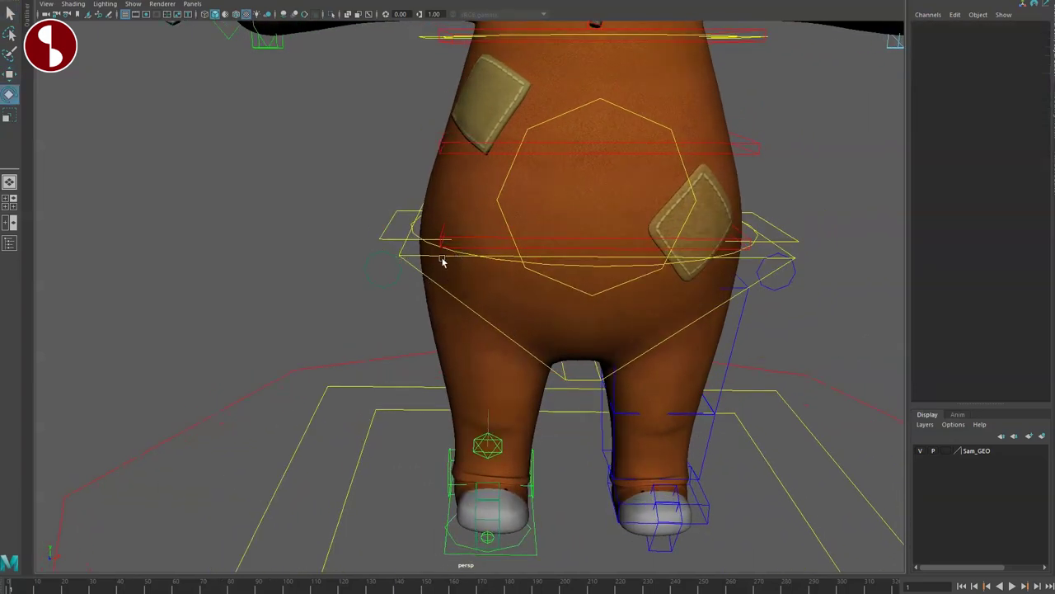
Try rotating the hip and lower spine IK controls on Z, moving the spine control as well, and undo the changes
left_click(460, 259)
left_click_drag(544, 201, 559, 228)
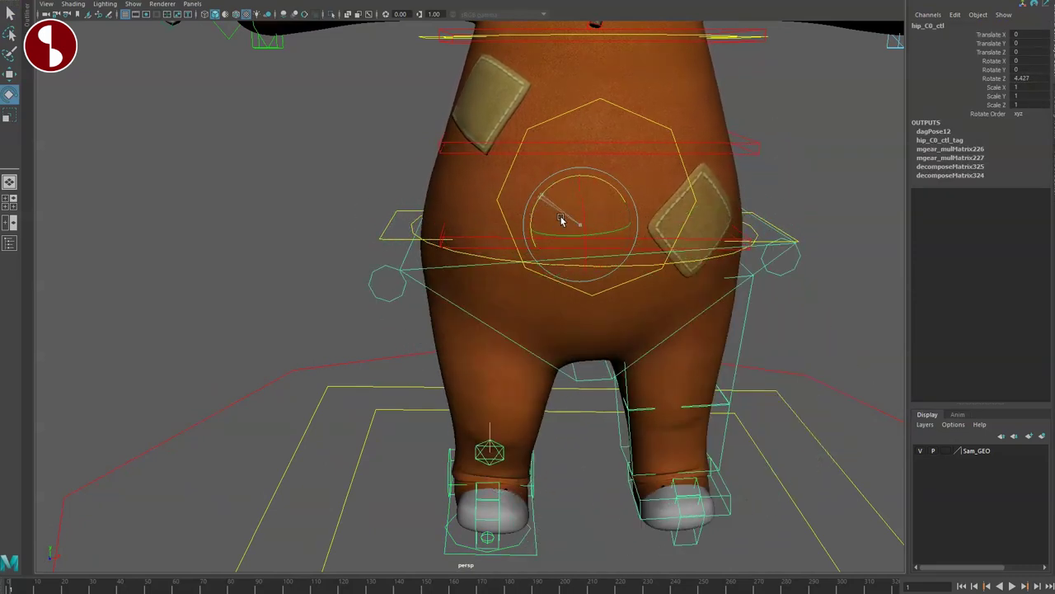
left_click_drag(526, 205, 549, 203)
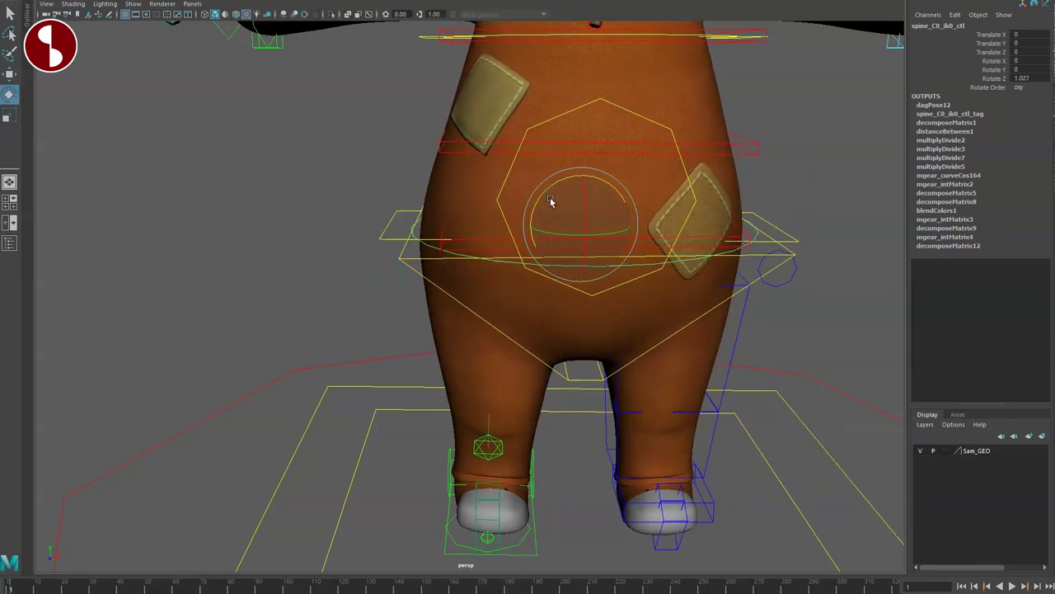
right_click_drag(574, 320, 550, 299, "alt")
key("w")
left_click_drag(573, 270, 577, 228)
key("ctrl+z")
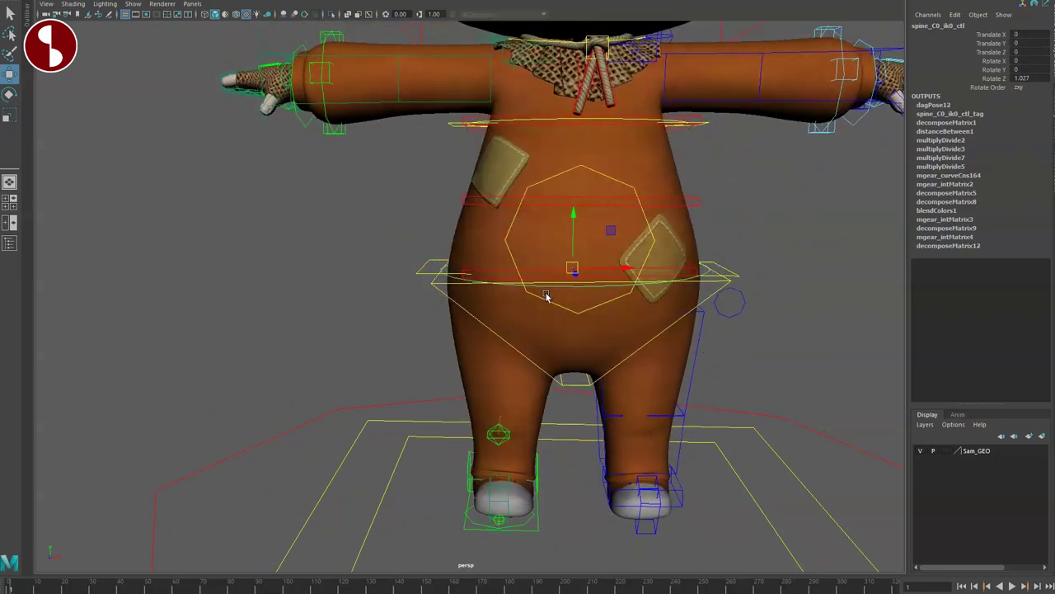
Try moving the hip control, and undo the move
left_click(439, 292)
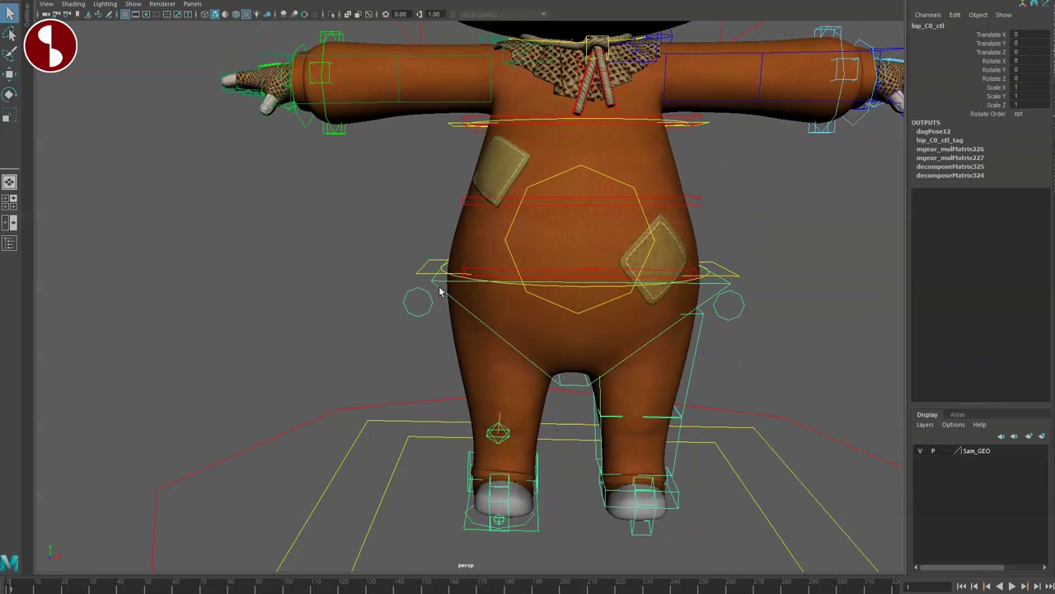
left_click_drag(573, 323, 535, 285)
key("ctrl+z")
Try pulling the belly control outward by about 12 units on Translate Z, and undo the move
left_click_drag(507, 244, 493, 304, "alt")
left_click(511, 285)
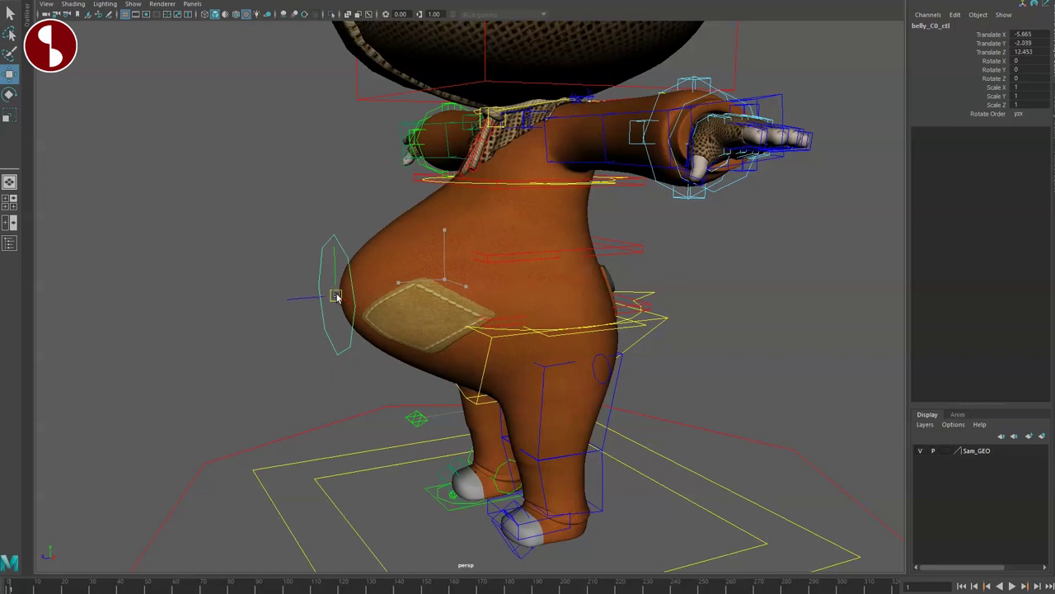
left_click_drag(390, 301, 518, 318)
key("ctrl+z")
Try moving Samy's main body control, and undo the move
right_click_drag(518, 318, 684, 402, "alt")
middle_click_drag(684, 402, 547, 393, "alt")
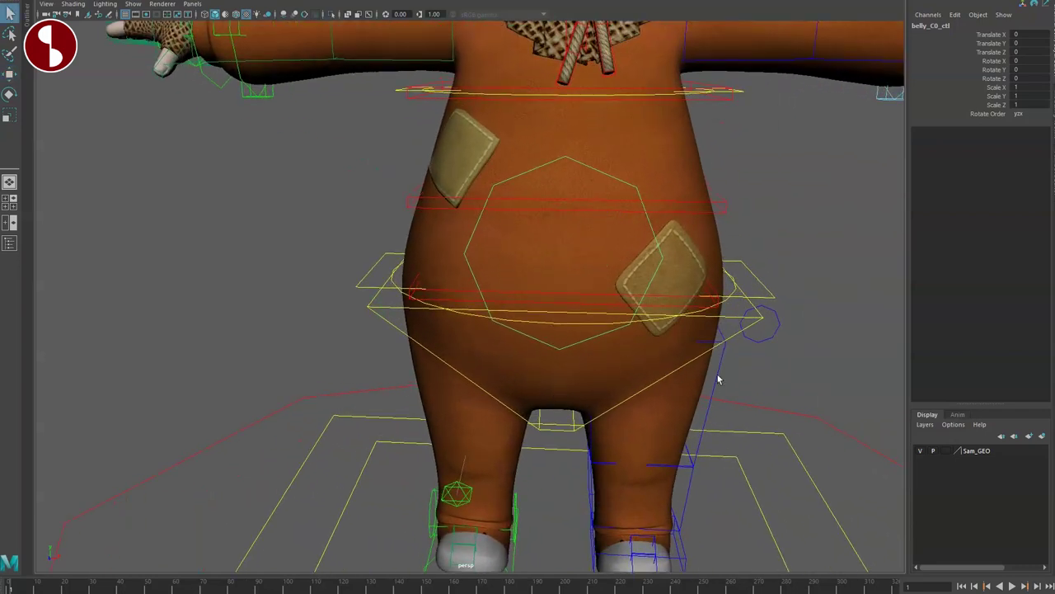
left_click(478, 316)
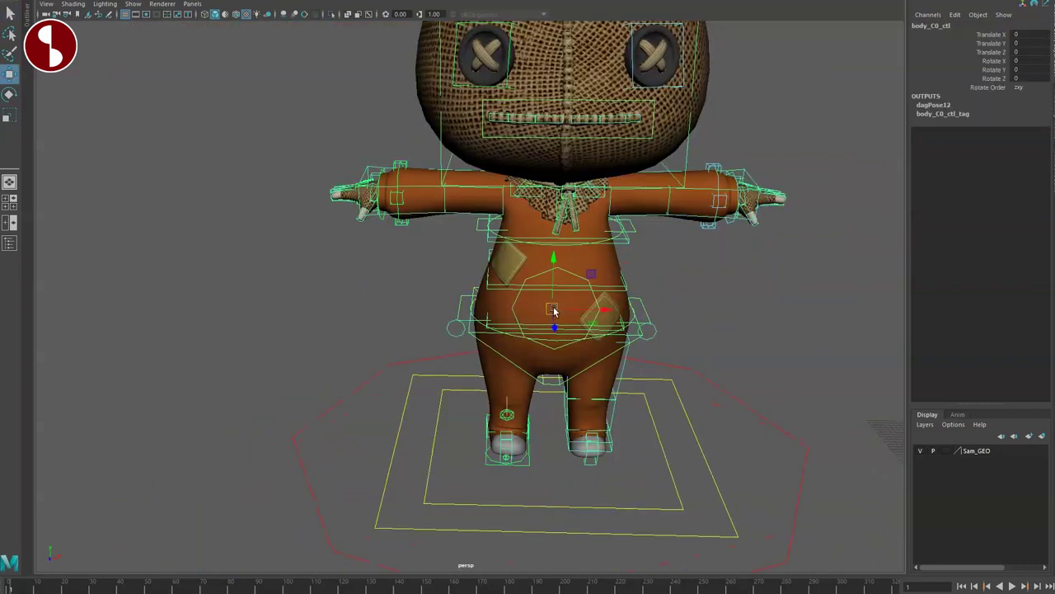
left_click_drag(553, 310, 527, 303)
key("ctrl+z")
Try rotating the lowest spine FK control about -12 degrees on Z and raising it about 3 units, and undo the changes
right_click_drag(492, 337, 536, 367, "alt")
key("q")
left_click_drag(536, 368, 645, 306, "alt")
left_click(723, 289)
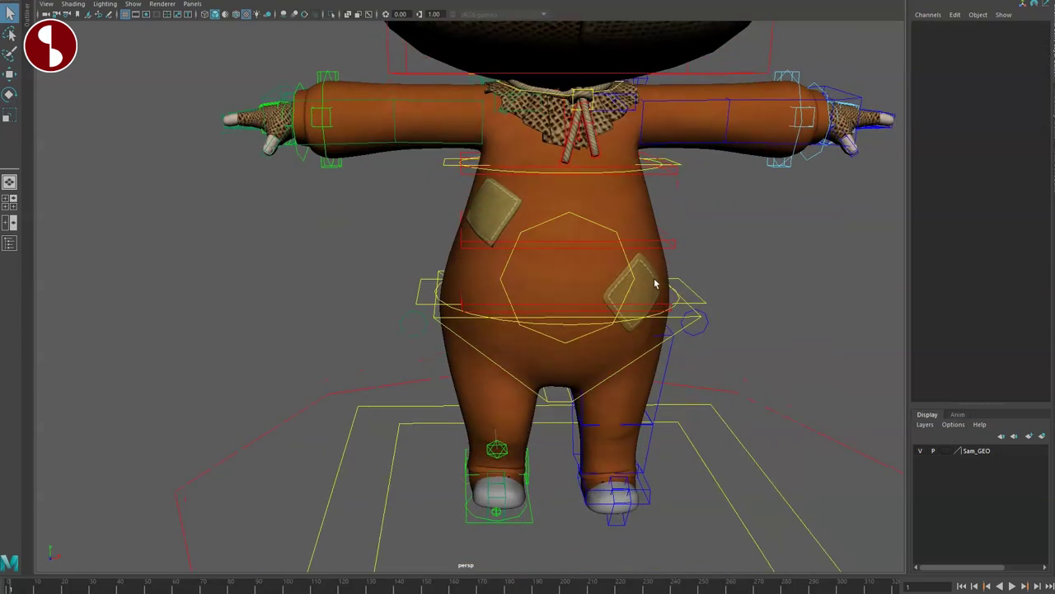
left_click(485, 308)
key("e")
left_click_drag(519, 260, 526, 253)
key("w")
left_click_drag(556, 286, 573, 260)
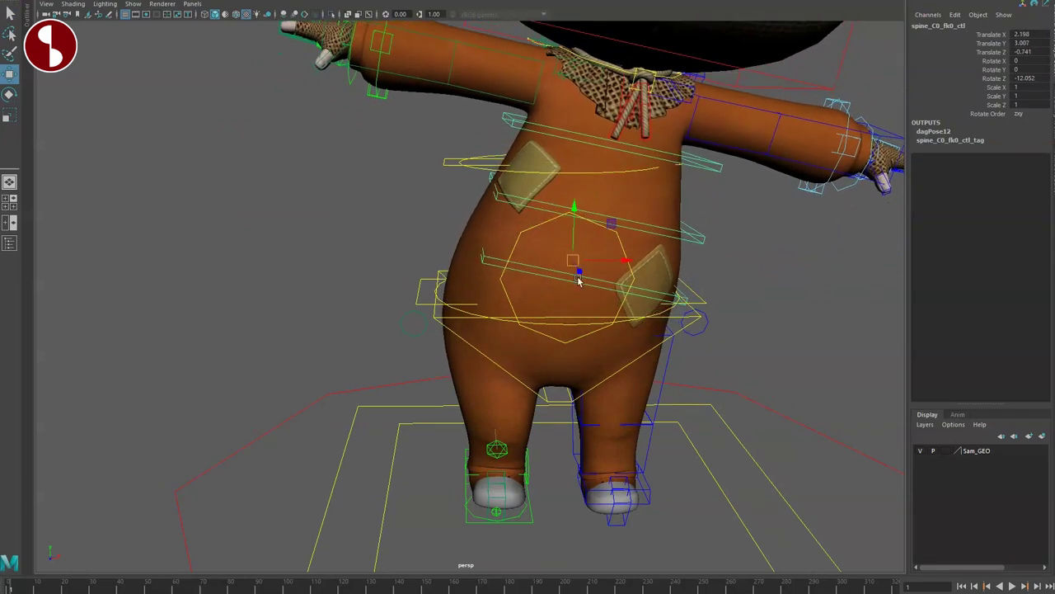
key("ctrl+z")
key("ctrl+z")
key("ctrl+z")
Try rotating the middle and upper spine FK controls one at a time, and undo each rotation
key("q")
left_click(473, 250)
left_click_drag(502, 209, 499, 218)
key("ctrl+z")
left_click(517, 170)
mouse_move(521, 126)
left_mouse_down()
mouse_move(516, 142)
mouse_move(523, 122)
left_mouse_up()
key("ctrl+z")
Test moving and rotating the chest control at the top of the spine, and undo the changes
key("q")
right_click_drag(526, 207, 619, 263, "alt")
middle_click_drag(618, 264, 591, 354, "alt")
left_click_drag(591, 353, 580, 355, "alt")
right_click_drag(580, 356, 573, 355, "alt")
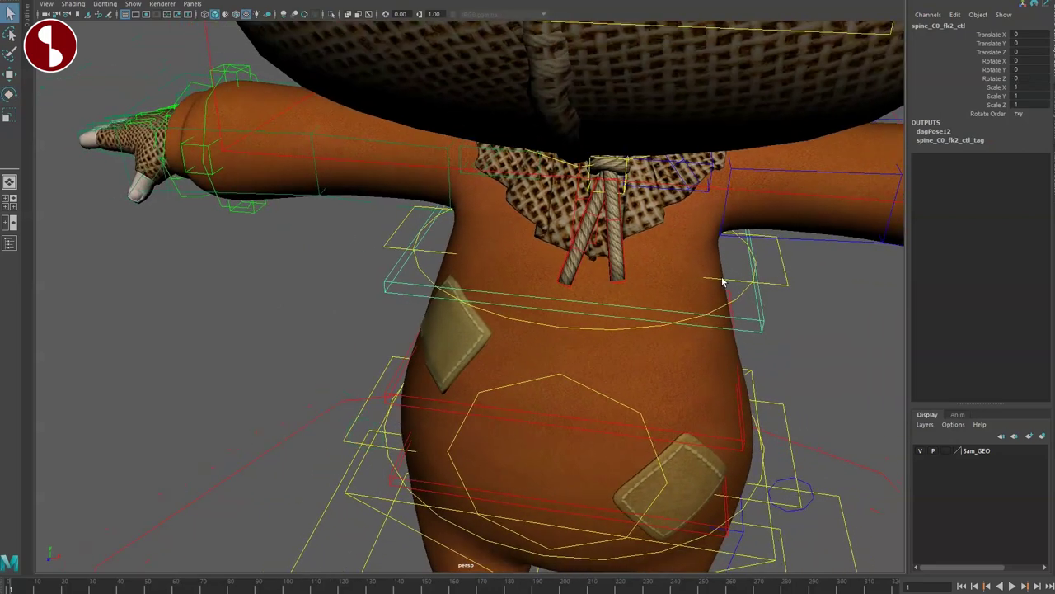
left_click(744, 293)
right_click_drag(742, 330, 594, 309, "alt")
left_click_drag(594, 309, 633, 292, "alt")
middle_click_drag(633, 292, 672, 356, "alt")
key("w")
left_click_drag(588, 271, 632, 299)
key("e")
right_click_drag(632, 298, 554, 298, "alt")
left_click_drag(554, 298, 519, 316, "alt")
key("w")
key("ctrl+z")
key("ctrl+z")
key("ctrl+z")
key("ctrl+z")
Try moving the upper spine IK control diagonally upward, and undo the move
key("q")
right_click_drag(518, 316, 619, 368, "alt")
left_click_drag(618, 339, 599, 325, "alt")
right_click_drag(600, 325, 620, 330, "alt")
left_click(573, 267)
key("w")
left_click_drag(572, 263, 595, 234)
key("ctrl+z")
key("q")
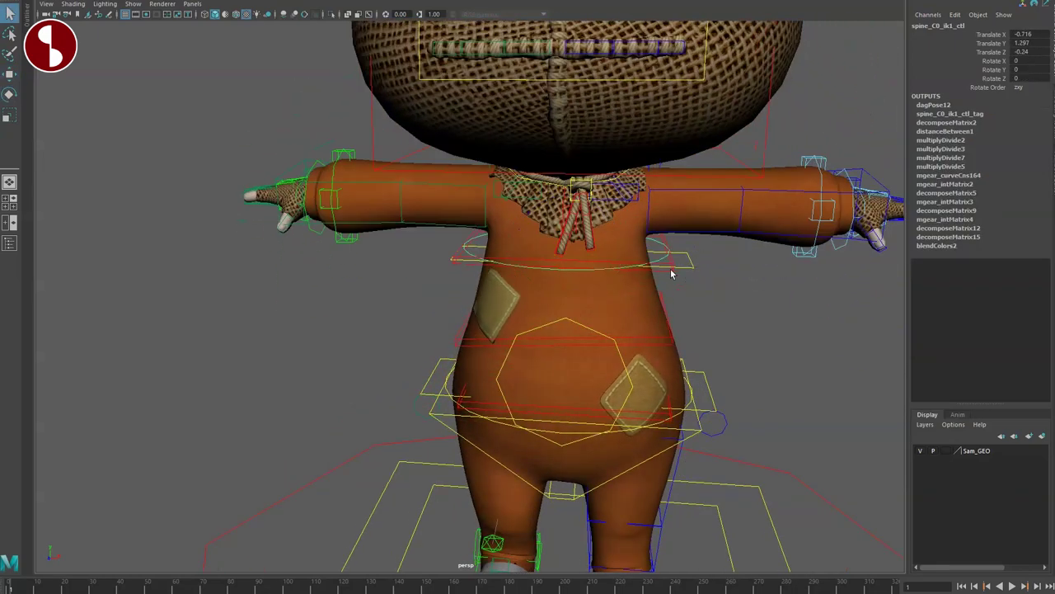
Try moving the spine position control sideways, and undo the move
left_click(672, 268)
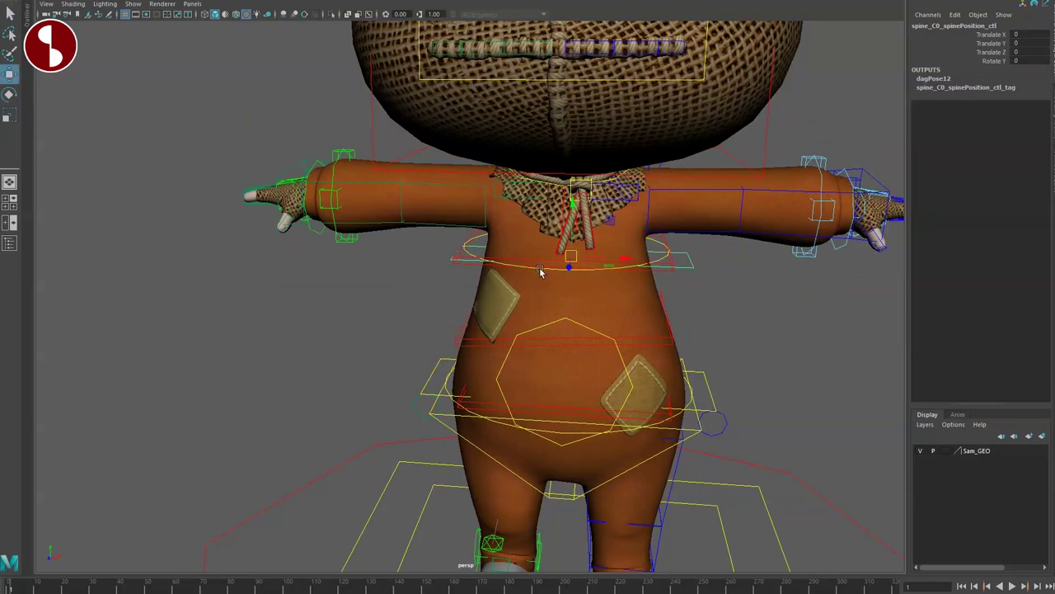
left_click_drag(573, 258, 627, 258)
key("ctrl+z")
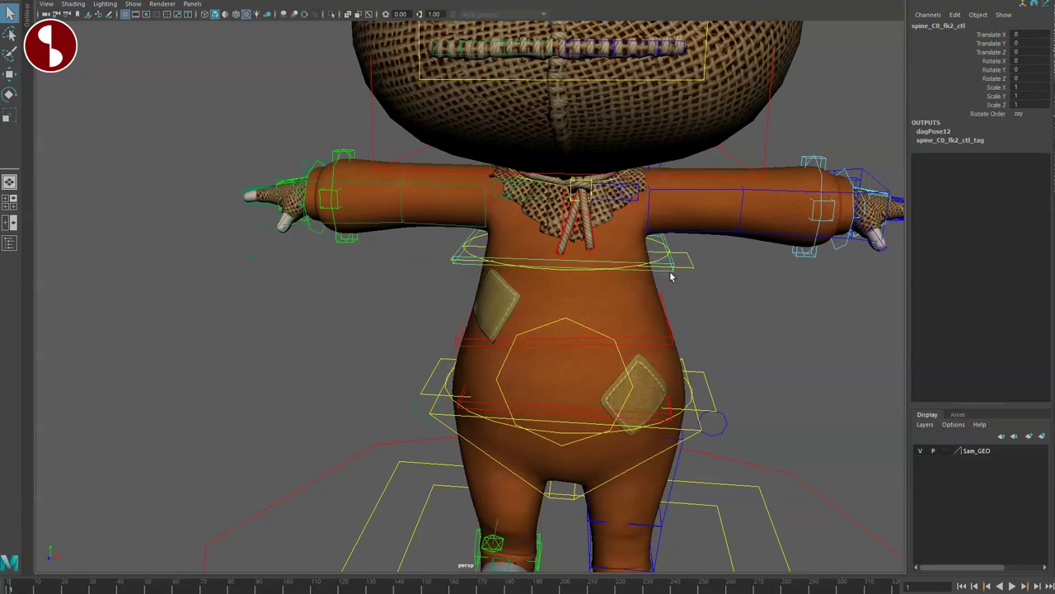
Try combining a -20.53 degree Z rotation of the upper spine FK control with moves of the other chest controls, and undo everything
left_click_drag(602, 218, 547, 257)
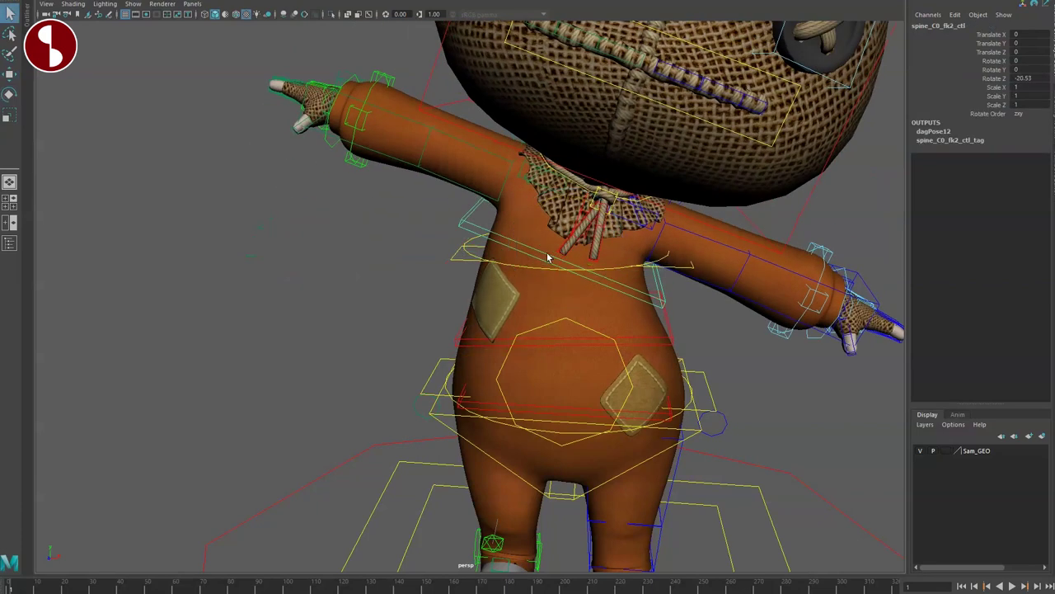
left_click(473, 244)
left_click_drag(578, 203, 548, 248)
left_click(460, 254)
key("w")
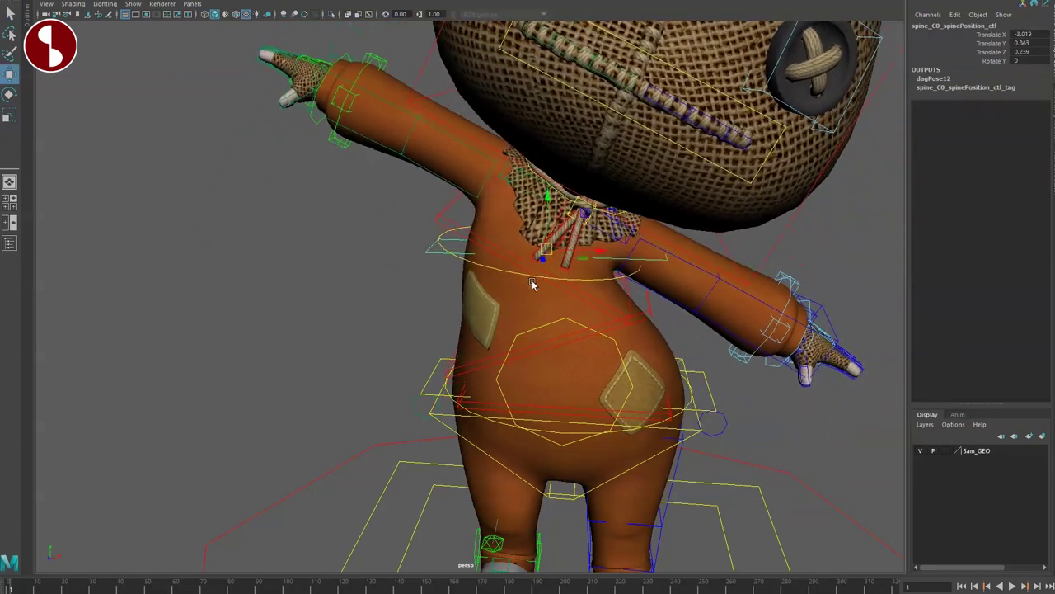
key("ctrl+z")
key("ctrl+z")
key("ctrl+z")
key("ctrl+z")
key("shift+z")
key("shift+z")
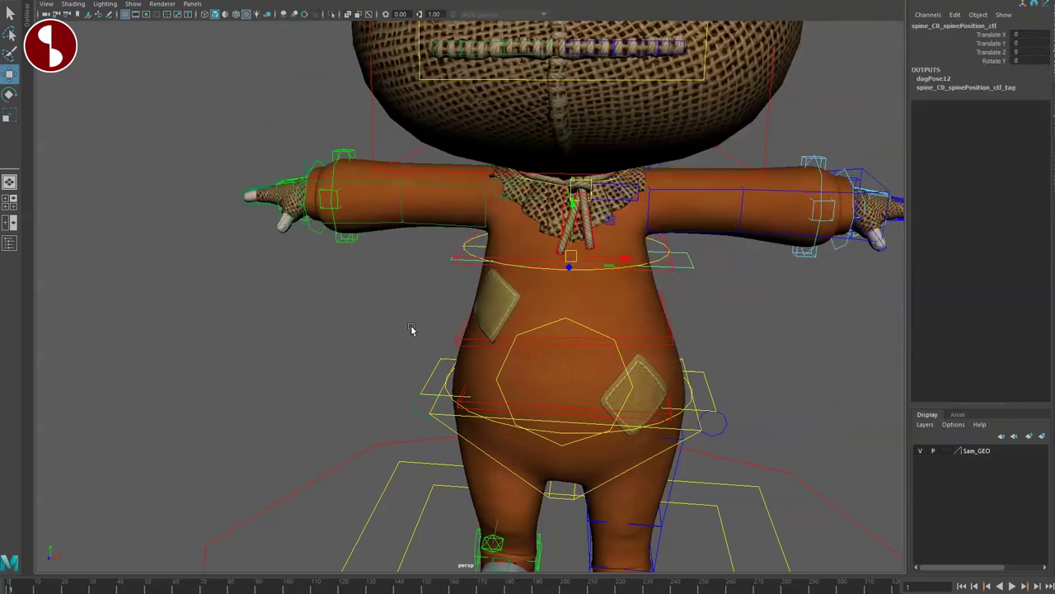
Test the lower back-pocket control, and pull the upper one about 4.3 units on Translate X and -7.1 units on Translate Z
left_click_drag(490, 354, 598, 348, "alt")
right_click_drag(599, 348, 659, 429, "alt")
left_click_drag(659, 429, 586, 326, "alt")
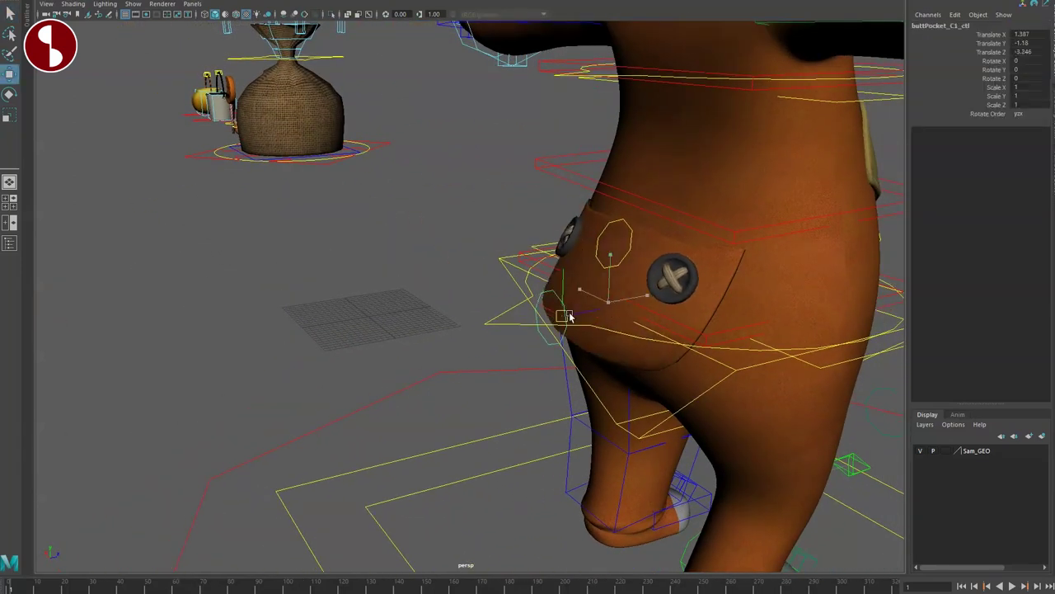
left_click_drag(504, 225, 514, 219)
left_click_drag(514, 219, 202, 248, "alt")
left_click_drag(387, 285, 497, 209, "alt")
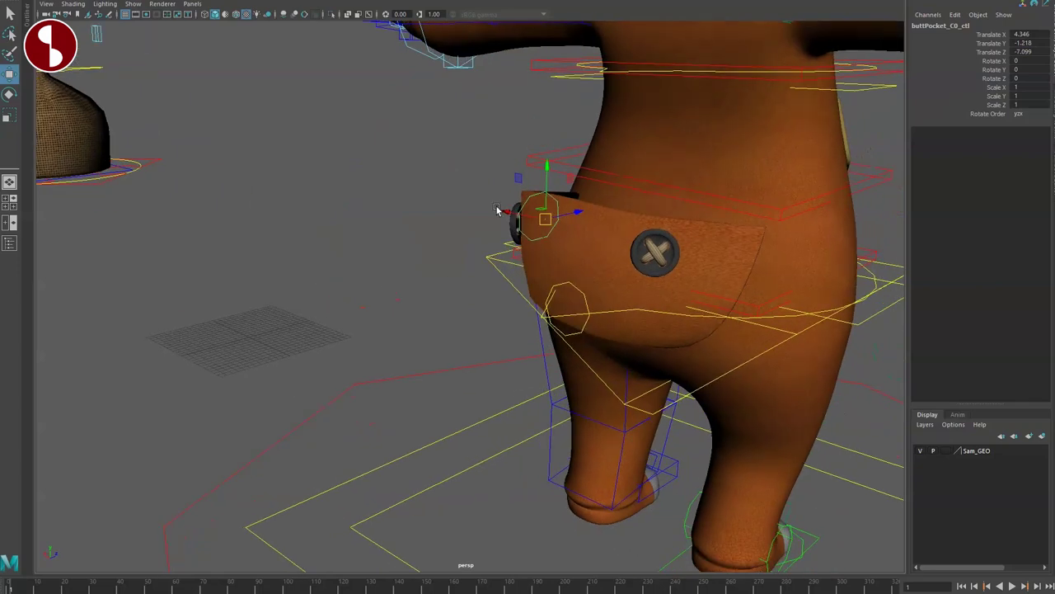
Try moving the neck rope knot control diagonally downward, and undo the changes
left_click(690, 313)
left_click_drag(724, 295, 560, 285, "alt")
middle_click_drag(560, 285, 530, 371, "alt")
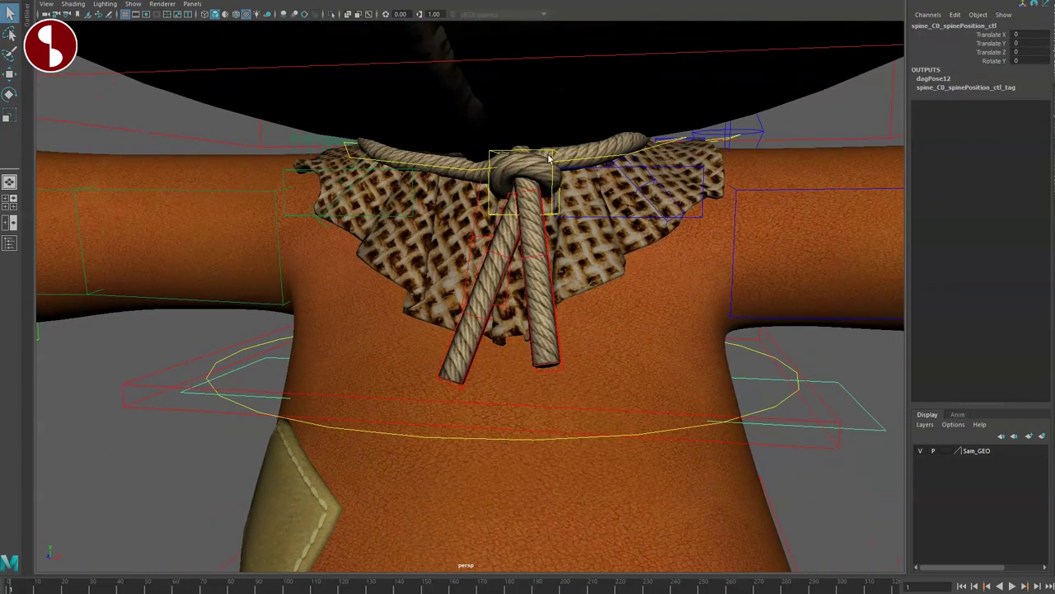
left_click(534, 175)
left_click_drag(532, 181, 482, 263)
key("e")
key("ctrl+z")
key("ctrl+z")
key("ctrl+z")
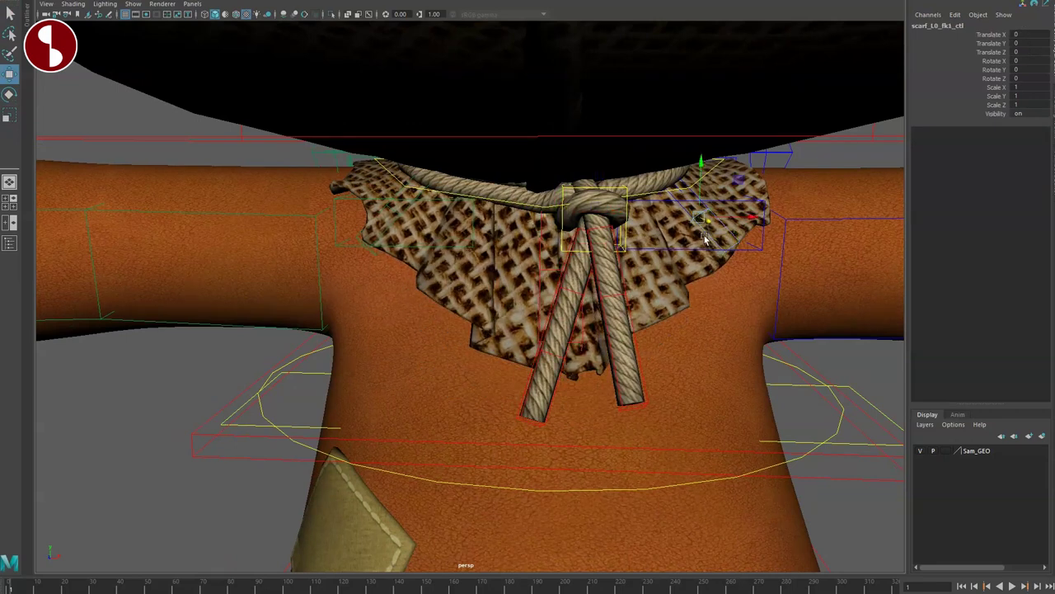
Try moving and rotating the left scarf control, and undo the changes
left_click_drag(728, 227, 727, 216)
key("e")
key("ctrl+z")
key("ctrl+z")
key("ctrl+z")
Try rotating the right scarf control, and undo the rotation
mouse_move(507, 314)
left_mouse_down("alt")
mouse_move(525, 308)
mouse_move(507, 316)
left_mouse_up("alt")
left_click(329, 242)
scroll(331, 245, "down", 5)
middle_click_drag(388, 231, 490, 266, "alt")
left_click_drag(490, 266, 521, 289, "alt")
key("e")
key("ctrl+z")
key("q")
left_click_drag(547, 329, 639, 346, "alt")
right_click_drag(639, 347, 652, 376, "alt")
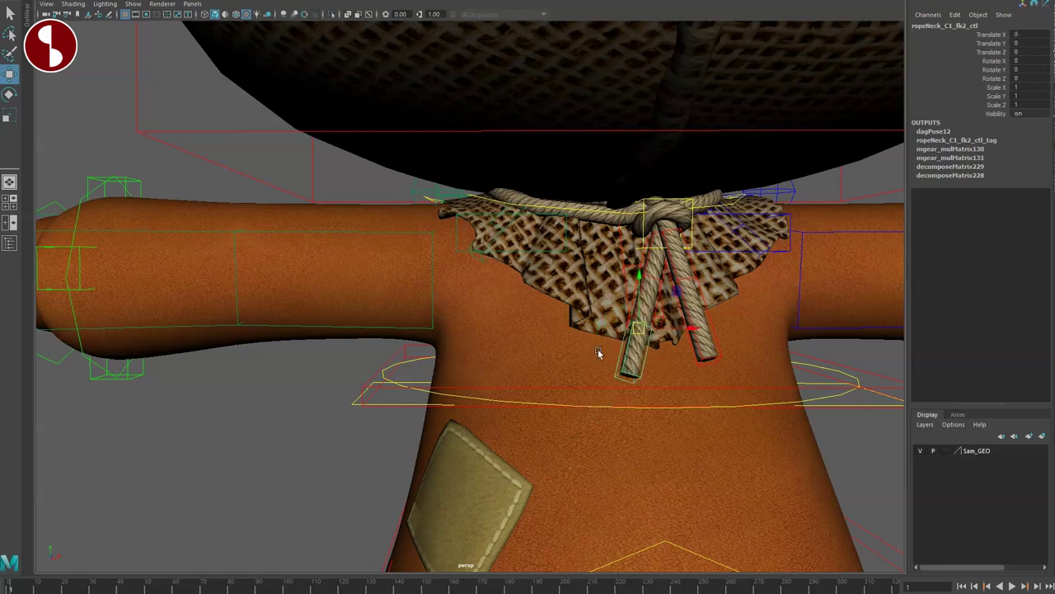
Try dragging the right shoulder control toward the neck, and undo the changes
key("q")
left_click_drag(320, 412, 369, 399, "alt")
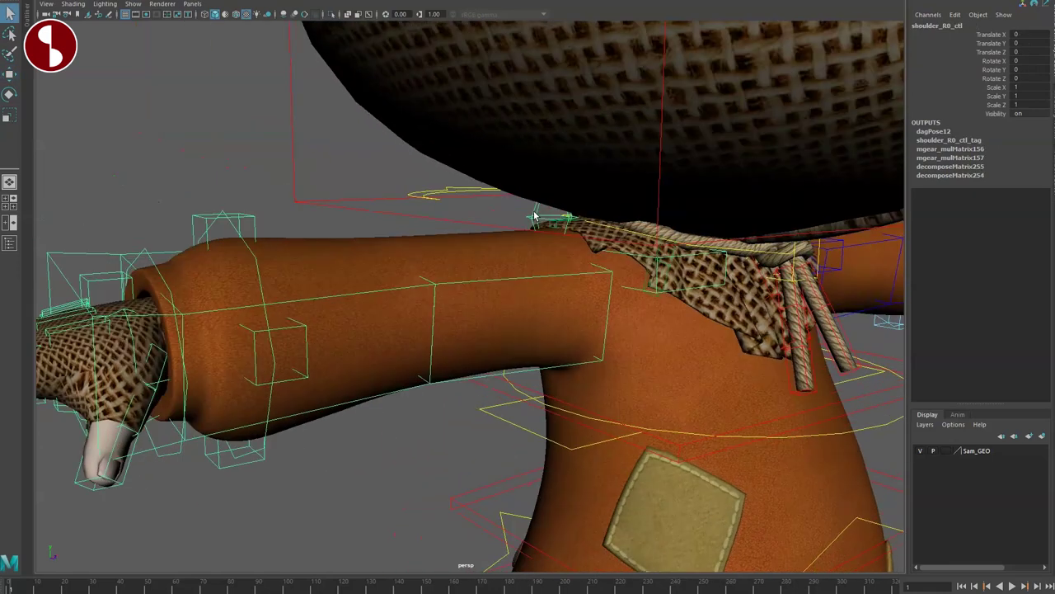
left_click_drag(563, 310, 575, 338, "alt")
right_click_drag(575, 338, 566, 327, "alt")
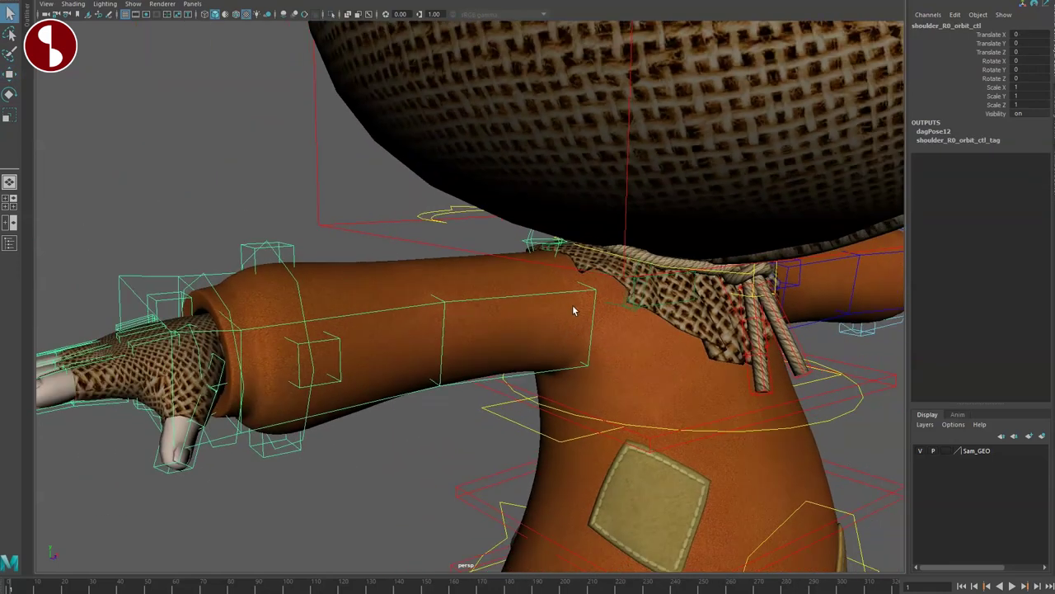
left_click_drag(564, 270, 669, 252)
key("ctrl+z")
key("ctrl+z")
key("ctrl+z")
key("ctrl+z")
Try rotating the right shoulder orbit control, and undo the rotation
left_click(529, 250)
left_click_drag(544, 307, 566, 284)
key("ctrl+z")
key("ctrl+z")
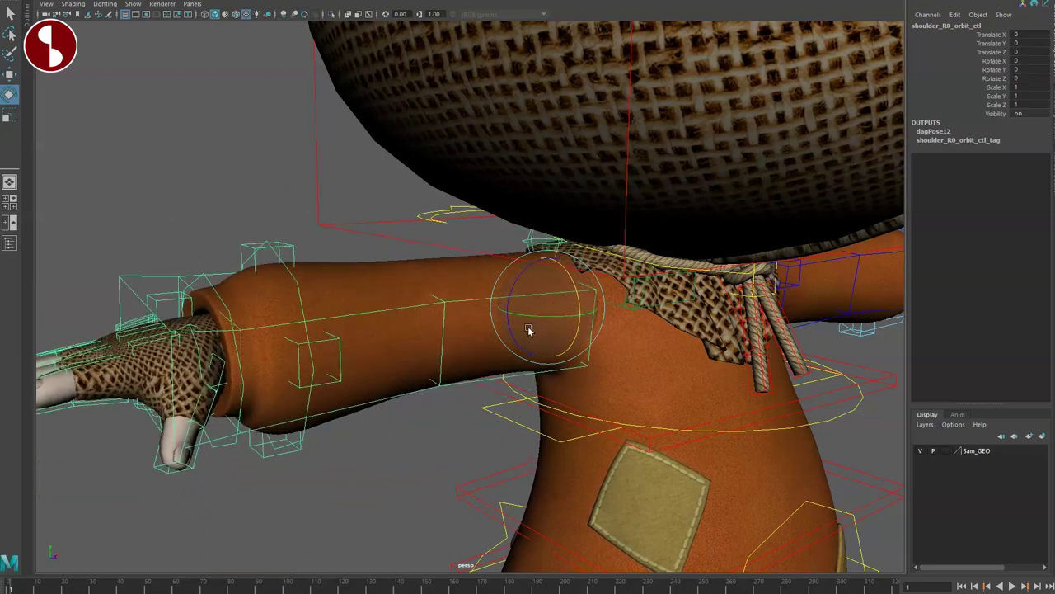
Switch the right arm to IK through its settings control on the figure above the head
middle_click_drag(455, 346, 587, 363, "alt")
right_click_drag(587, 362, 492, 292, "alt")
left_click_drag(492, 292, 523, 372, "alt")
right_click_drag(523, 372, 463, 198, "alt")
middle_click_drag(463, 198, 443, 346, "alt")
left_click(521, 208)
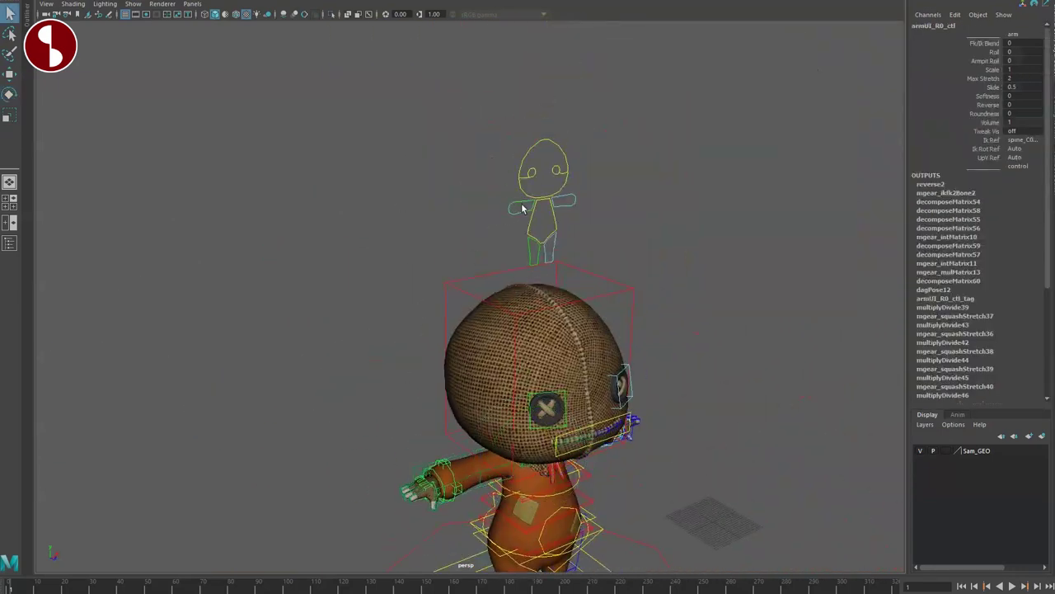
middle_click_drag(584, 330, 600, 198, "alt")
right_click_drag(601, 198, 639, 317, "alt")
left_click_drag(639, 318, 520, 283, "alt")
right_click_drag(520, 283, 594, 342, "alt")
Lower the right hand IK control to Translate X 2.746, Y -4.786 and Z 0.025
left_click(295, 206)
key("w")
left_click_drag(371, 281, 327, 357)
left_click_drag(327, 357, 431, 410, "alt")
right_click_drag(431, 409, 418, 332, "alt")
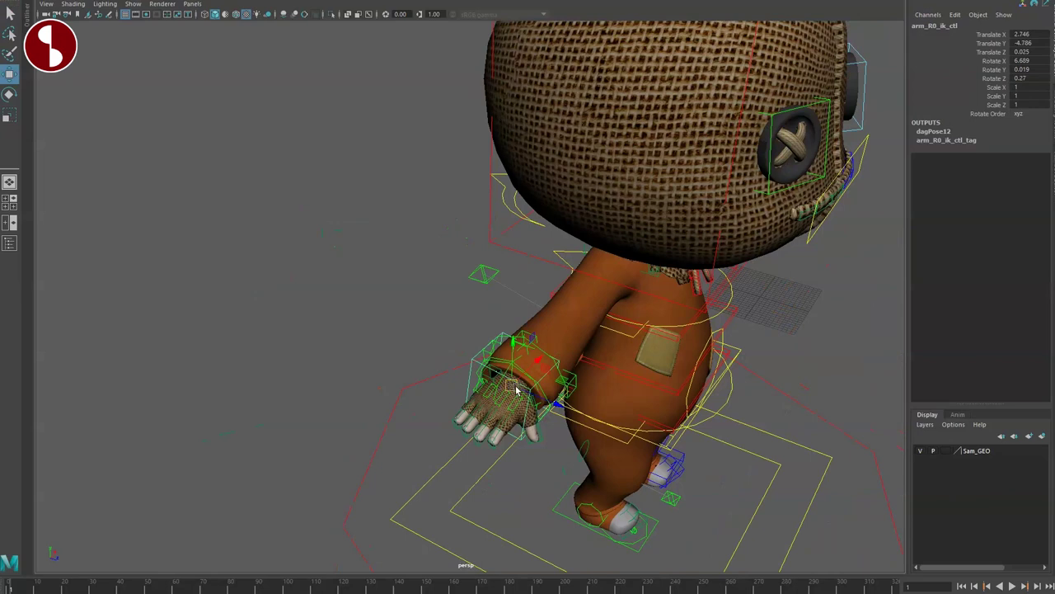
Try moving the right hand IK control to Translate X -1.31, Y -9.304 and Z 0.261, and undo the move
left_click_drag(448, 458, 504, 450)
left_click_drag(507, 450, 384, 390, "alt")
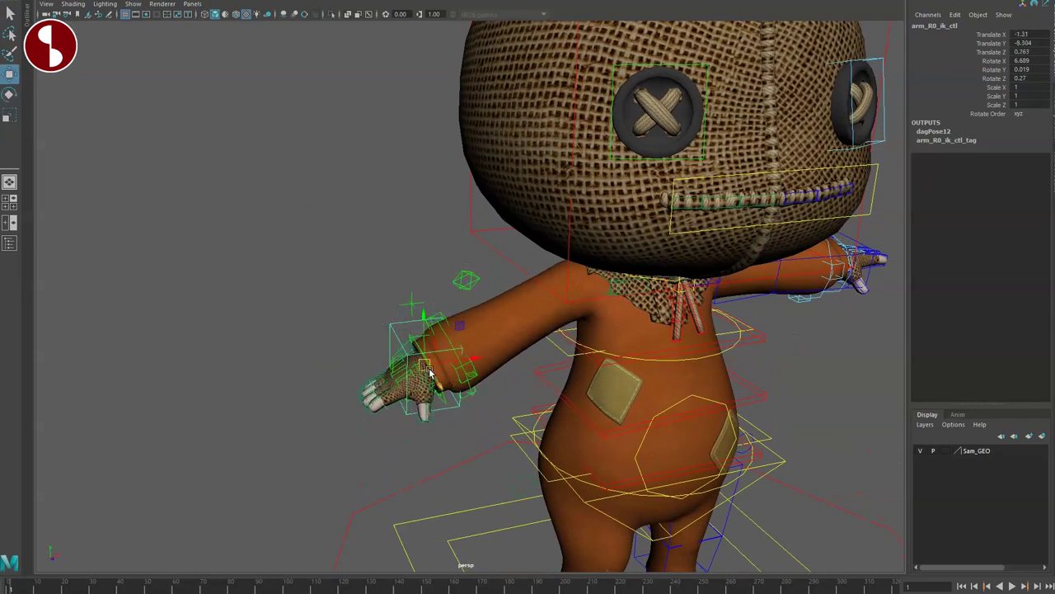
left_click_drag(519, 394, 552, 401, "alt")
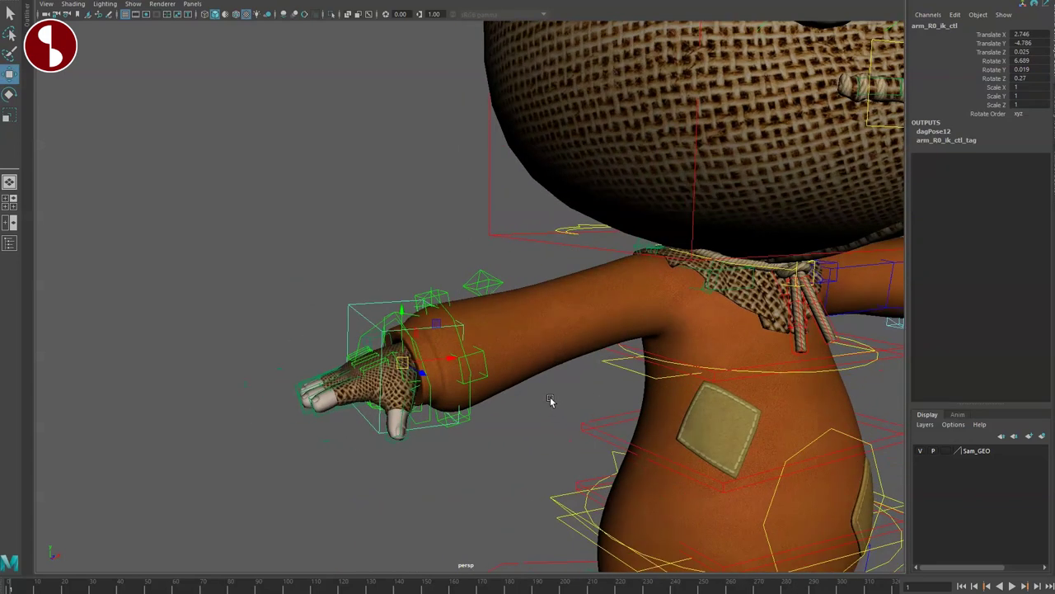
right_click_drag(552, 400, 572, 407, "alt")
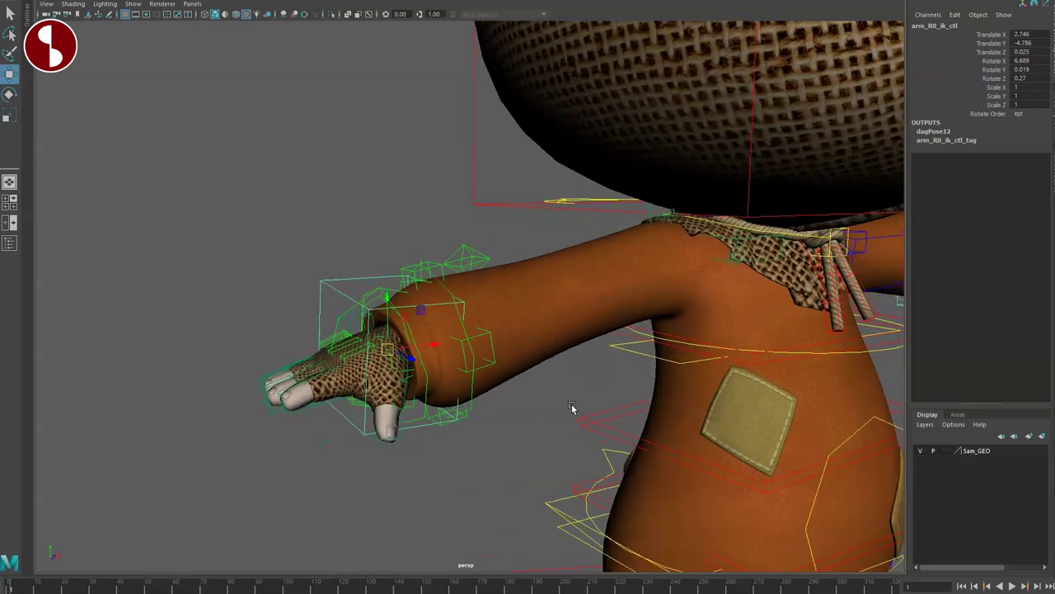
Try rotating the right shoulder orbit control with the arm in IK, and undo the rotation
left_click_drag(604, 304, 608, 331, "alt")
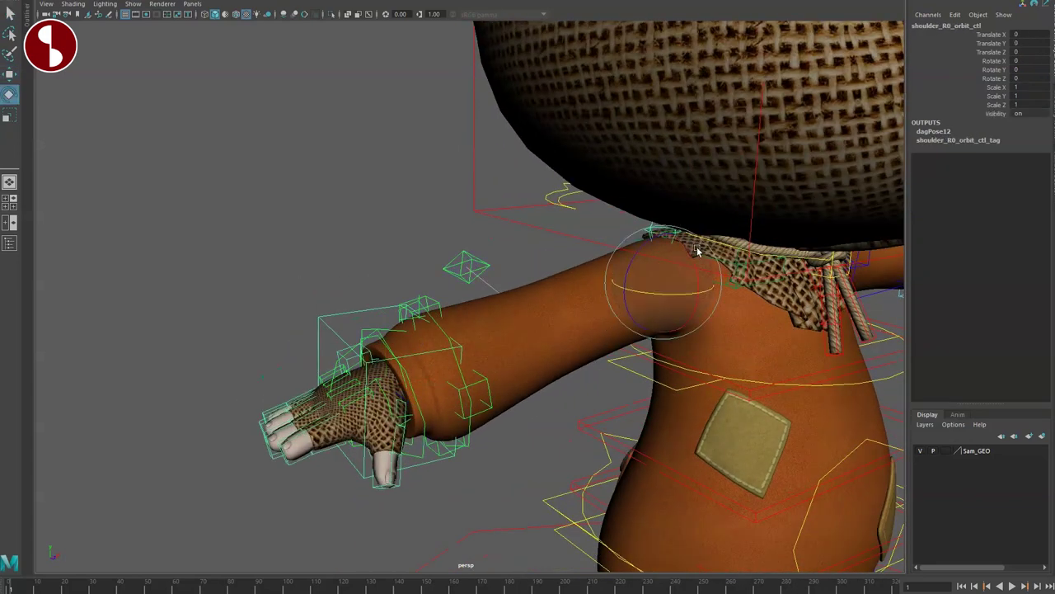
left_click_drag(664, 282, 599, 309)
key("ctrl+z")
key("ctrl+z")
key("q")
left_click_drag(534, 365, 401, 396, "alt")
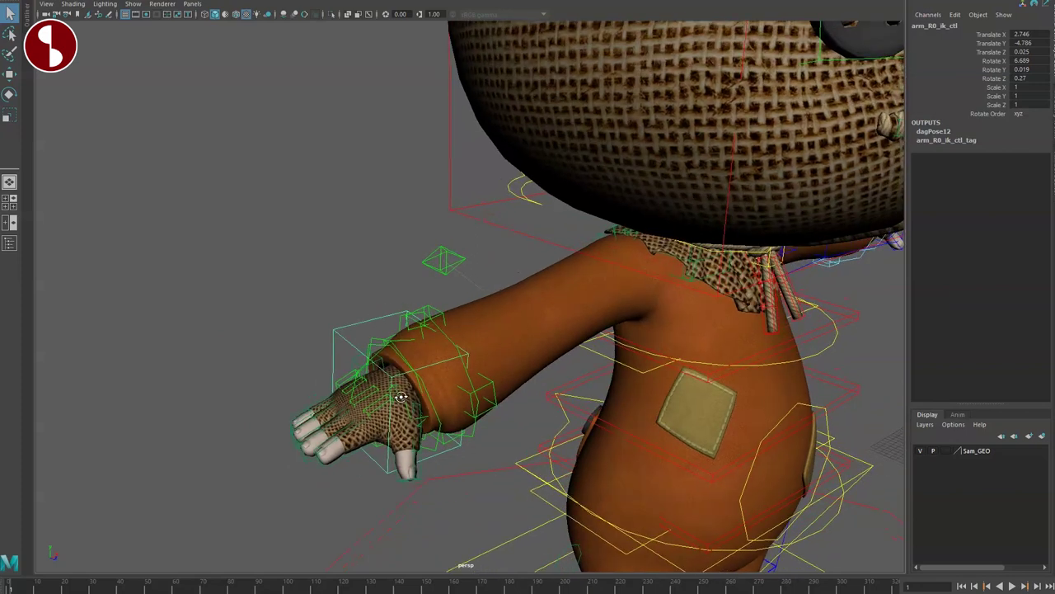
Bend the right elbow by moving the hand IK control to Translate X -5.05, Y -1.579 and Z 3.138
left_click_drag(423, 432, 519, 309, "alt")
left_click_drag(441, 312, 552, 310)
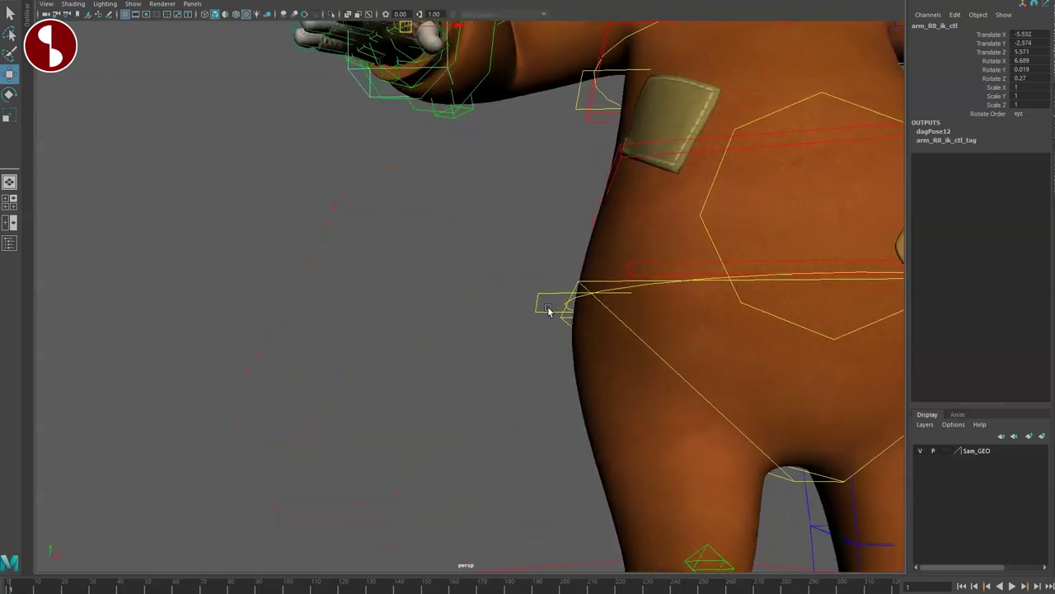
middle_click_drag(552, 311, 575, 405, "alt")
right_click_drag(574, 405, 547, 341, "alt")
left_click_drag(546, 342, 527, 227, "alt")
left_click_drag(569, 285, 480, 294, "alt")
right_click_drag(481, 294, 523, 349, "alt")
left_click_drag(523, 349, 556, 362, "alt")
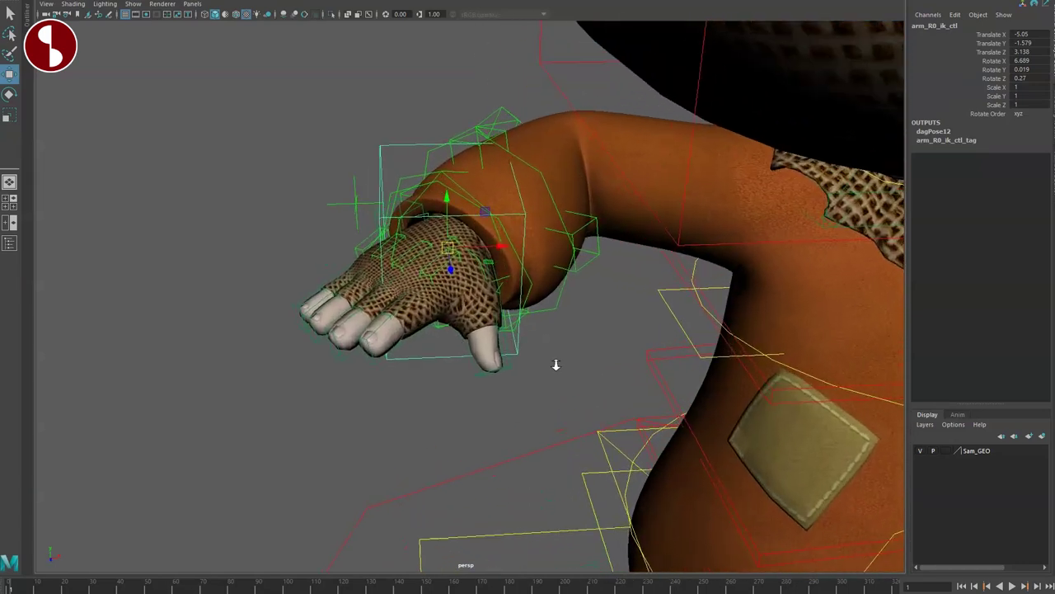
Try rotating the right wrist's IK rotation control to -35.464 degrees on Z, and undo the rotation
key("q")
left_click(358, 156)
left_click(380, 178)
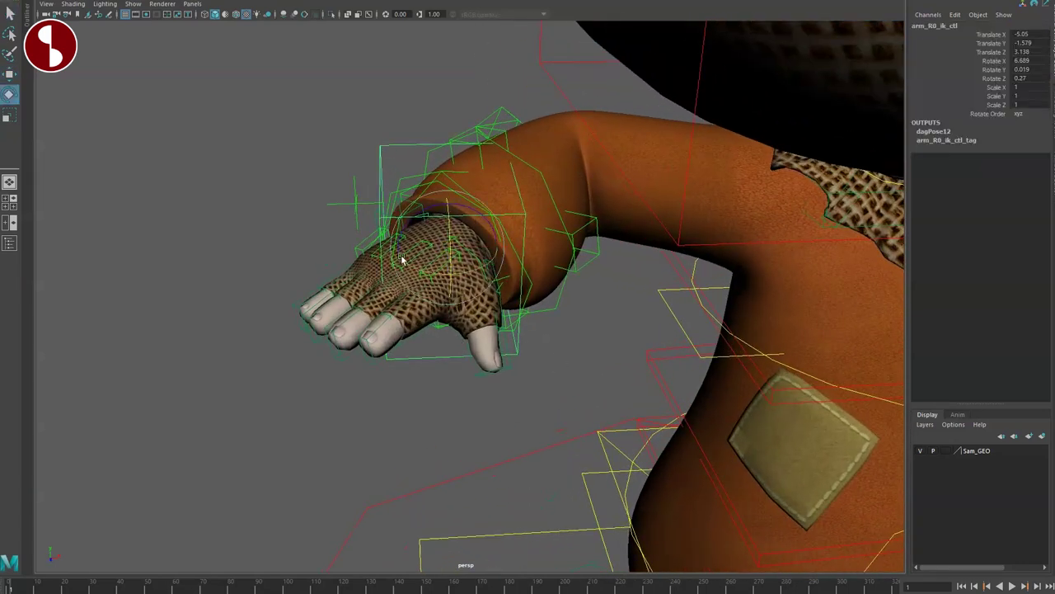
left_click(405, 184)
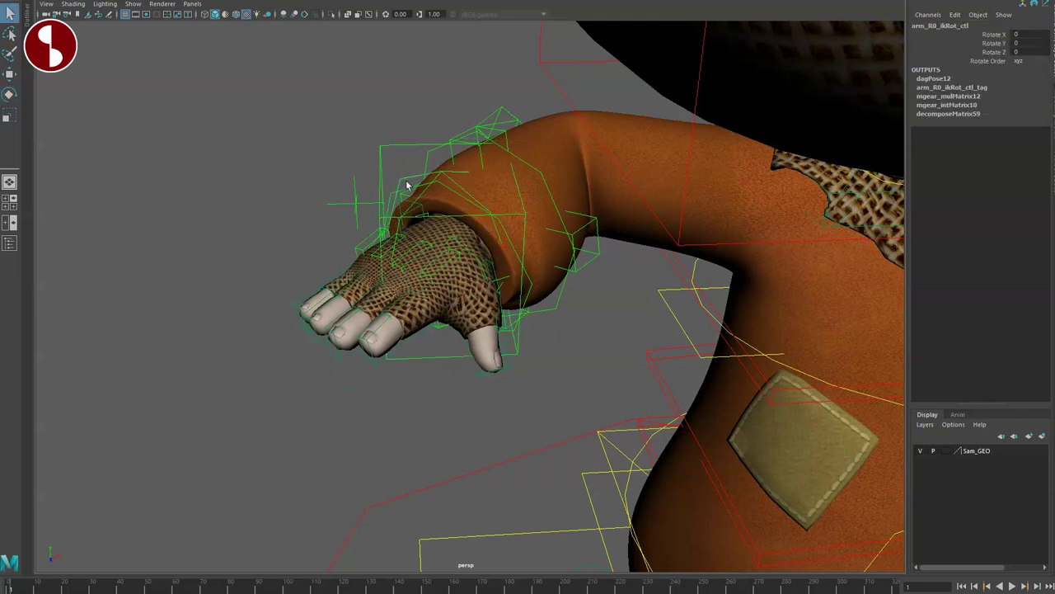
left_click_drag(408, 186, 431, 274, "alt")
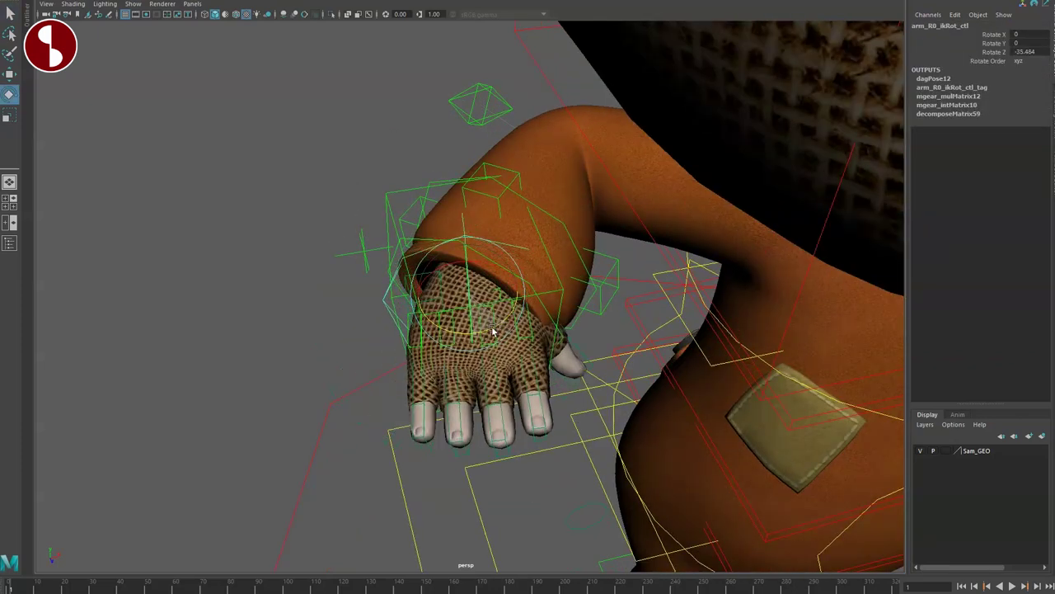
left_click_drag(488, 331, 488, 329)
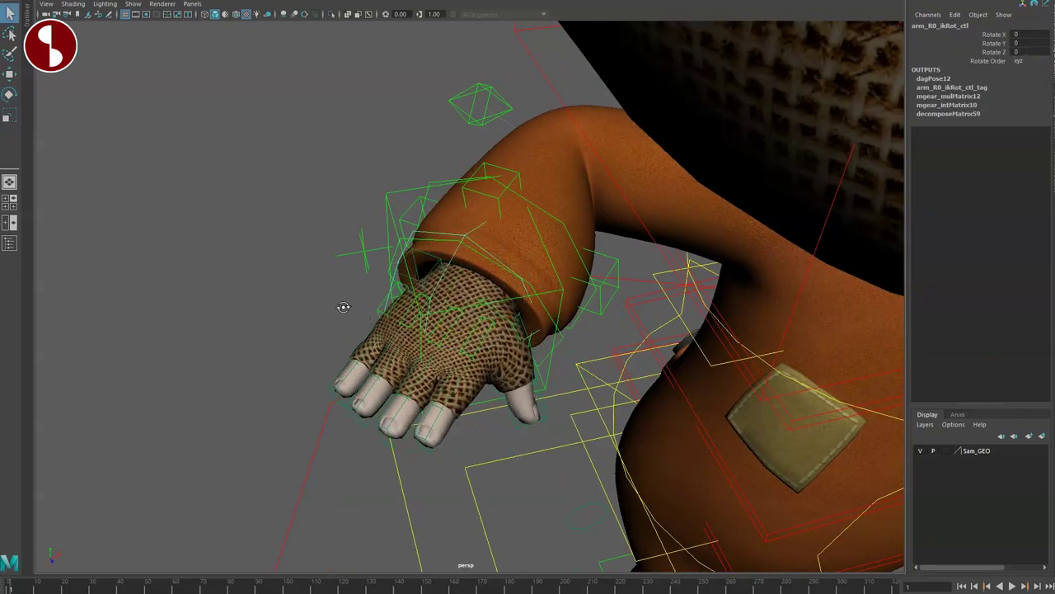
Try moving the individual cuff controls around the right sleeve, and undo the moves
left_click_drag(343, 307, 354, 300, "alt")
scroll(520, 299, "up", 1)
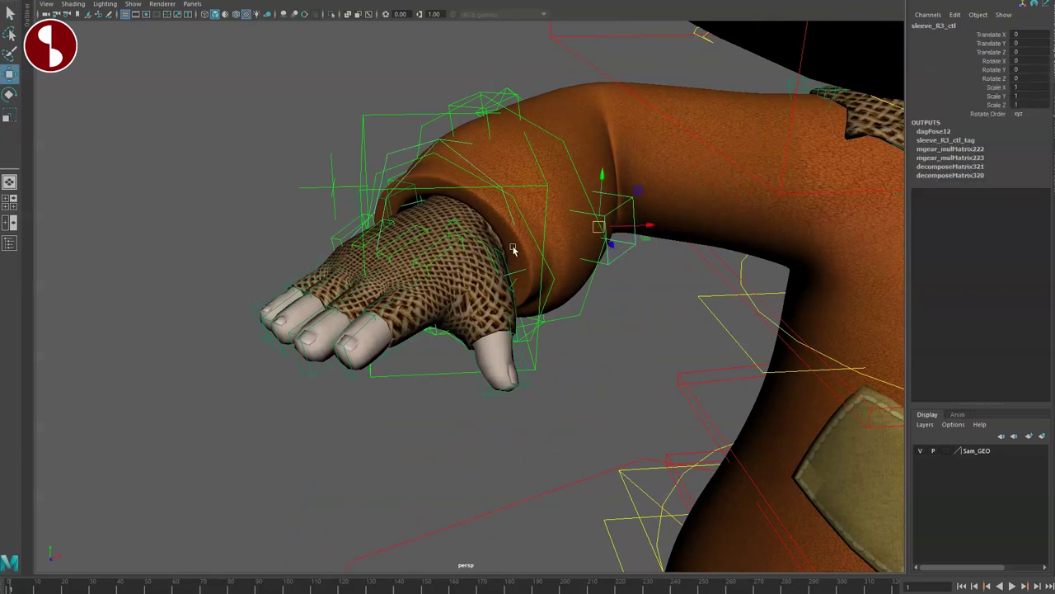
left_click_drag(602, 245, 693, 286)
key("ctrl+z")
left_click_drag(620, 306, 618, 411, "alt")
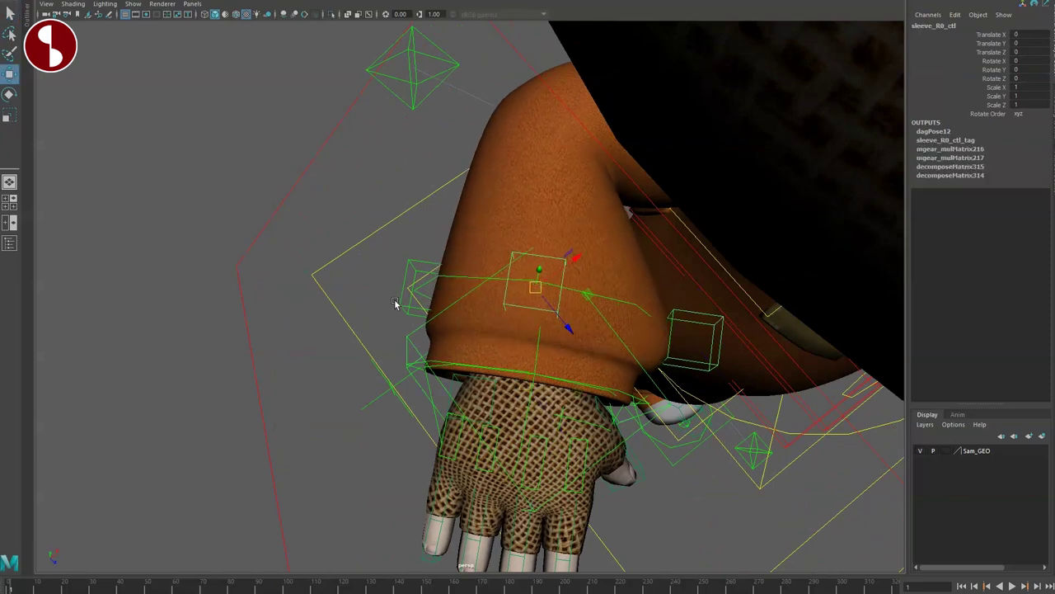
left_click_drag(411, 345, 404, 312, "alt")
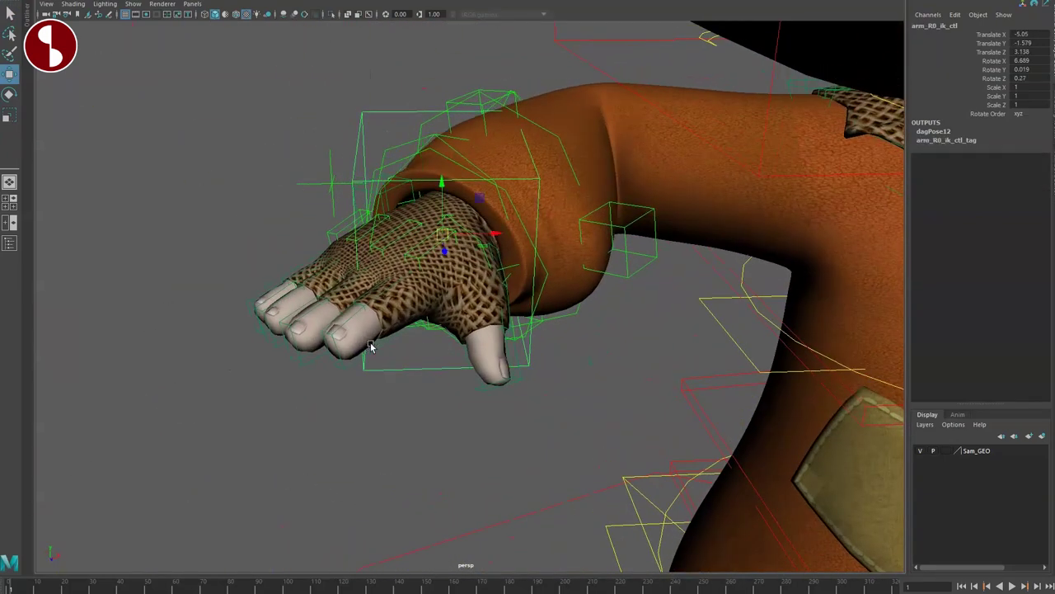
Undo the elbow-bending moves of the right hand IK control
key("ctrl+z")
key("ctrl+z")
key("ctrl+z")
key("ctrl+z")
key("ctrl+z")
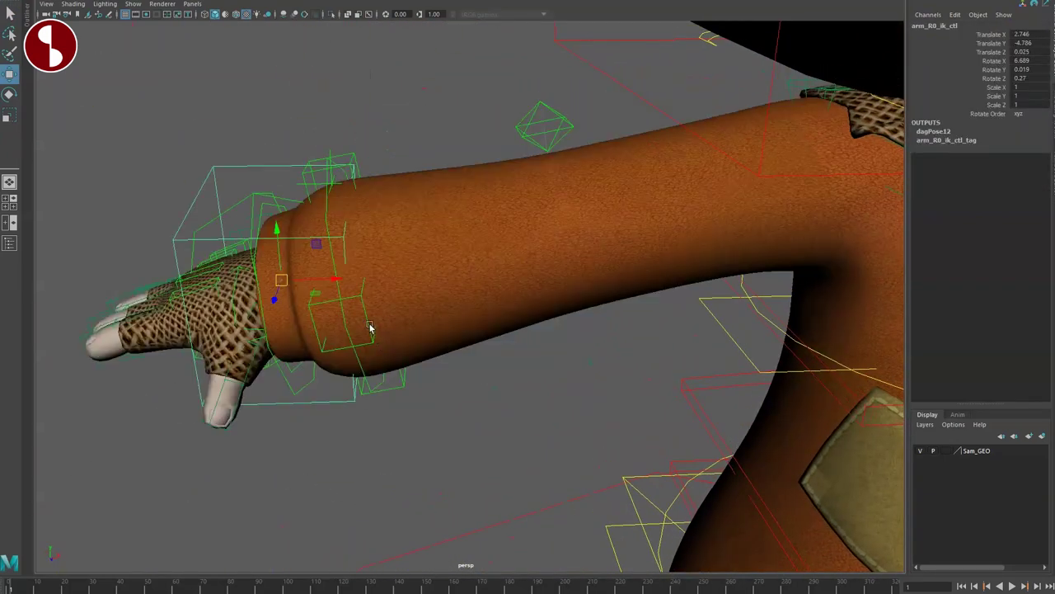
Select the right sleeve base control to examine how it drives the whole cuff
middle_click_drag(361, 298, 487, 267, "alt")
left_click_drag(486, 267, 509, 302, "alt")
key("q")
left_click(367, 194)
left_click_drag(441, 278, 525, 229, "alt")
left_click(550, 227)
Using wireframe display, try moving the right elbow mid control to Translate X 0.334, Y -0.937 and Z -1.492, check it shaded, and undo the move
key("4")
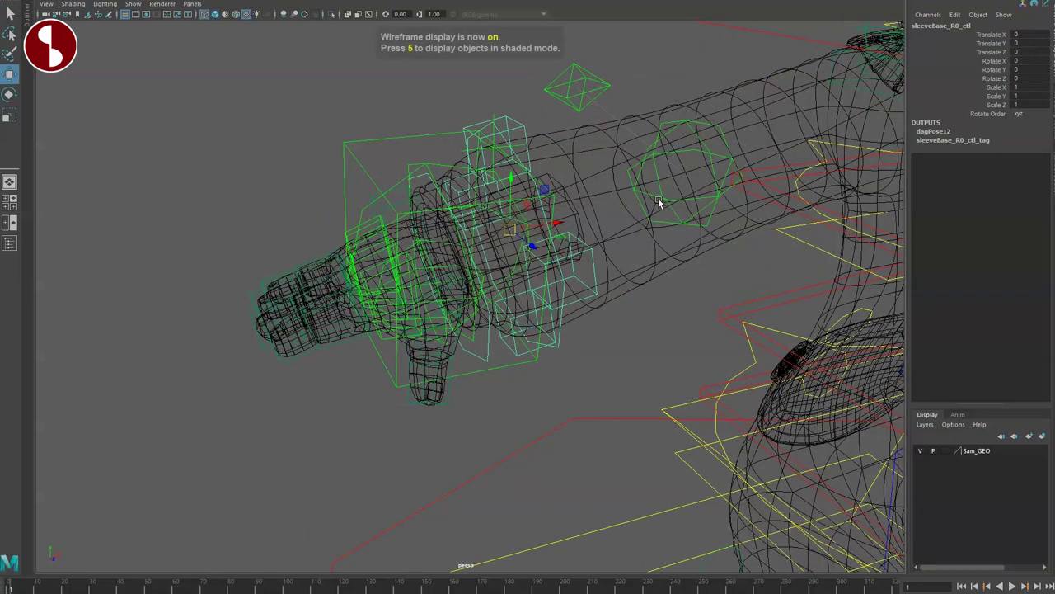
left_click_drag(682, 184, 680, 230)
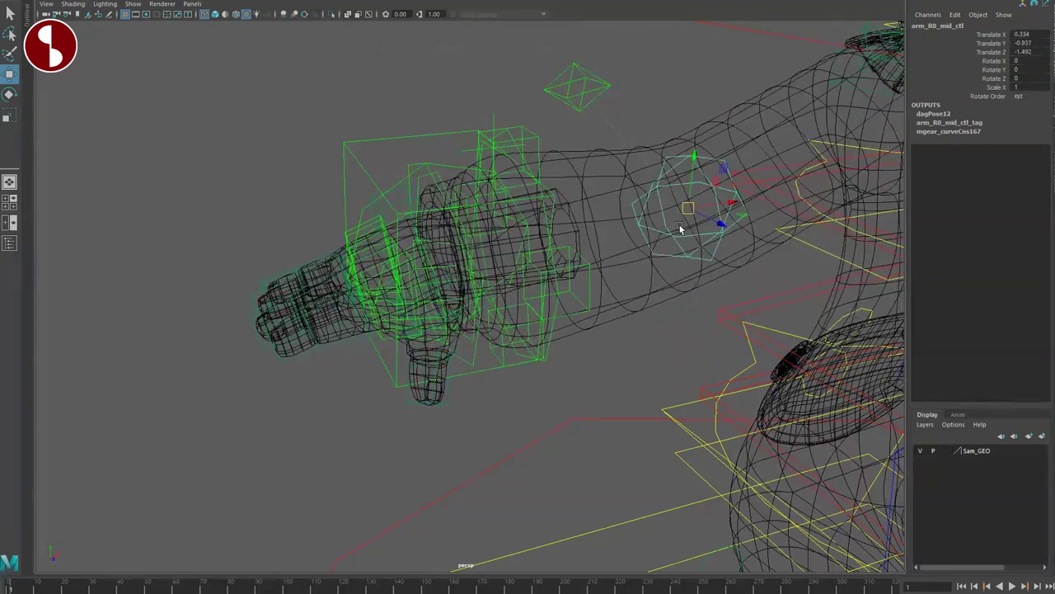
key("6")
key("7")
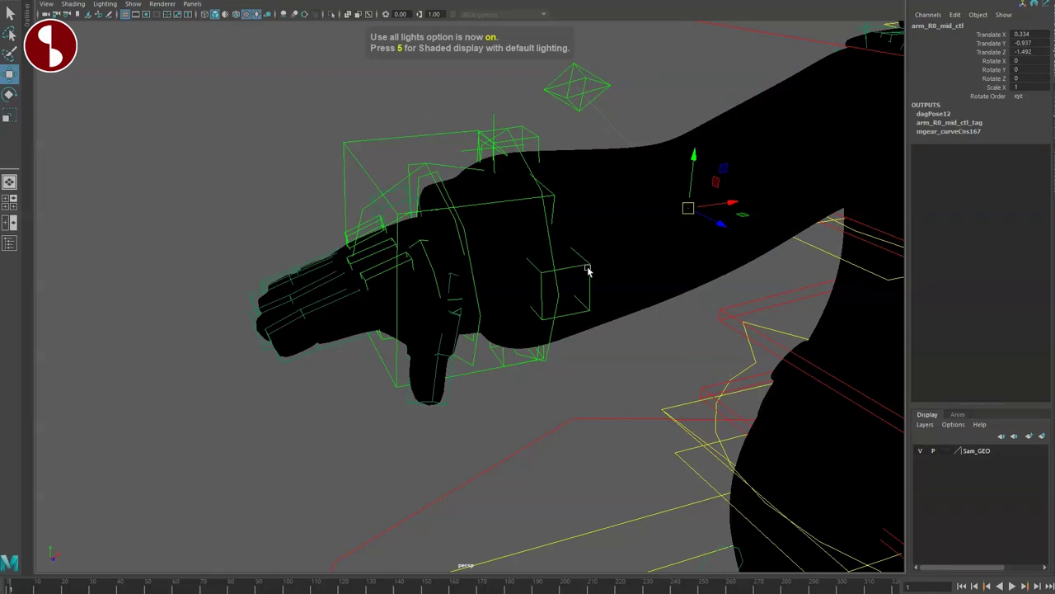
key("6")
mouse_move(574, 321)
left_mouse_down("alt")
mouse_move(666, 363)
mouse_move(577, 325)
left_mouse_up("alt")
right_click_drag(577, 326, 518, 294, "alt")
key("ctrl+z")
key("ctrl+z")
Enlarge the right elbow mid control's curve by scaling its control vertices so it extends outside the sleeve
key("4")
left_click_drag(577, 330, 557, 265, "alt")
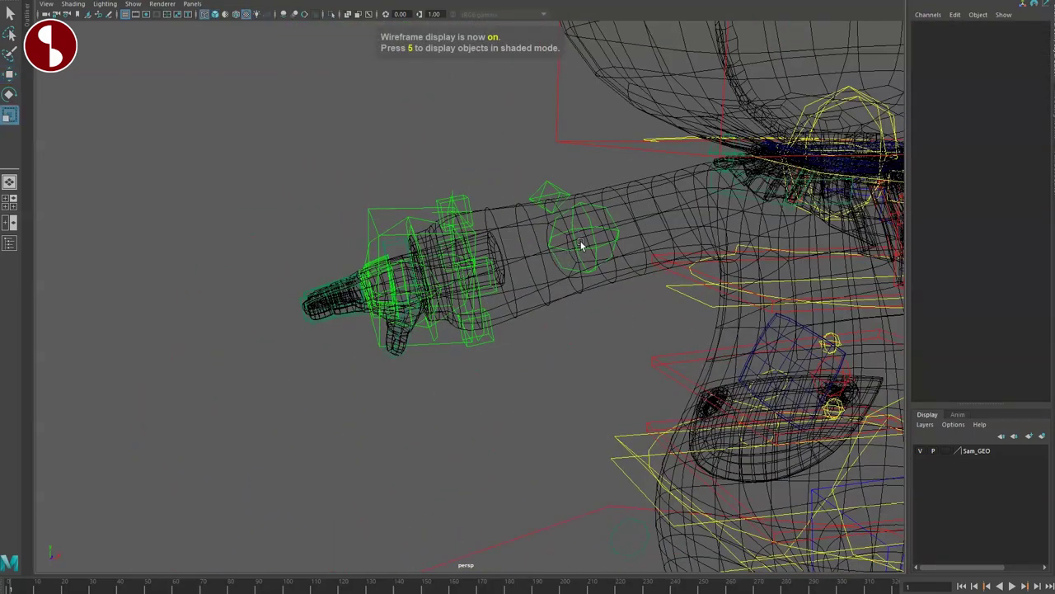
right_click_drag(591, 222, 544, 221)
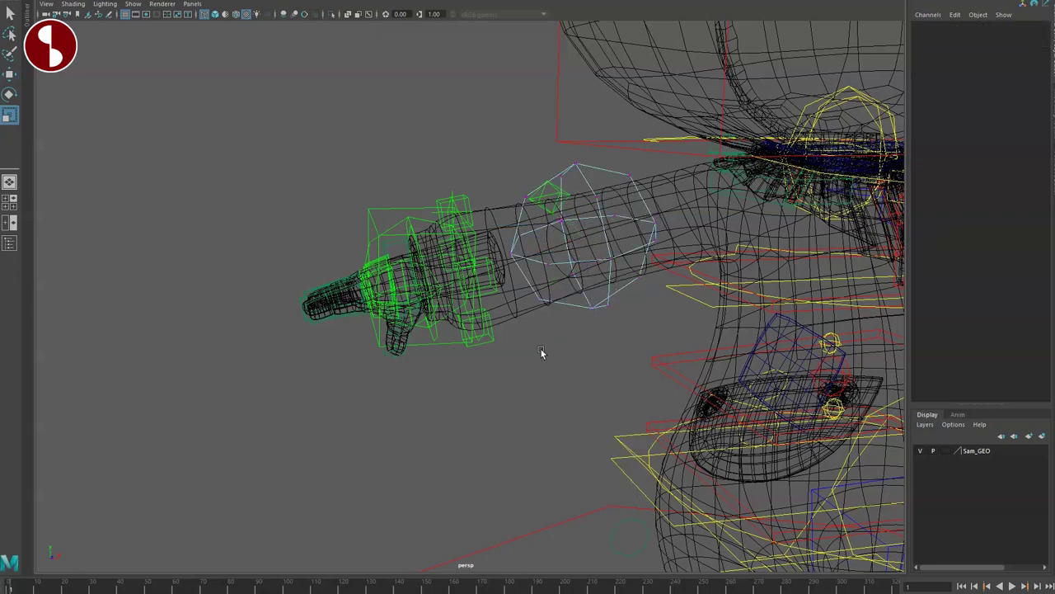
key("6")
mouse_move(525, 349)
left_mouse_down("alt")
mouse_move(549, 377)
mouse_move(476, 168)
left_mouse_up("alt")
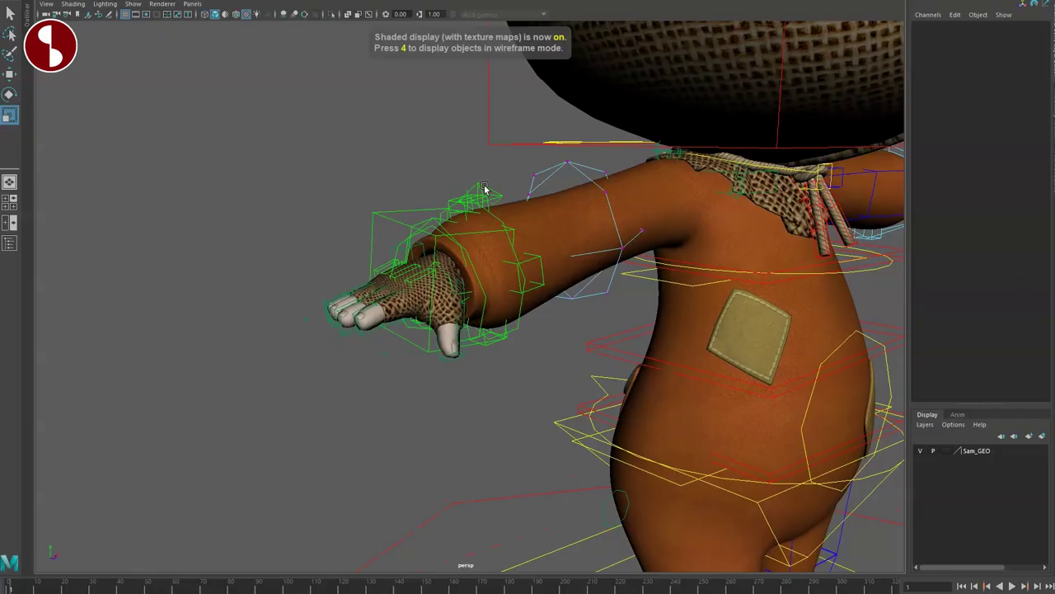
Examine the whole character in wireframe for controls hidden inside the body, arms and legs
left_click(472, 183)
left_click(456, 173)
key("4")
right_click_drag(685, 352, 491, 320, "alt")
left_click_drag(490, 320, 600, 322, "alt")
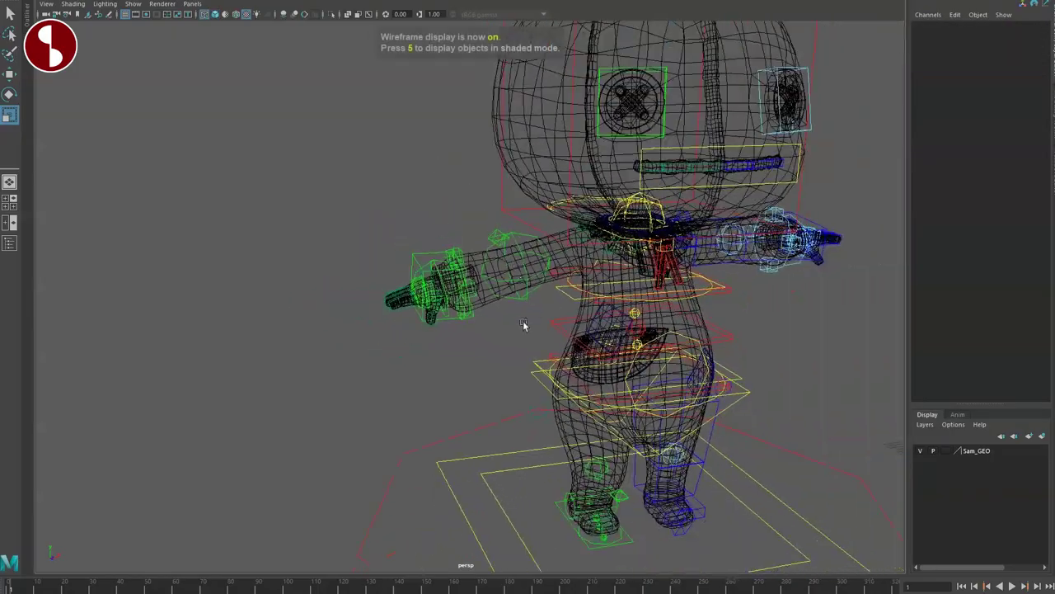
right_click_drag(600, 323, 730, 417, "alt")
left_click_drag(730, 417, 535, 308, "alt")
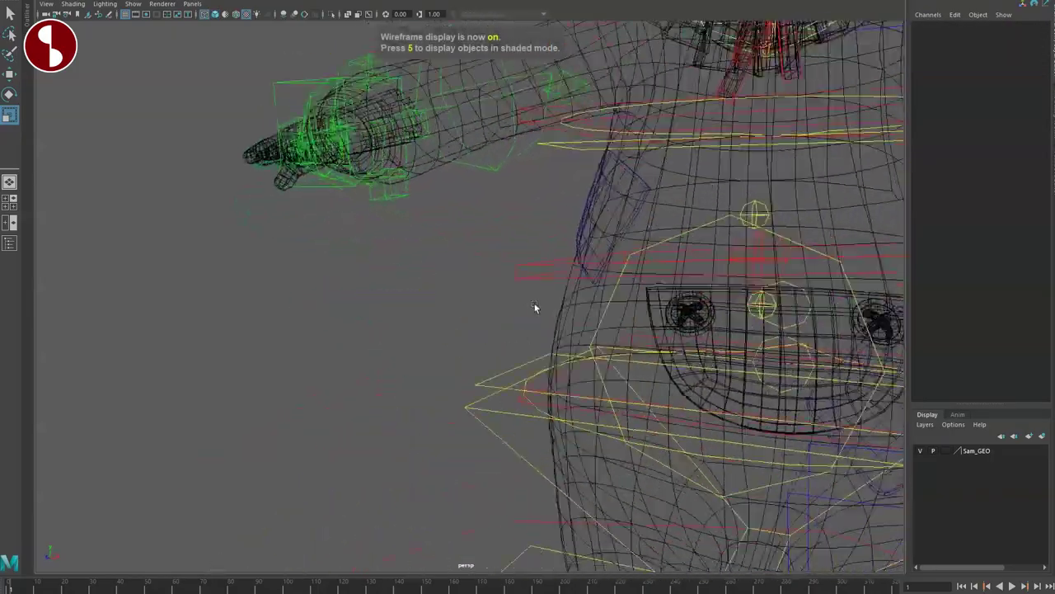
right_click_drag(535, 308, 414, 284, "alt")
left_click_drag(413, 285, 447, 311, "alt")
Try moving the spine tangent controls, pulling the upper one to Translate X -2.791, Y 5.88 and Z -0.577, and undo the moves
left_click(493, 292)
left_click_drag(532, 312, 488, 318, "alt")
left_click_drag(564, 294, 535, 213)
key("ctrl+z")
left_click(719, 293)
key("ctrl+z")
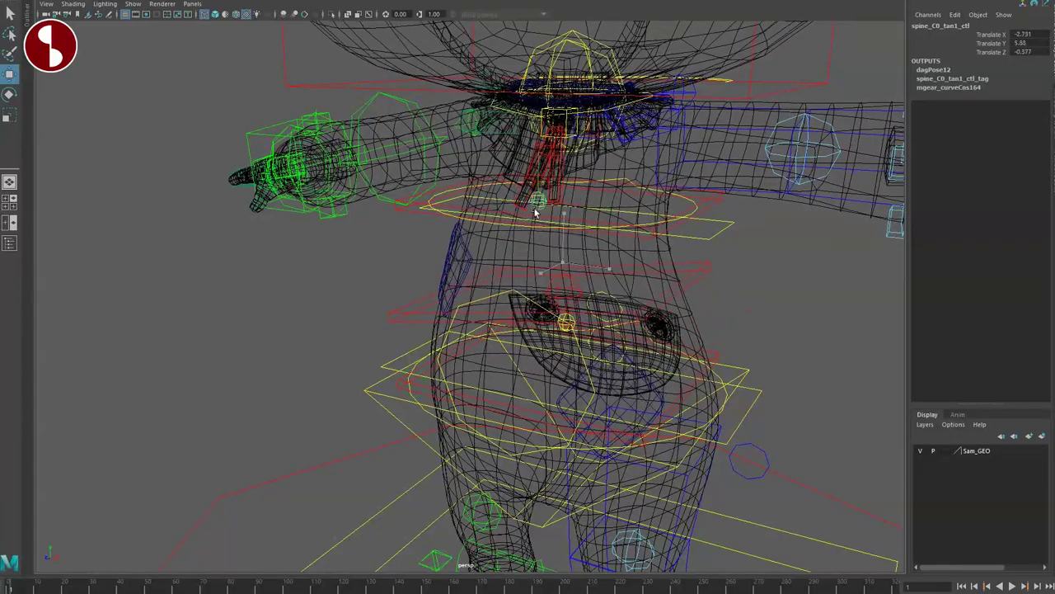
key("ctrl+z")
left_click_drag(602, 258, 588, 276)
Try moving the right knee mid control inside the leg, and undo the move
left_click_drag(493, 353, 535, 325, "alt")
middle_click_drag(535, 325, 536, 248, "alt")
right_click_drag(536, 247, 620, 340, "alt")
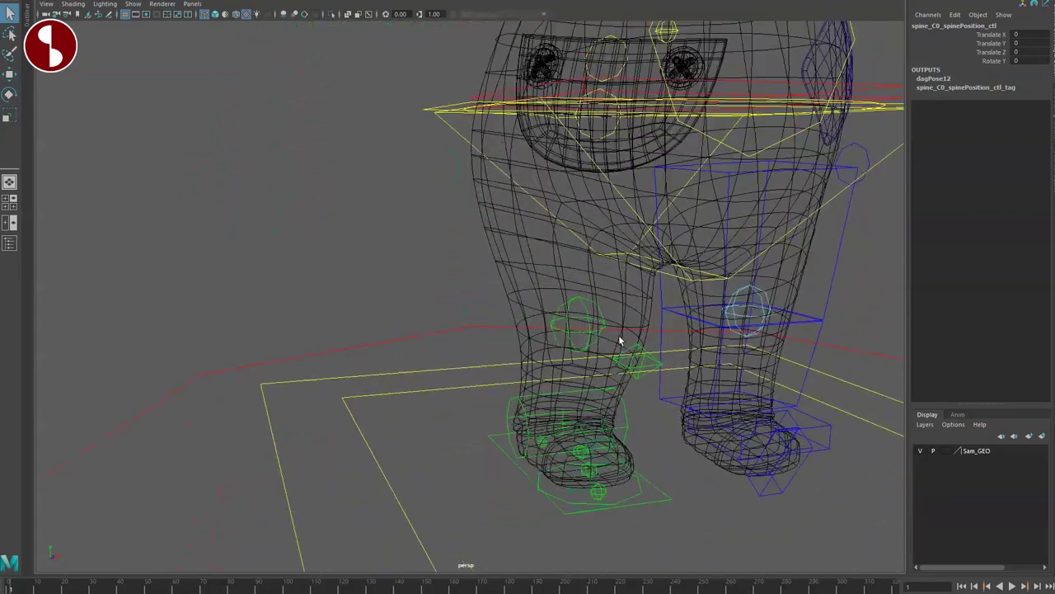
mouse_move(578, 330)
left_mouse_down()
mouse_move(478, 313)
mouse_move(595, 348)
mouse_move(589, 300)
mouse_move(569, 334)
left_mouse_up()
key("ctrl+z")
key("ctrl+z")
key("q")
Return the viewport to textured shading and focus on the character's right hand
mouse_move(458, 221)
middle_mouse_down("alt")
mouse_move(513, 280)
mouse_move(547, 358)
middle_mouse_up("alt")
left_click_drag(547, 357, 456, 335, "alt")
key("6")
middle_click_drag(456, 335, 482, 297, "alt")
right_click_drag(482, 297, 622, 350, "alt")
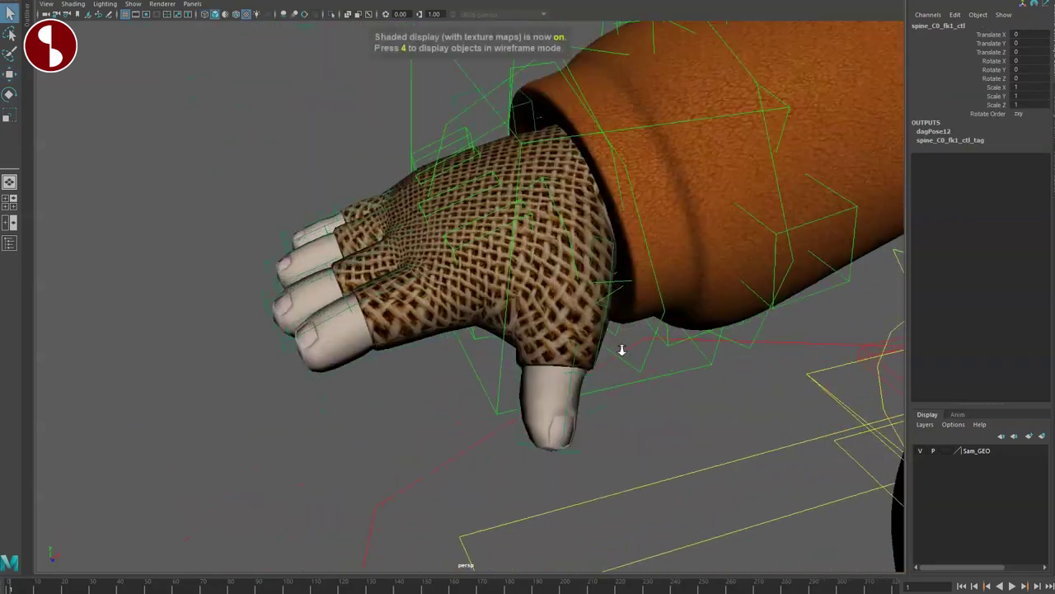
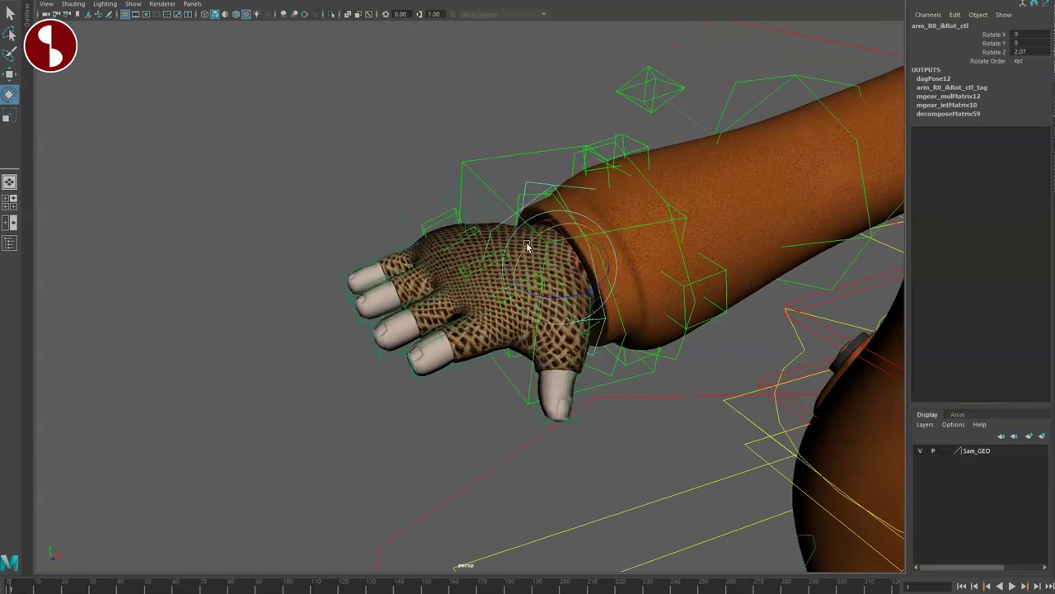
Rotate the right wrist's IK rotation control to Rotate Y 4.98, try Rotate X 19.159, and undo the X rotation
mouse_move(553, 228)
left_mouse_down()
mouse_move(577, 313)
mouse_move(555, 234)
left_mouse_up()
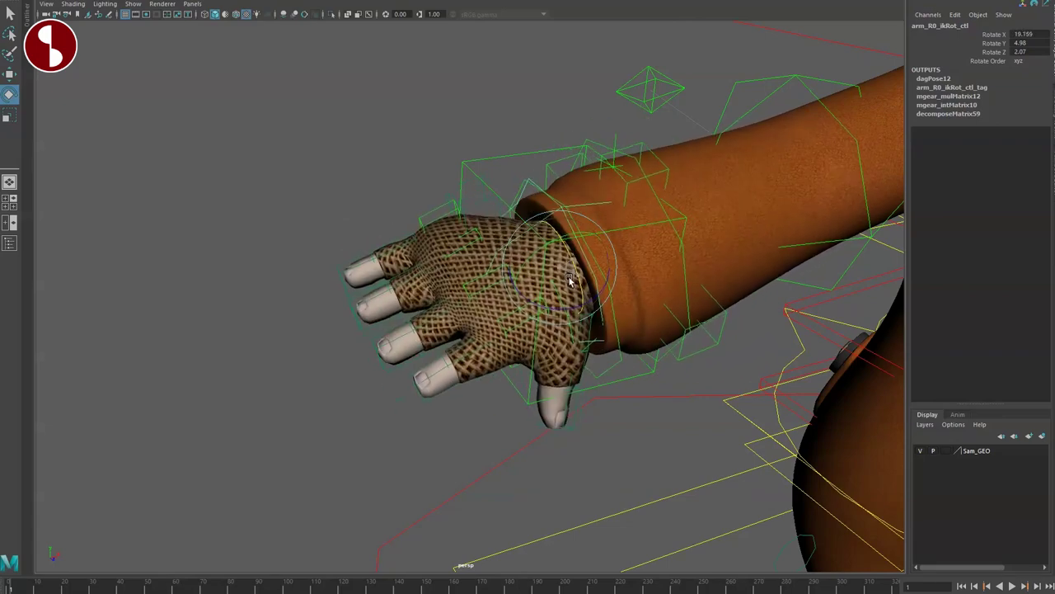
left_click_drag(530, 297, 450, 277, "alt")
left_click_drag(412, 118, 513, 185, "alt")
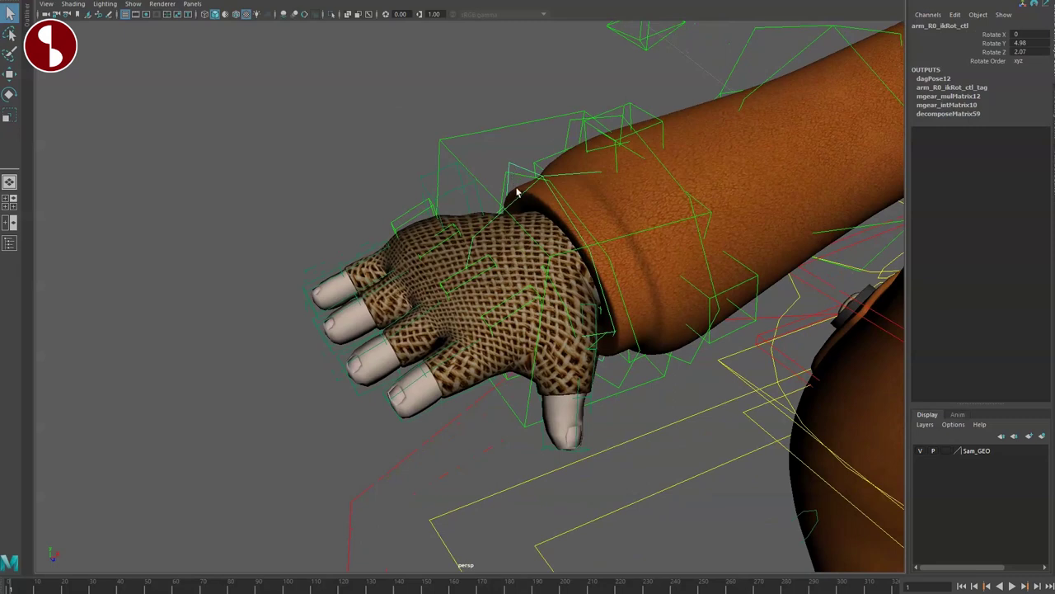
mouse_move(559, 231)
left_mouse_down()
mouse_move(571, 259)
mouse_move(565, 248)
left_mouse_up()
key("ctrl+z")
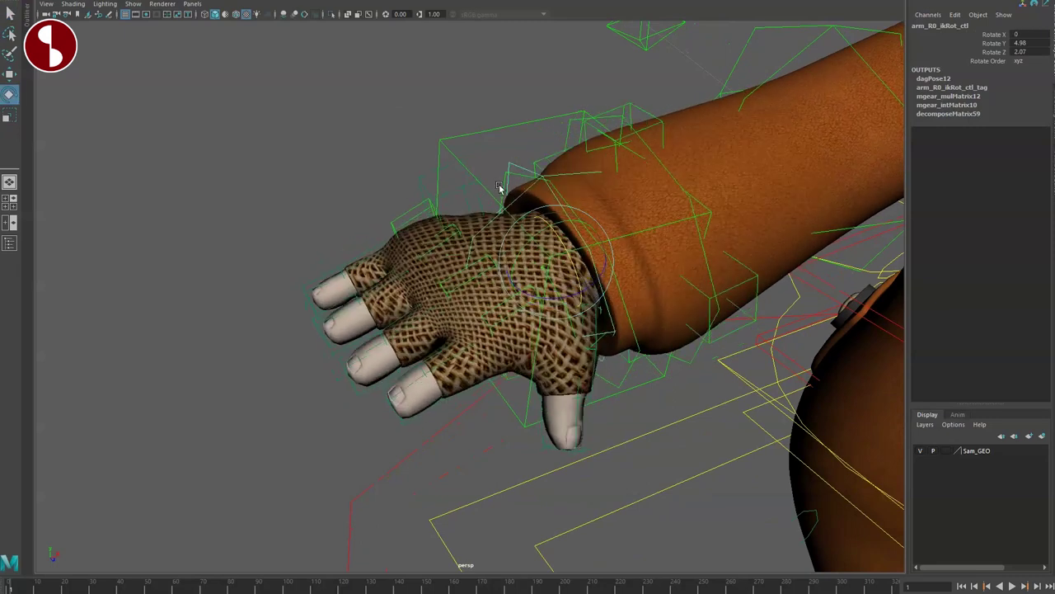
Pull the right sleeve end control up the forearm to Translate X 8.122, Y 1.615, Z 1.48, and try rotating the exposed wrist
key("q")
left_click_drag(495, 176, 510, 198)
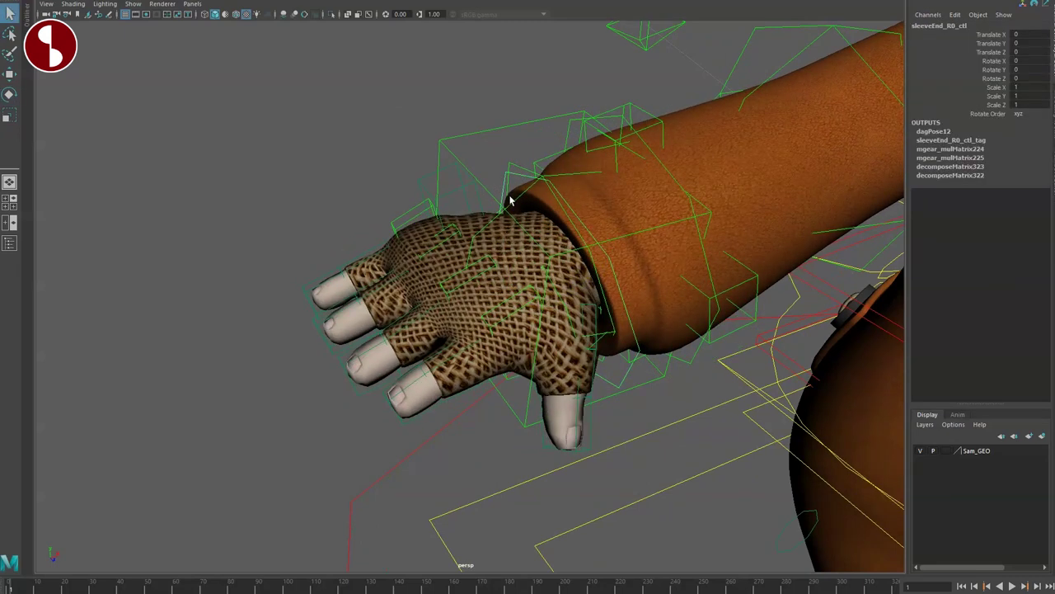
left_click_drag(558, 262, 742, 174)
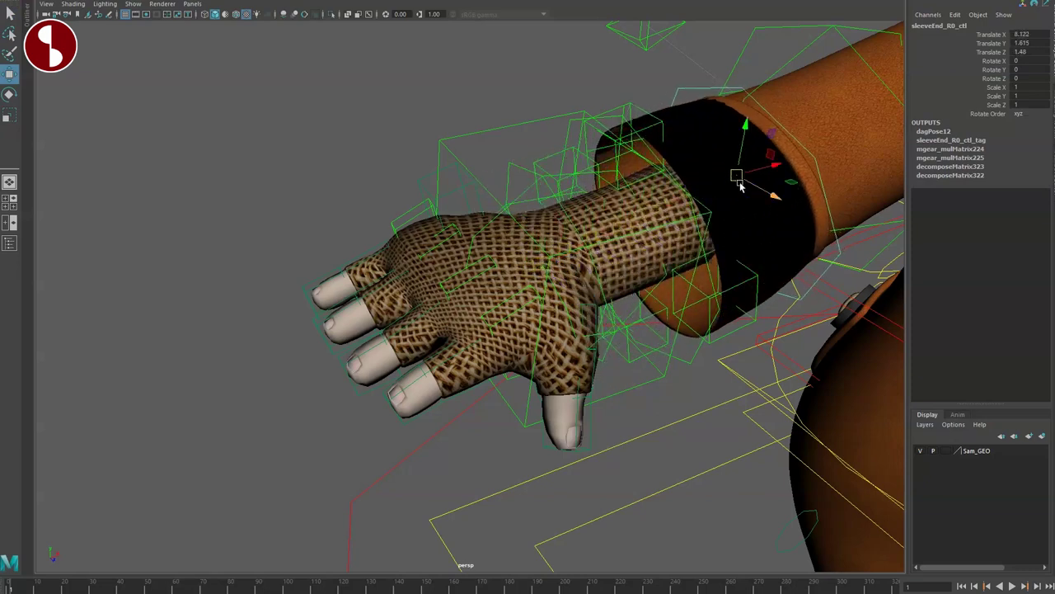
key("q")
left_click_drag(501, 169, 498, 208)
key("e")
mouse_move(544, 266)
left_mouse_down()
mouse_move(556, 284)
mouse_move(551, 253)
left_mouse_up()
key("ctrl+z")
Move the right sleeve end control back down to the wrist
left_click(712, 111)
key("w")
left_click_drag(754, 217, 580, 268)
key("q")
Try adjusting the Armpit Roll attribute on the right arm's UI control above the head
scroll(569, 206, "down", 3)
middle_click_drag(594, 216, 596, 363, "alt")
middle_click_drag(564, 257, 479, 306, "alt")
left_click_drag(566, 127, 637, 141)
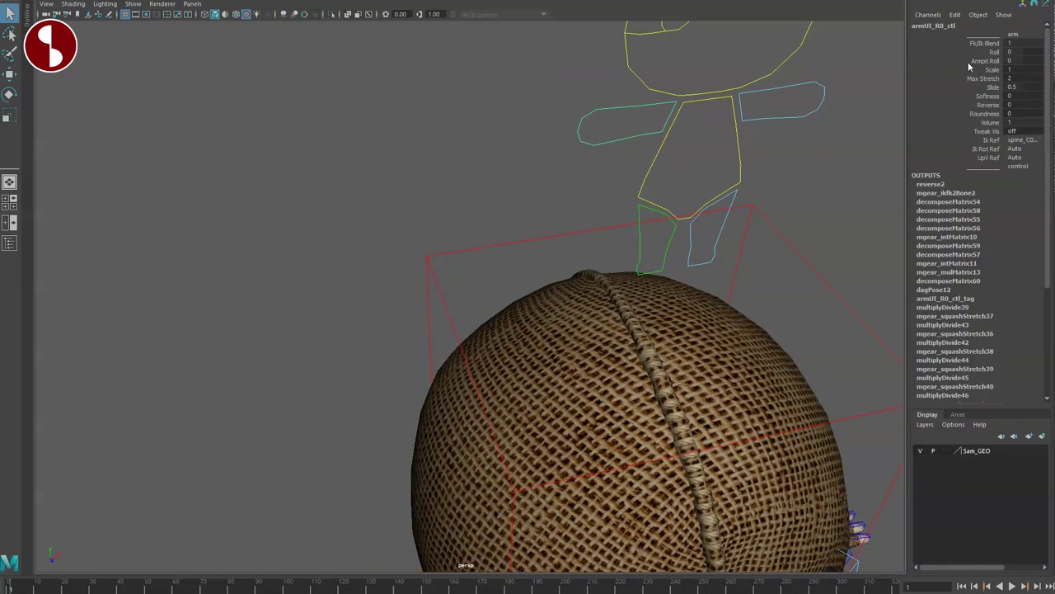
scroll(759, 281, "down", 5)
middle_click_drag(760, 282, 634, 262, "alt")
scroll(633, 387, "up", 3)
middle_click_drag(633, 388, 796, 308, "alt")
left_click_drag(797, 309, 732, 212, "alt")
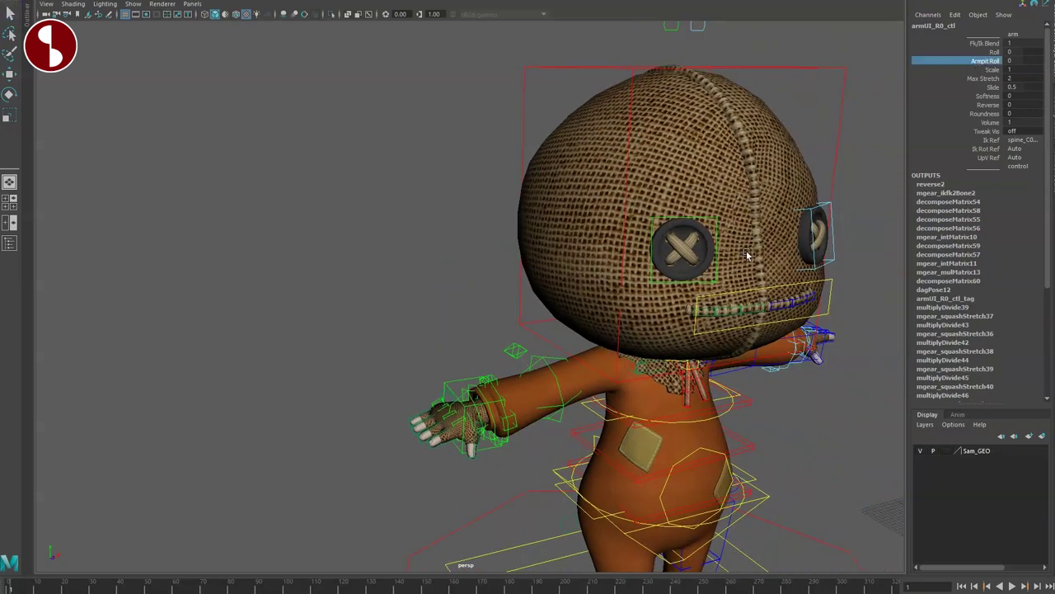
middle_click_drag(741, 255, 752, 227)
Try setting the left arm's Armpit Roll to -58.2 on its UI control
left_click_drag(756, 282, 709, 226, "alt")
scroll(707, 224, "down", 3)
left_click(565, 39)
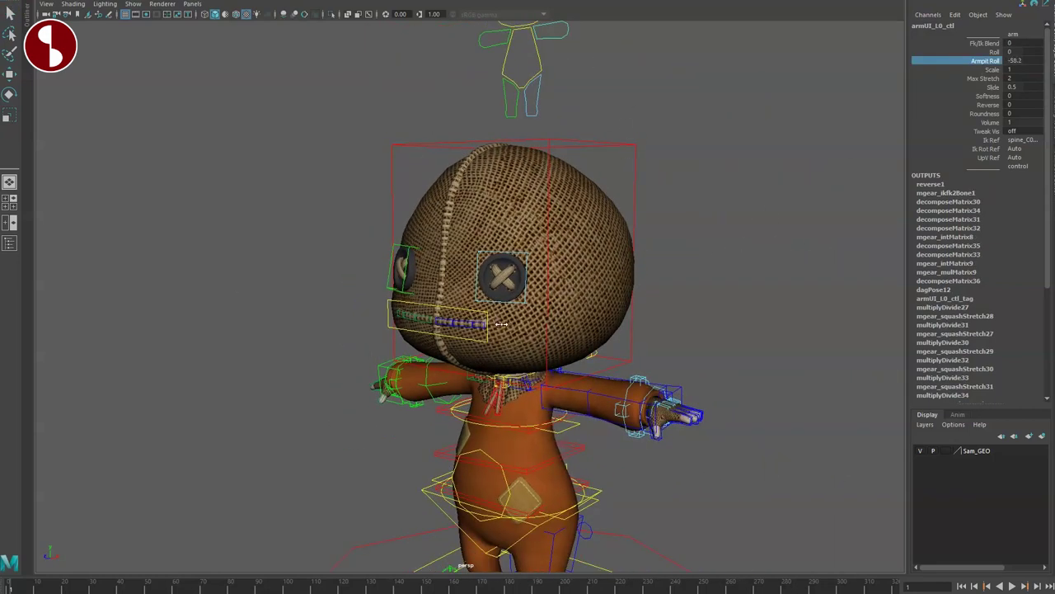
middle_click_drag(791, 291, 734, 291)
Try raising the left arm's Max Stretch to 7.1, and select its Slide attribute
left_click(961, 71)
middle_click_drag(871, 105, 817, 165)
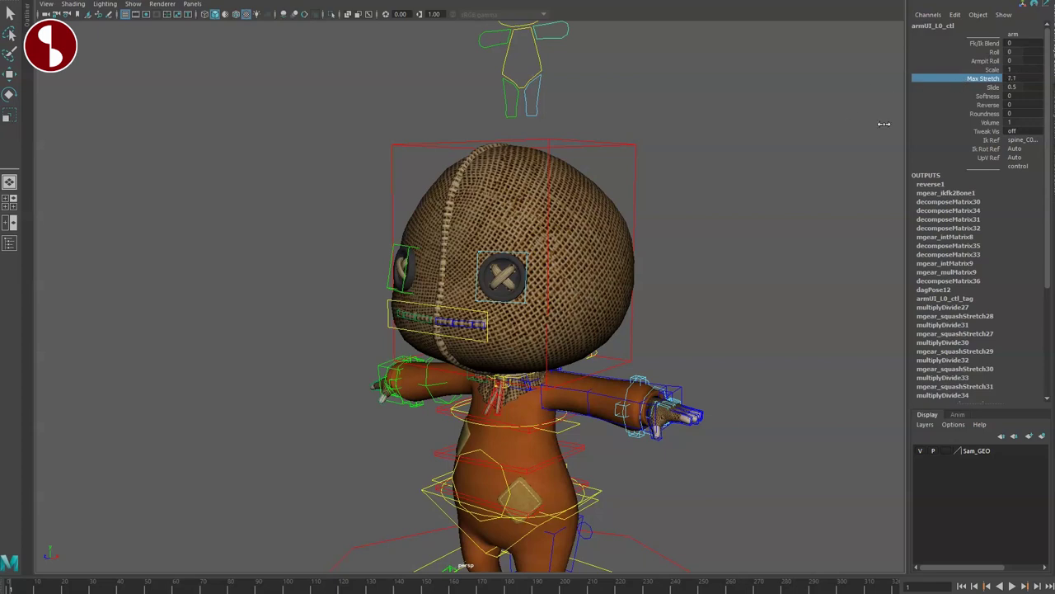
left_click(956, 87)
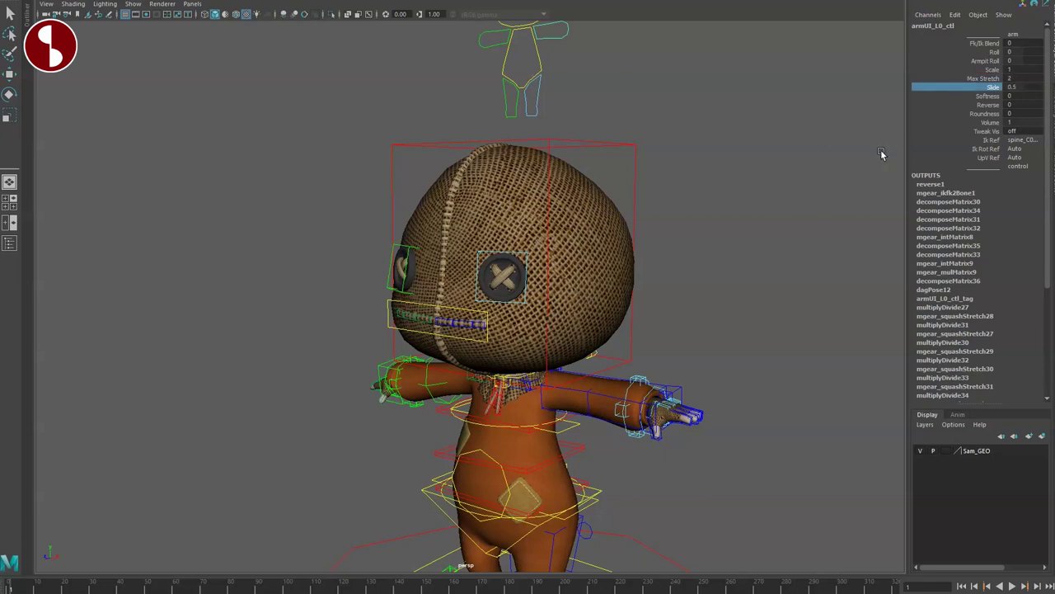
Turn on Tweak Vis for the right arm through its UI control
left_click_drag(426, 269, 516, 216, "alt")
middle_click_drag(467, 130, 573, 290, "alt")
right_click_drag(573, 290, 468, 223, "alt")
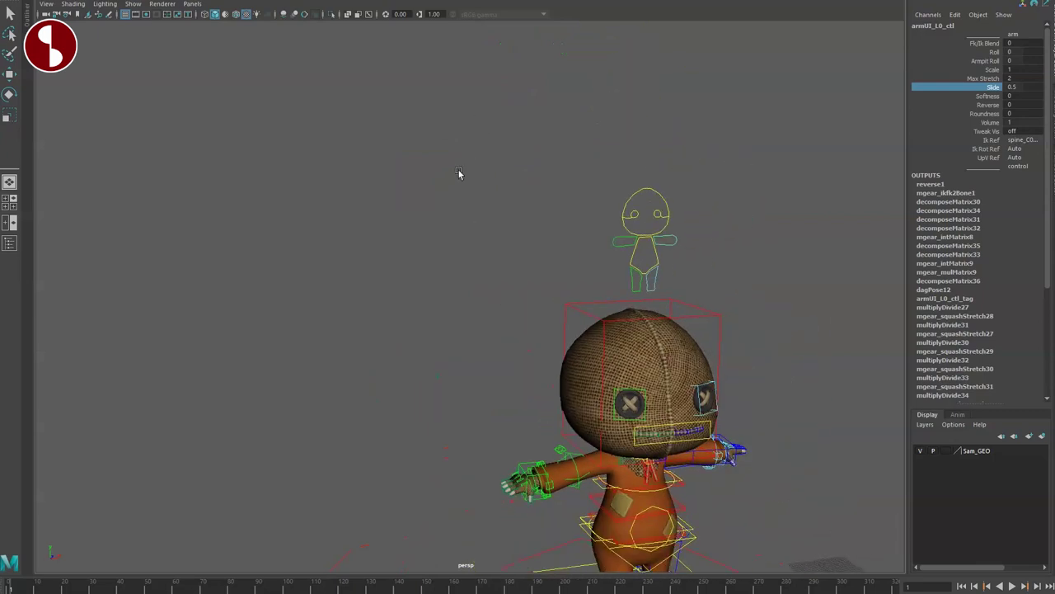
left_click(617, 241)
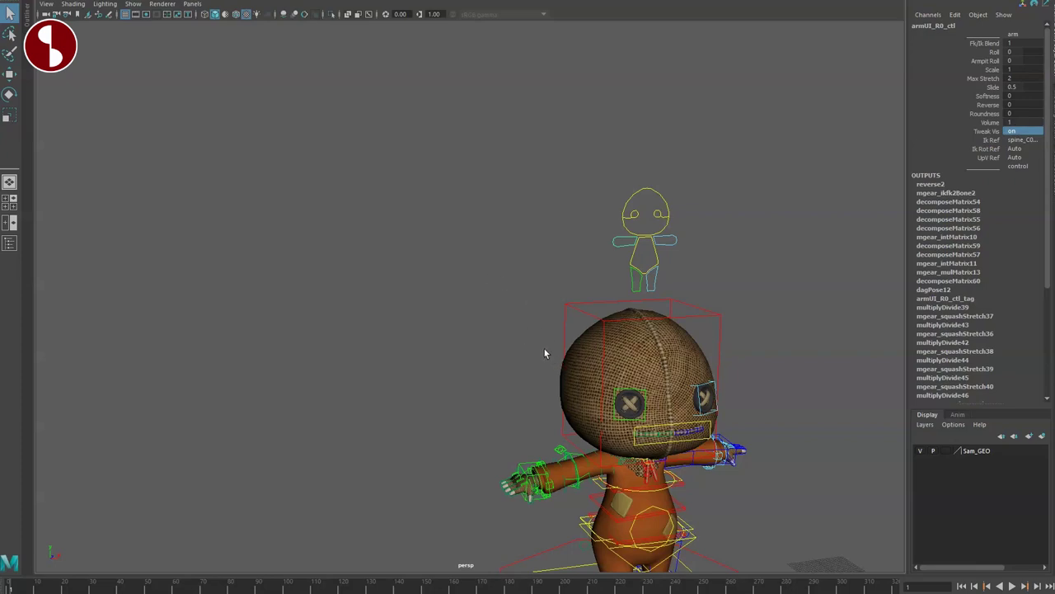
Try moving the right arm's tweak controls, pulling the upper-arm one to Translate X 1.673, Y -0.453, Z -1.57, and undo back to Tweak Vis off
middle_click_drag(530, 354, 473, 184, "alt")
right_click_drag(473, 185, 602, 295, "alt")
left_click(603, 295)
key("w")
left_click_drag(581, 286, 589, 268)
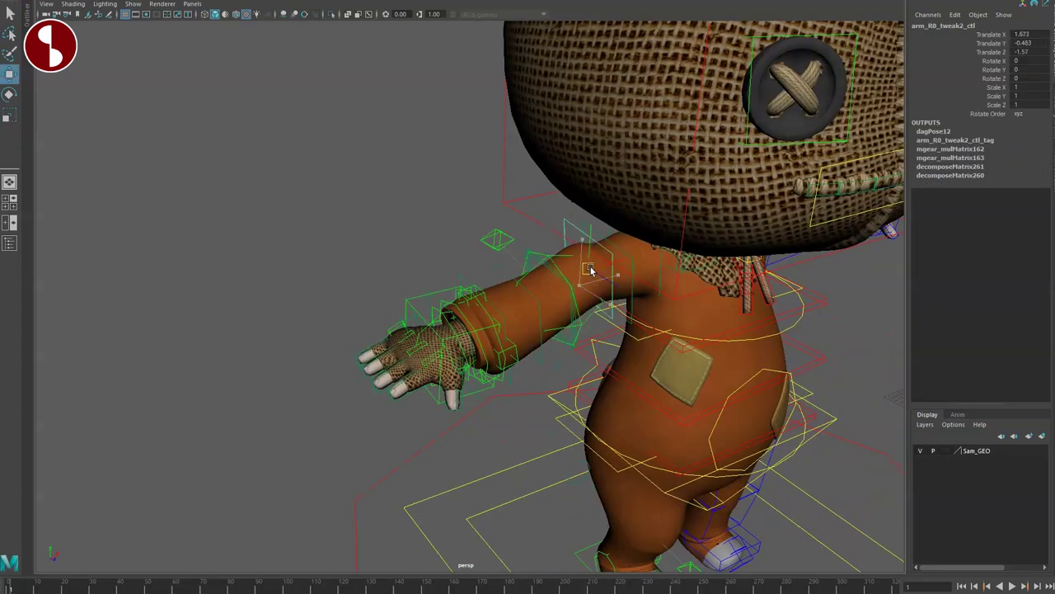
left_click_drag(521, 317, 547, 354)
key("ctrl+z")
key("ctrl+z")
key("ctrl+z")
key("ctrl+z")
key("ctrl+z")
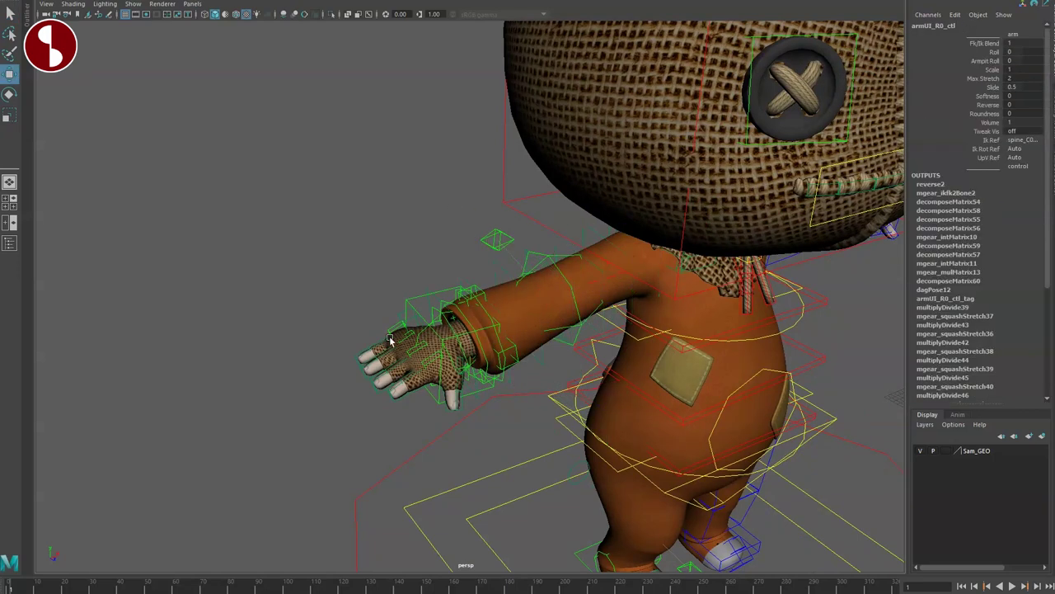
Try rotating the right arm's IK control to Rotate X 10.297, then try moving it and undo the move
left_click_drag(390, 339, 366, 346, "alt")
middle_click_drag(366, 347, 413, 279, "alt")
right_click_drag(412, 279, 542, 374, "alt")
key("q")
left_click_drag(542, 374, 484, 304, "alt")
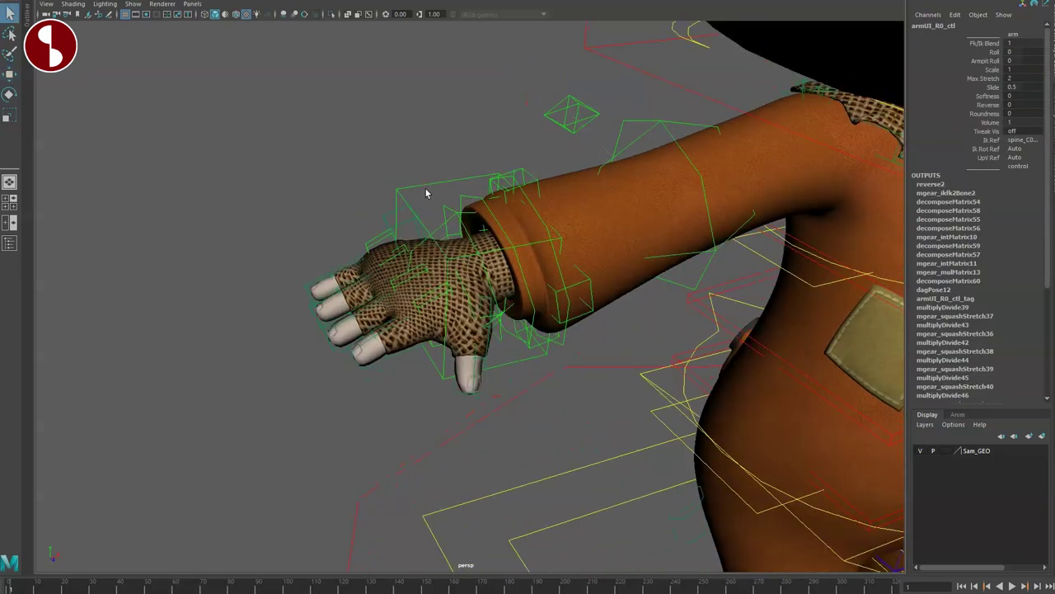
left_click(426, 193)
key("e")
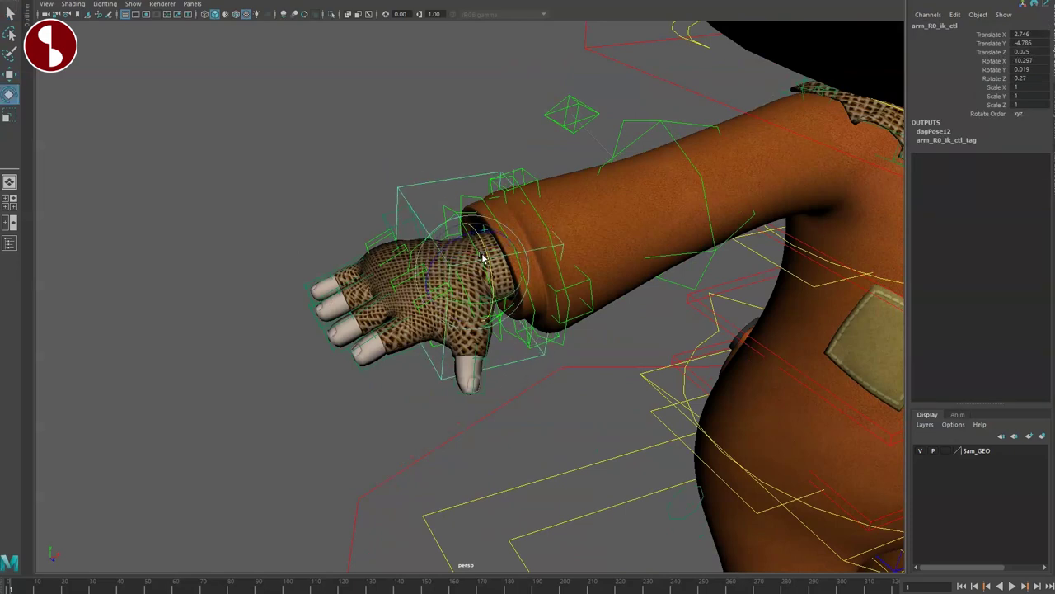
key("w")
left_click_drag(474, 271, 422, 287)
key("ctrl+z")
key("q")
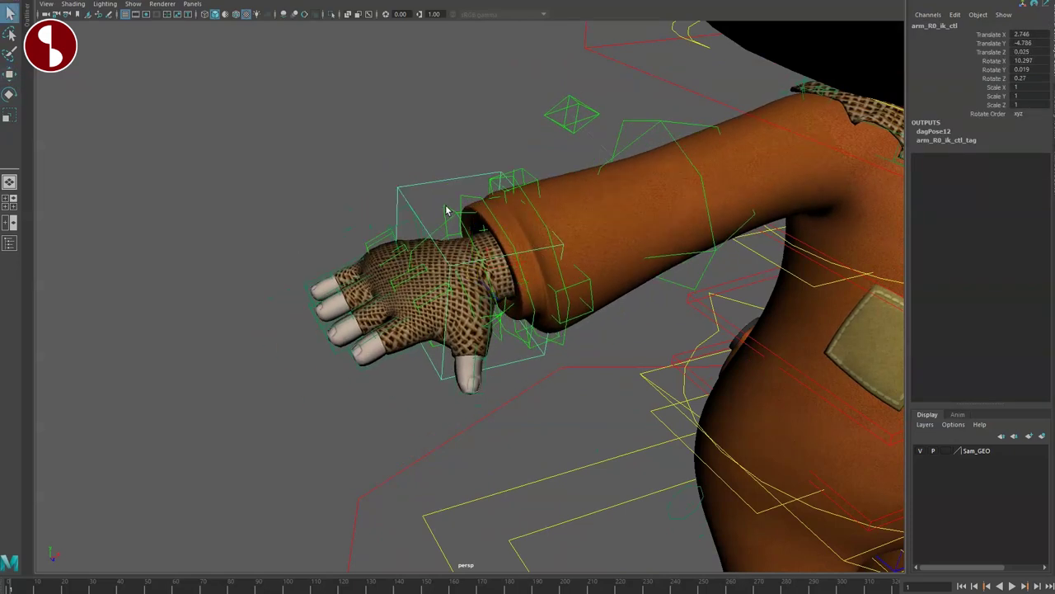
Try rotating the right wrist's IK rotation control to Rotate X 4.827, and undo the hand rotations
left_click(446, 210)
key("e")
mouse_move(475, 255)
left_mouse_down()
mouse_move(465, 228)
mouse_move(478, 303)
mouse_move(458, 236)
mouse_move(469, 269)
mouse_move(482, 267)
left_mouse_up()
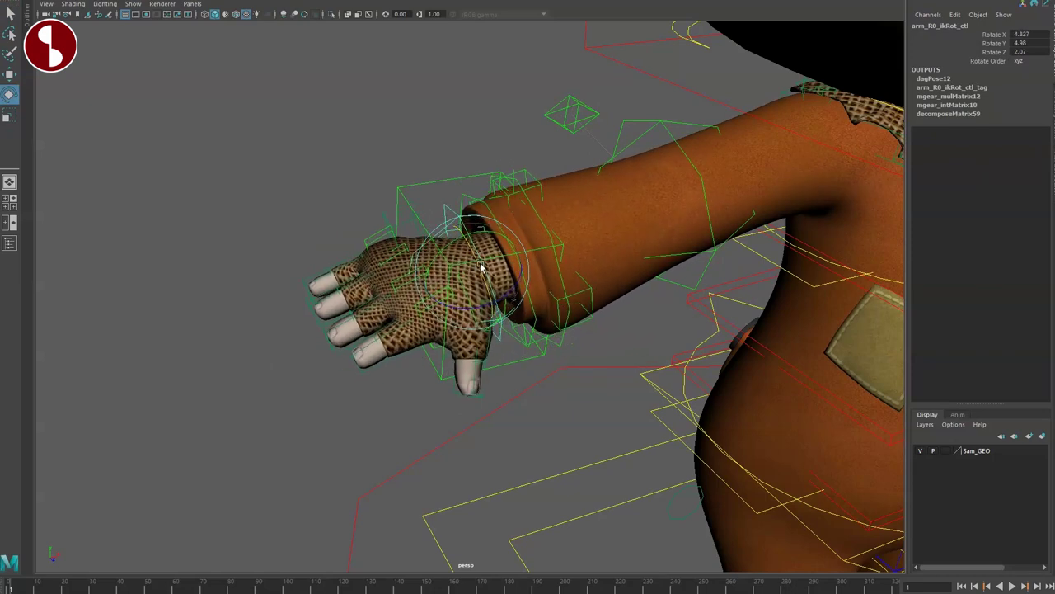
key("ctrl+z")
key("ctrl+z")
key("q")
Try rotating the right sleeve base control to Rotate X -3.862, and undo the rotation
left_click_drag(581, 341, 573, 366, "alt")
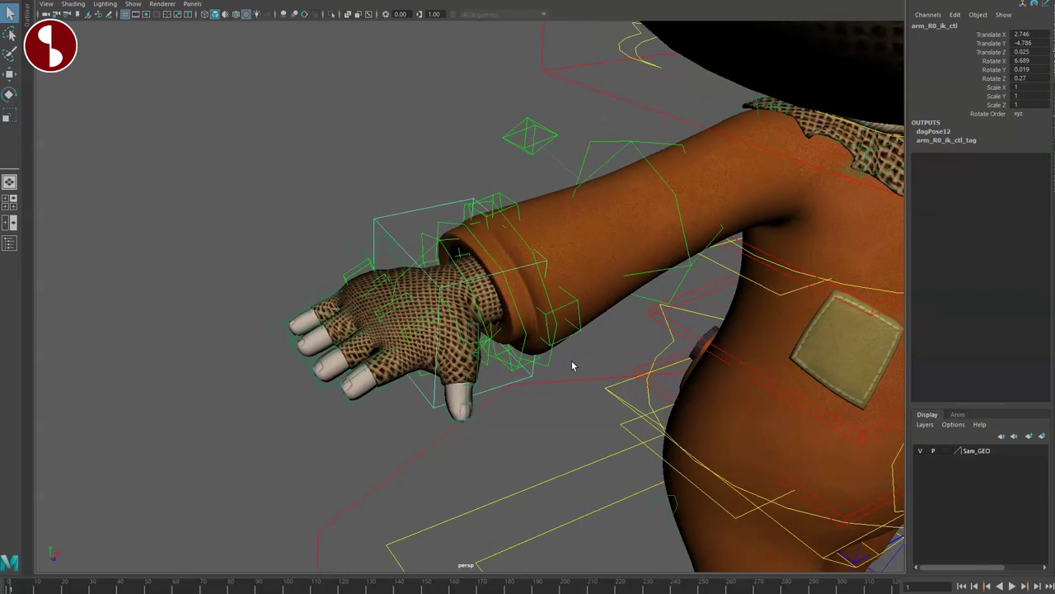
left_click(519, 249)
key("e")
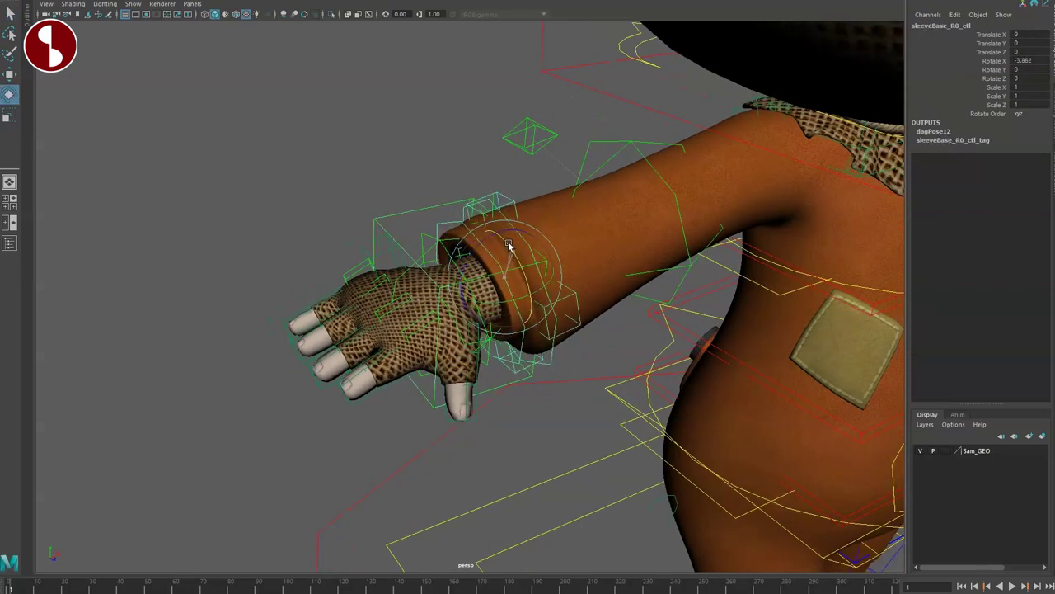
key("q")
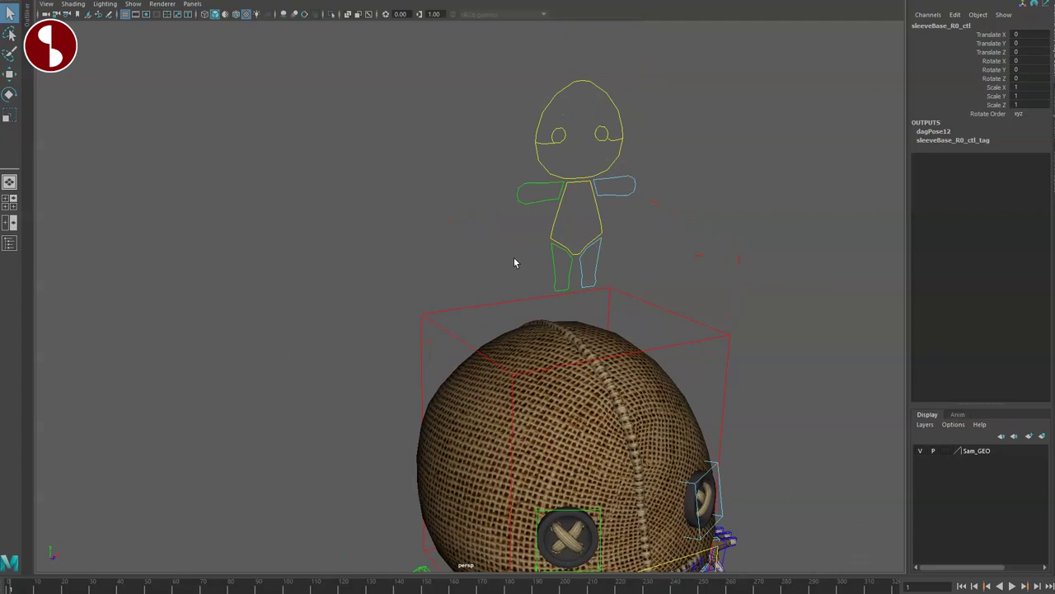
Examine the right arm's UI attributes, and view the arm, head and neck area from several angles
left_click(526, 197)
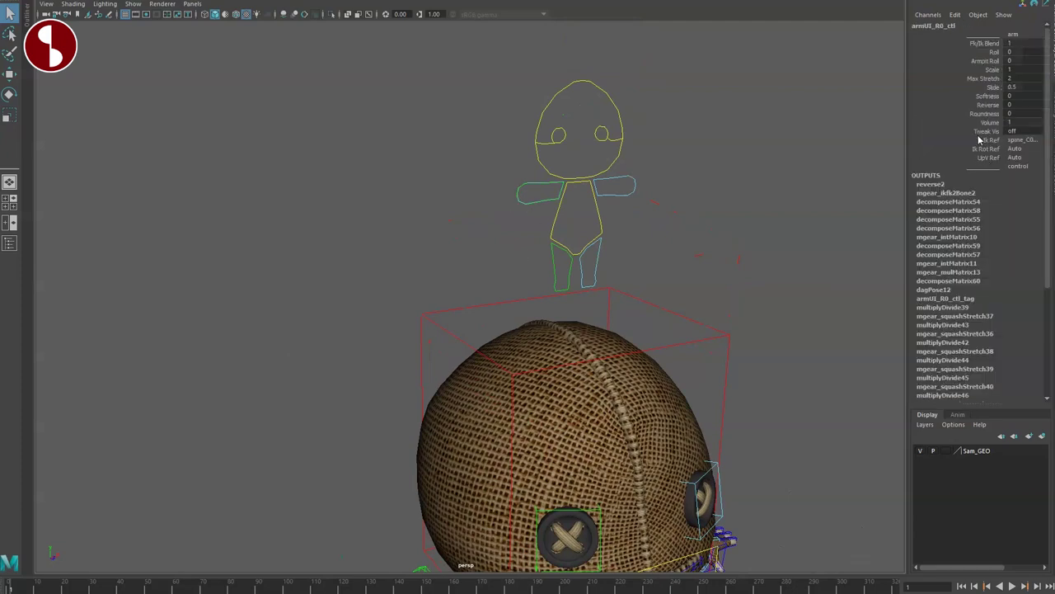
right_click_drag(637, 342, 534, 303, "alt")
middle_click_drag(535, 304, 532, 132, "alt")
left_click_drag(585, 303, 486, 300, "alt")
middle_click_drag(518, 298, 505, 285, "alt")
right_click_drag(504, 284, 633, 380, "alt")
left_click_drag(633, 379, 694, 328, "alt")
right_click_drag(694, 328, 715, 271, "alt")
middle_click_drag(716, 271, 549, 358, "alt")
Try moving the neck IK control behind the head to Translate X -0.854, Y 2.109, Z -2.271, and undo the move
left_click(430, 249)
left_click_drag(441, 328, 486, 322, "alt")
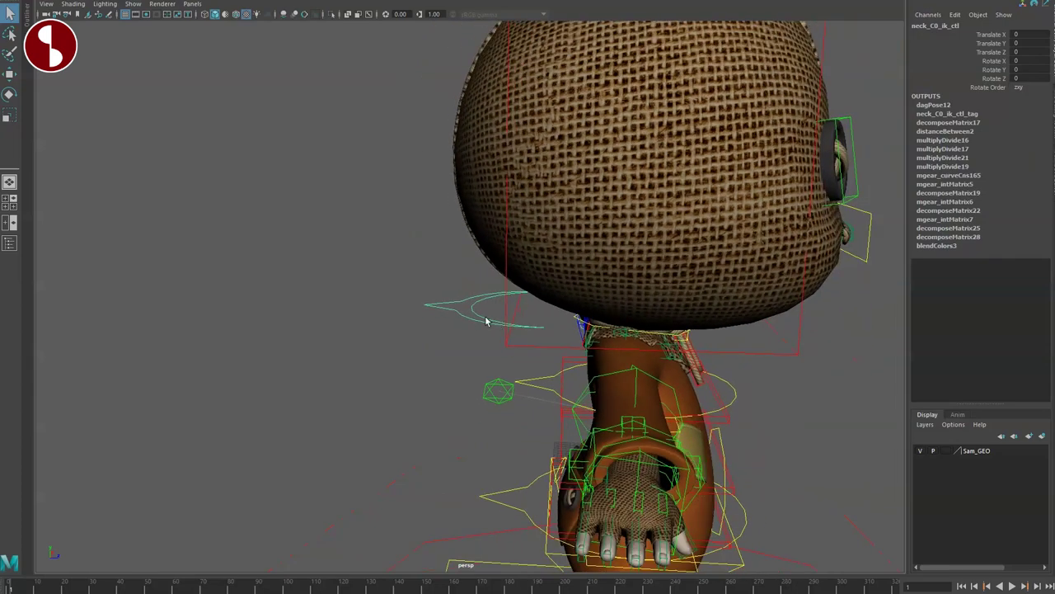
left_click_drag(635, 310, 612, 364)
left_click_drag(626, 362, 563, 363, "alt")
right_click_drag(563, 363, 478, 324, "alt")
left_click_drag(528, 333, 545, 396, "alt")
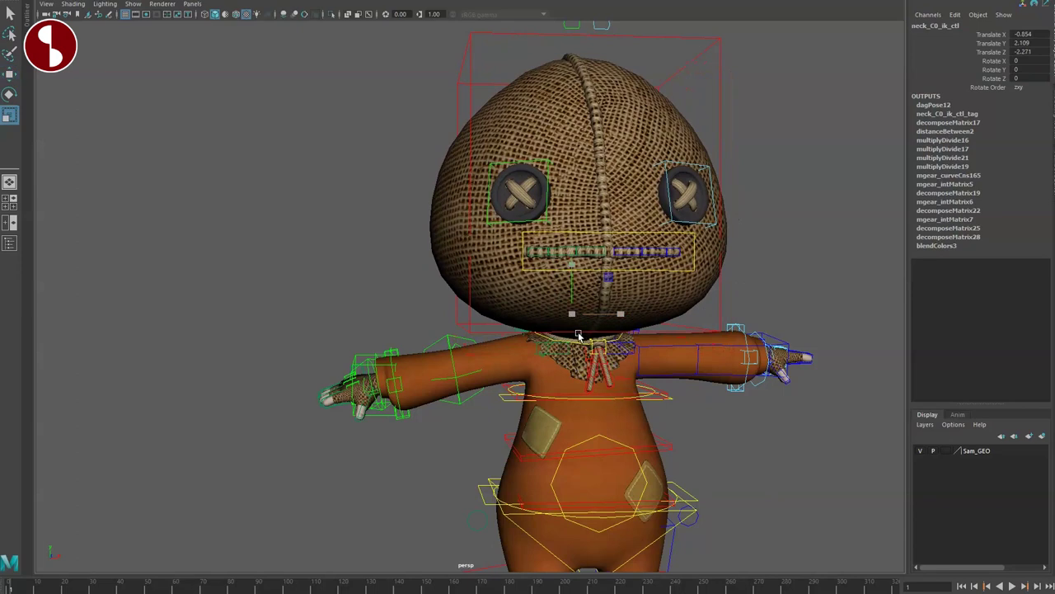
key("q")
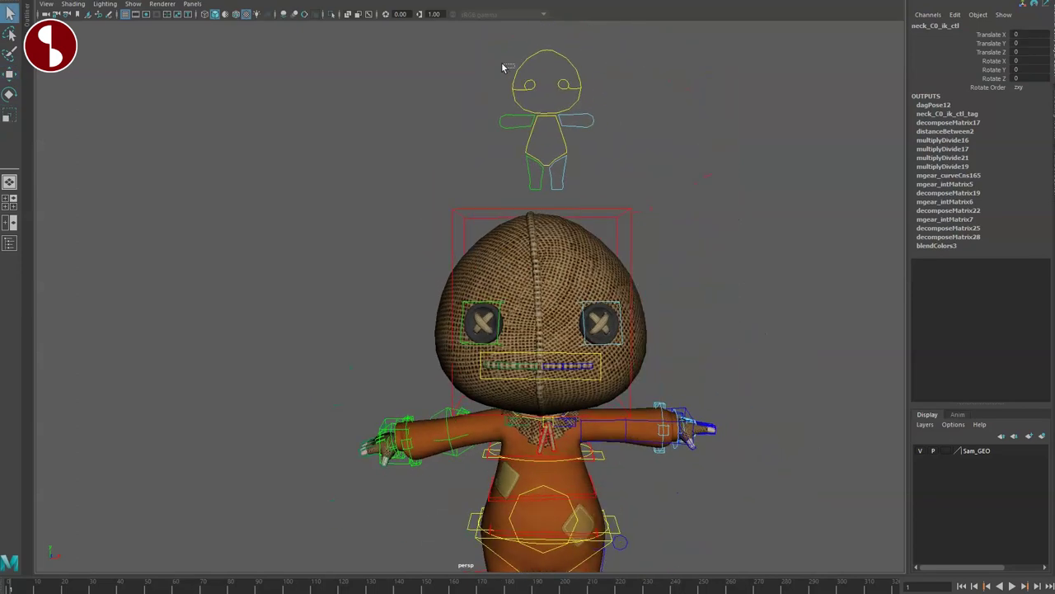
Select the face UI control above the head to view its neck attributes alongside the upper body
left_click(505, 70)
middle_click_drag(511, 403, 504, 294, "alt")
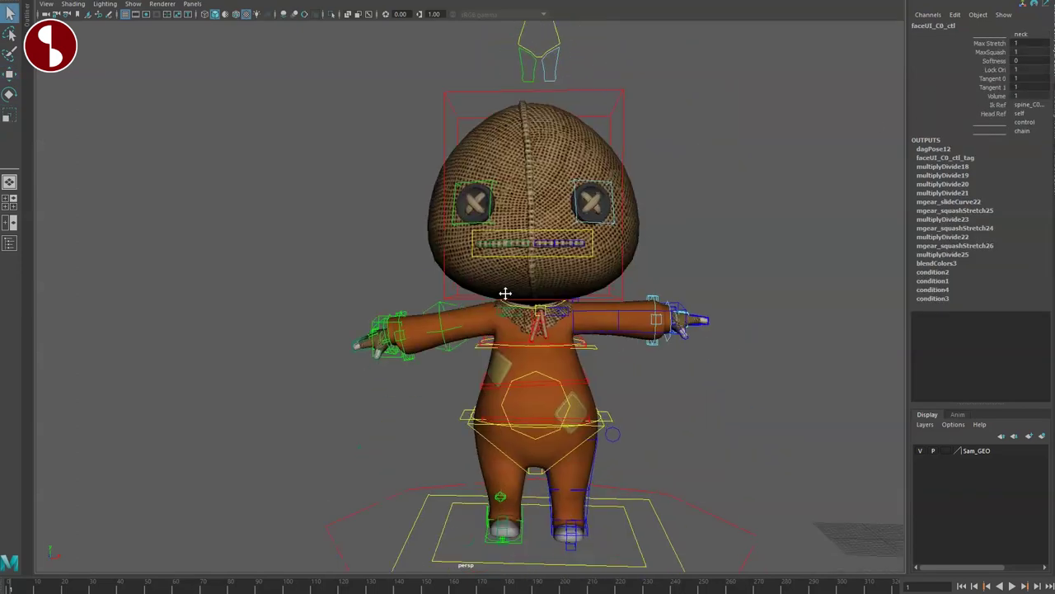
scroll(582, 334, "up", 5)
left_click_drag(605, 311, 616, 326, "alt")
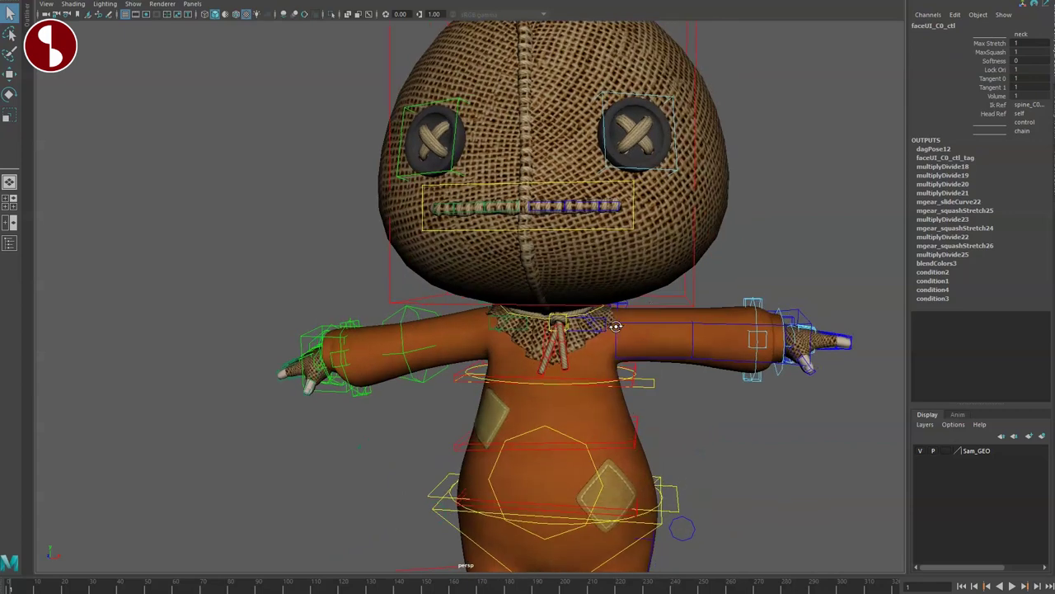
Try moving the head control, and undo the move
left_click(688, 295)
key("w")
left_click_drag(543, 277, 563, 282)
key("q")
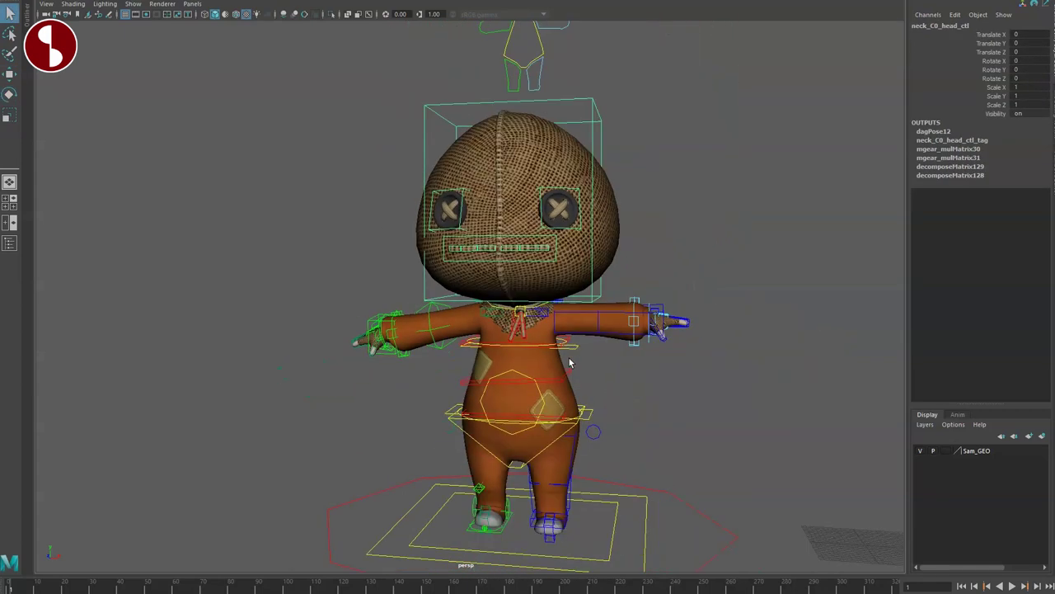
Rotate the upper spine control so the torso and head lean forward
left_click(574, 374)
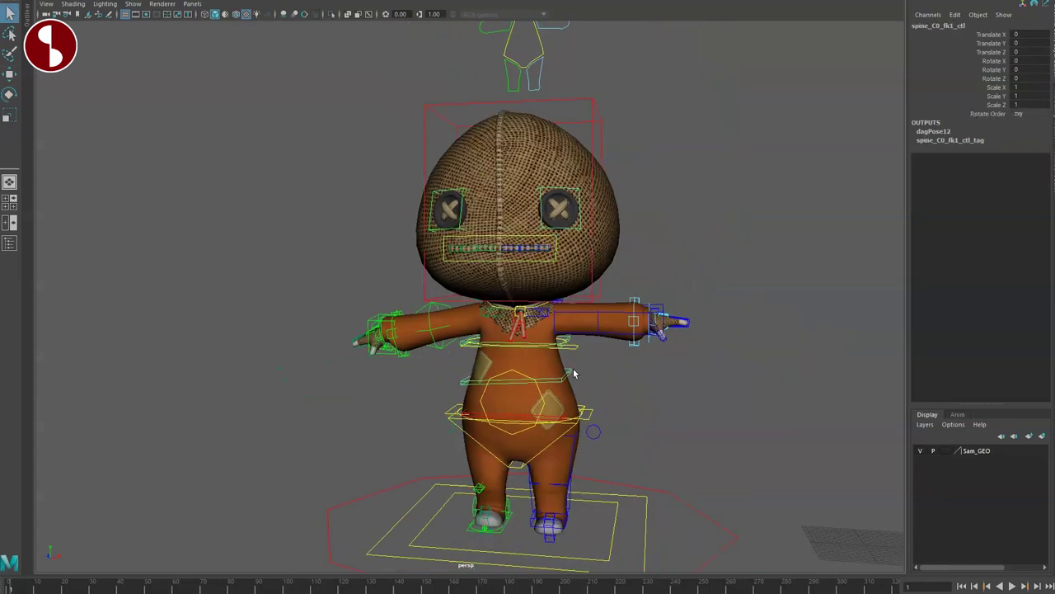
left_click(520, 345)
key("e")
left_click(478, 348)
left_click_drag(513, 361, 511, 385)
key("q")
Try rotating the head control on the leaning body, and undo the rotation
left_click_drag(594, 375, 474, 367, "alt")
middle_click_drag(521, 361, 701, 383, "alt")
left_click_drag(647, 379, 690, 378, "alt")
left_click(591, 160)
left_click(587, 160)
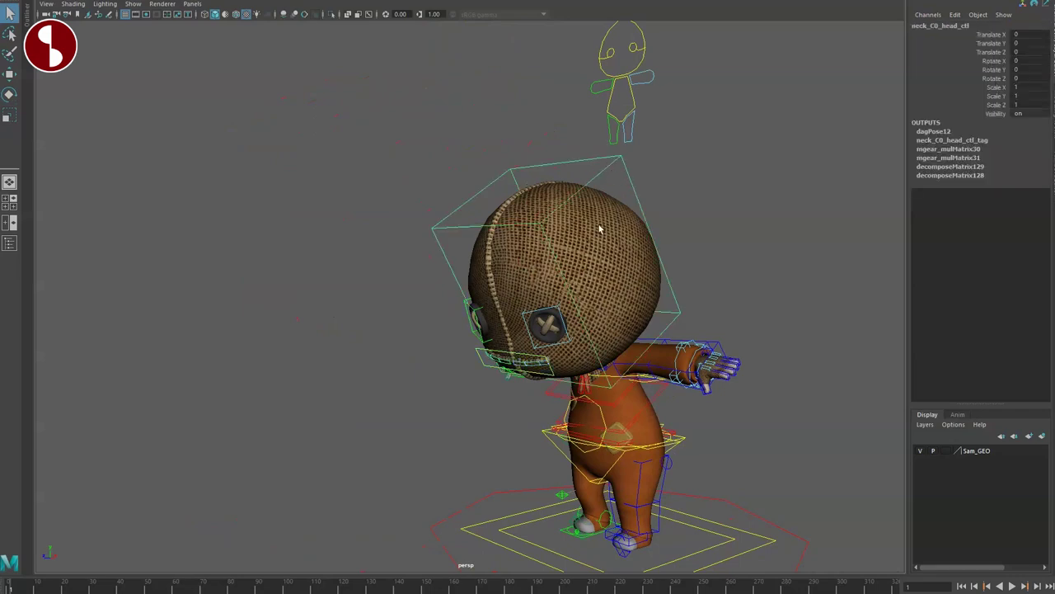
middle_click_drag(598, 225, 608, 272, "alt")
scroll(608, 271, "down", 1)
mouse_move(559, 339)
left_mouse_down()
mouse_move(575, 353)
mouse_move(569, 342)
left_mouse_up()
key("ctrl+z")
Switch the neck's Ik Ref to the global control, and test it by rotating the second spine FK control to Rotate X -15.518
left_click(613, 95)
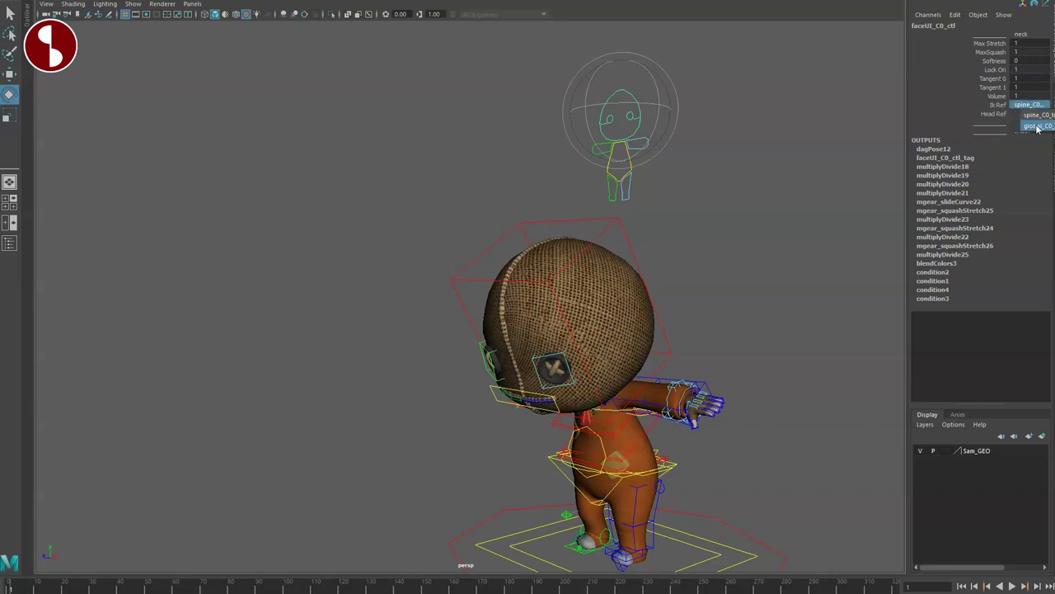
left_click(1037, 125)
key("q")
left_click(552, 427)
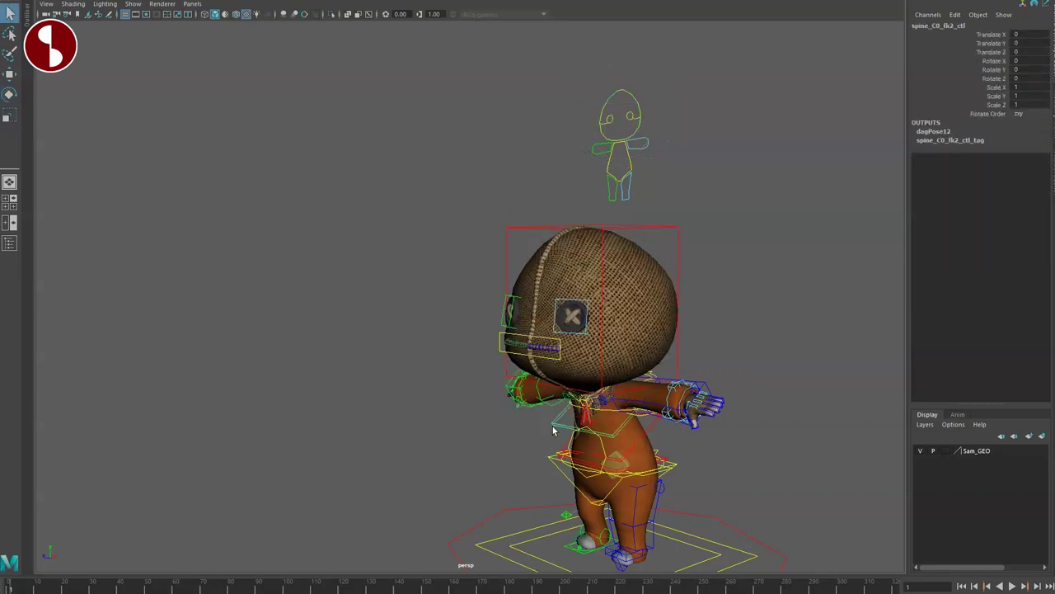
key("e")
left_click_drag(572, 411, 612, 401)
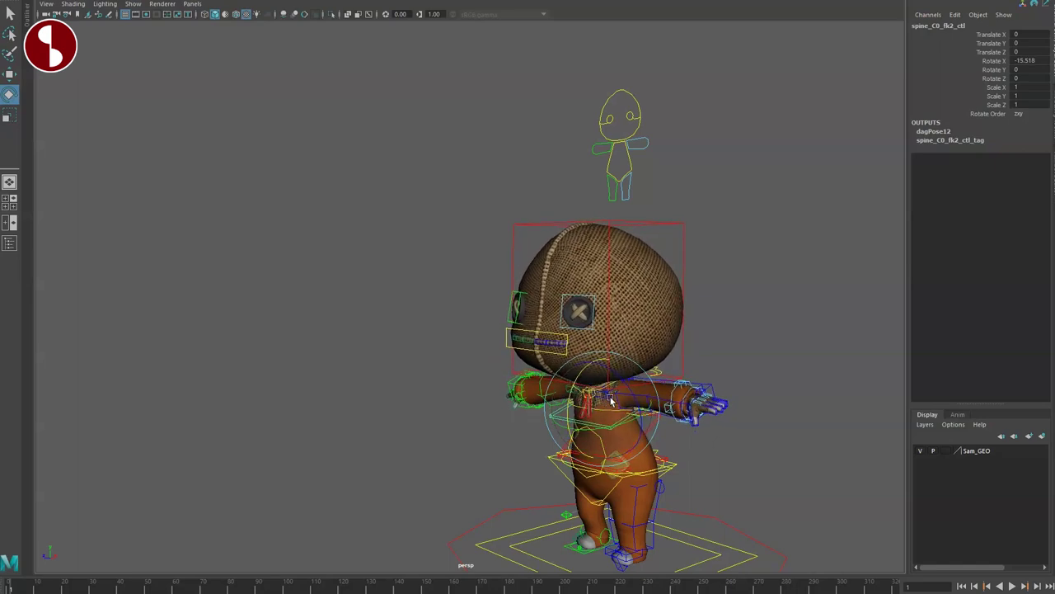
Undo the second spine FK control's rotation
key("ctrl+z")
left_click_drag(513, 386, 566, 403, "alt")
middle_click_drag(566, 404, 550, 367, "alt")
right_click_drag(550, 367, 686, 447, "alt")
scroll(685, 446, "up", 4)
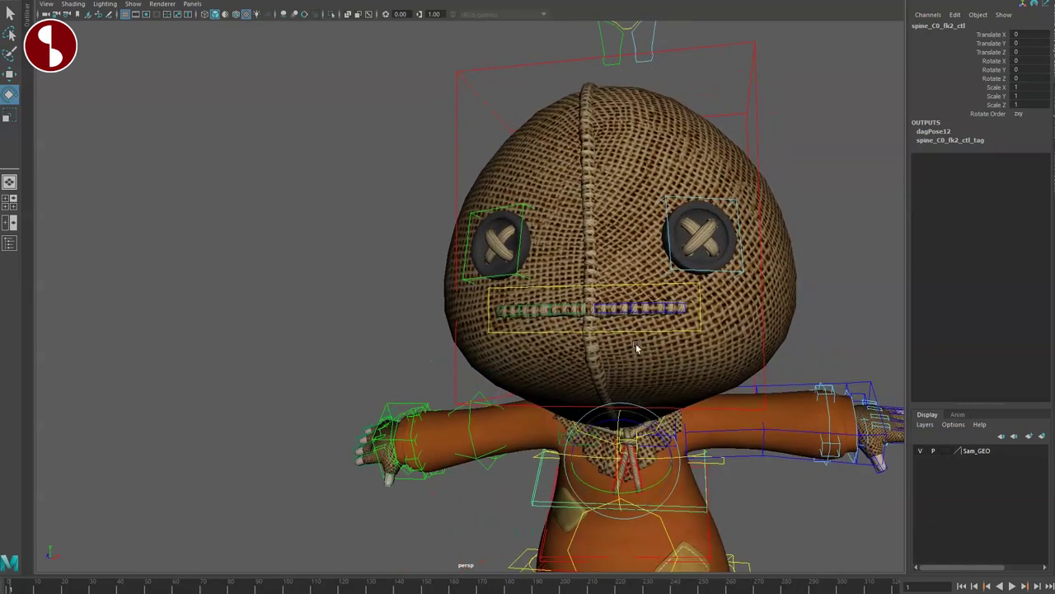
Try moving the left eye control, and undo the move
left_click(675, 235)
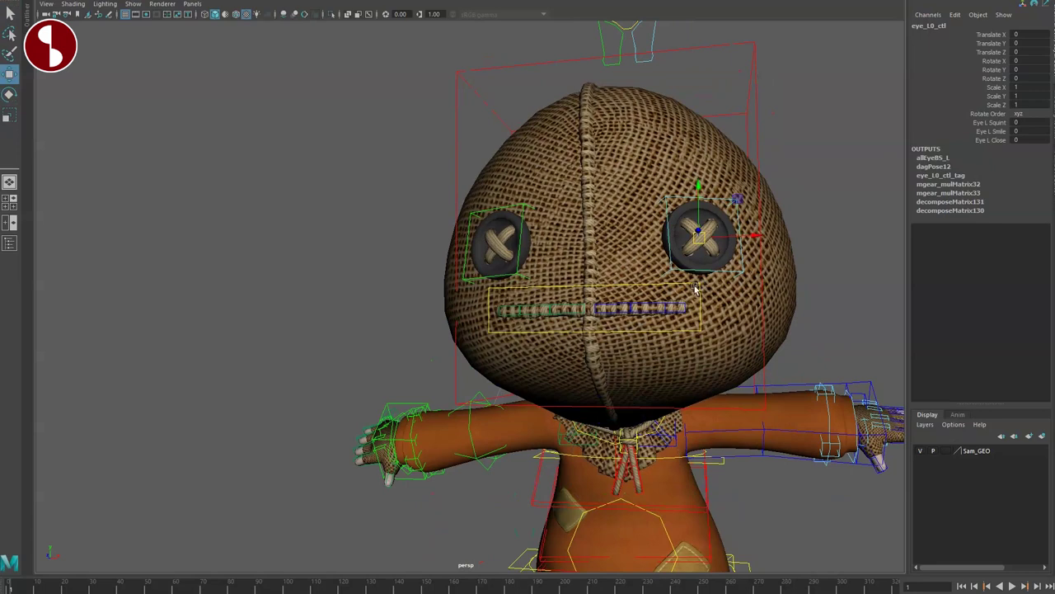
left_click_drag(697, 239, 670, 206)
key("ctrl+z")
Try out the left eye control's Squint and Smile attributes, and undo the changes
left_click_drag(604, 355, 609, 348, "alt")
middle_click_drag(611, 350, 569, 316, "alt")
right_click_drag(569, 317, 624, 370, "alt")
left_click_drag(624, 370, 582, 378, "alt")
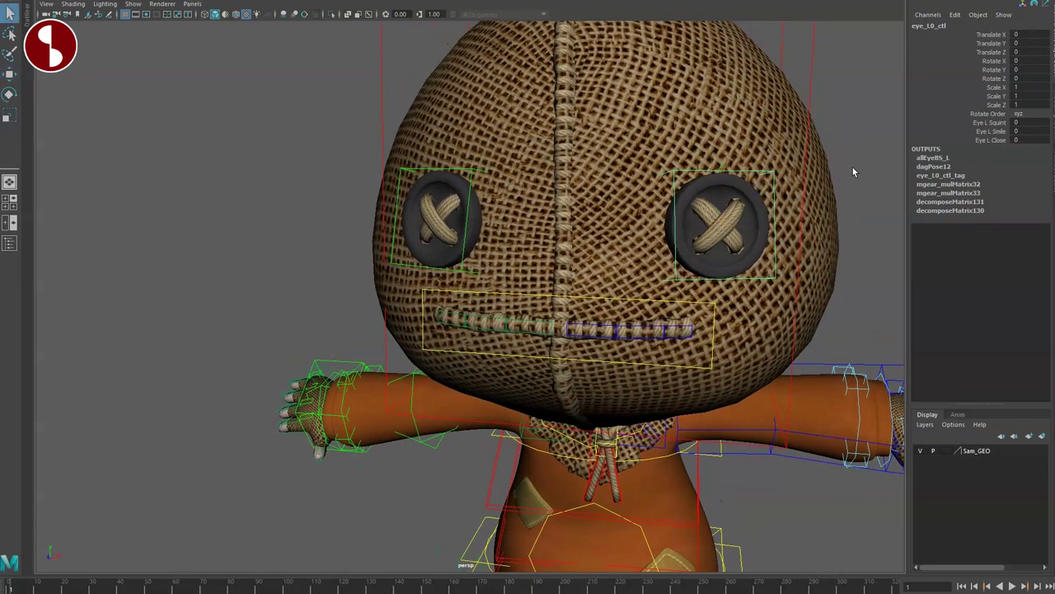
left_click(971, 123)
middle_click_drag(755, 116, 820, 122)
left_click(944, 133)
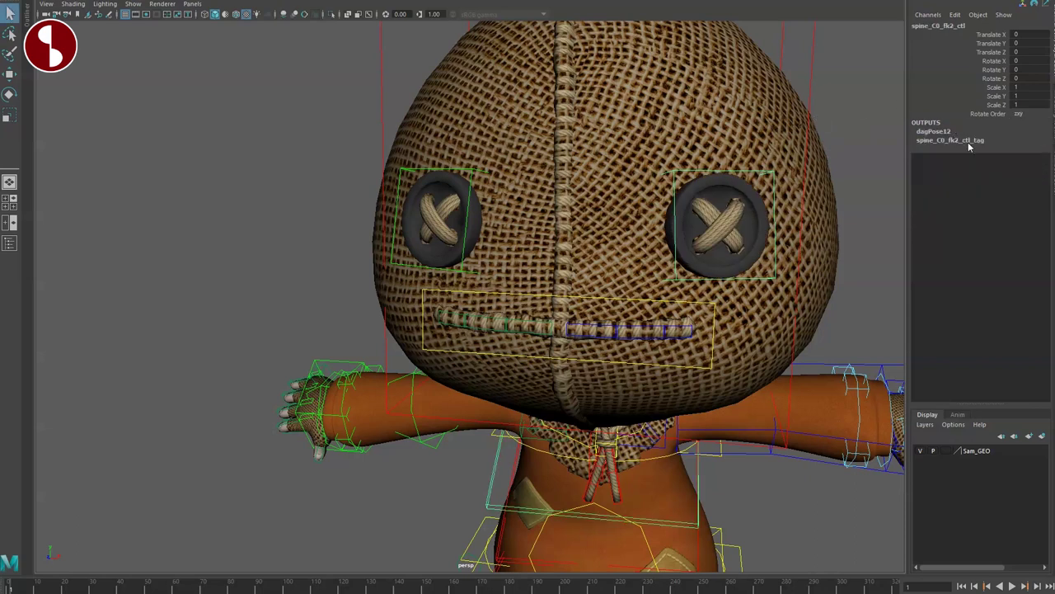
key("ctrl+z")
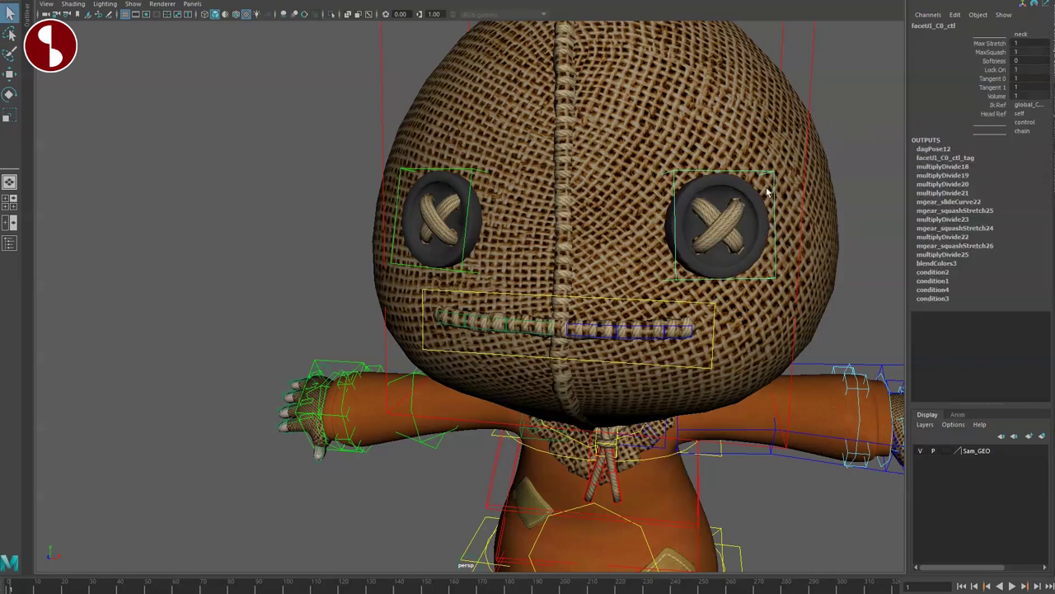
Reselect the left eye control and try out its Eye L Close attribute
left_click(791, 188)
left_click(774, 174)
left_click(943, 141)
mouse_move(831, 125)
middle_mouse_down()
mouse_move(847, 125)
mouse_move(832, 130)
middle_mouse_up()
Try moving the main mouth control, and undo the move
left_click(473, 294)
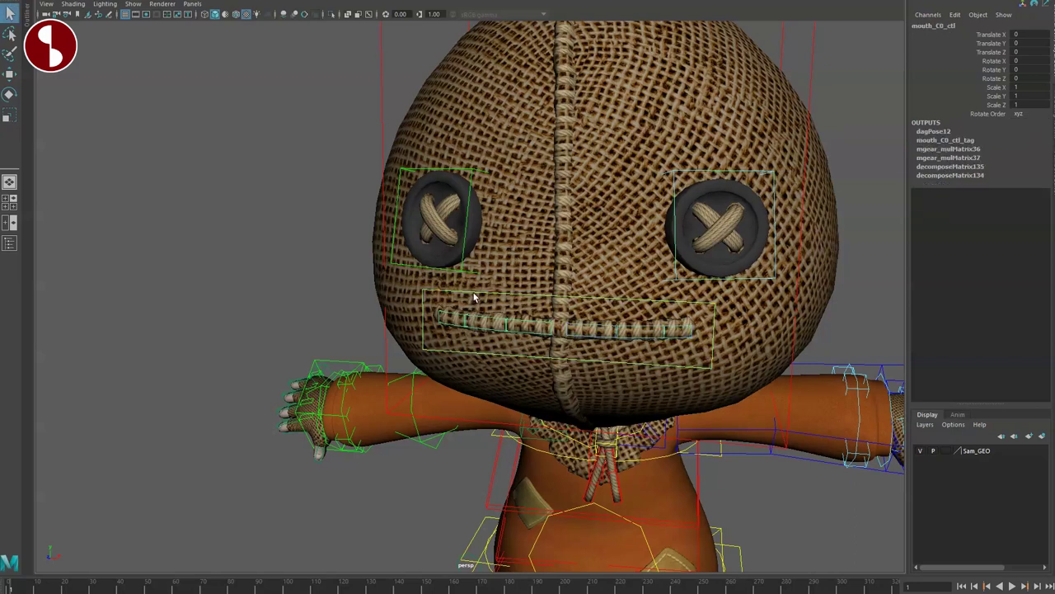
right_click_drag(473, 296, 560, 271, "alt")
left_click_drag(561, 271, 522, 282, "alt")
key("w")
key("ctrl+z")
left_click_drag(548, 338, 574, 376, "alt")
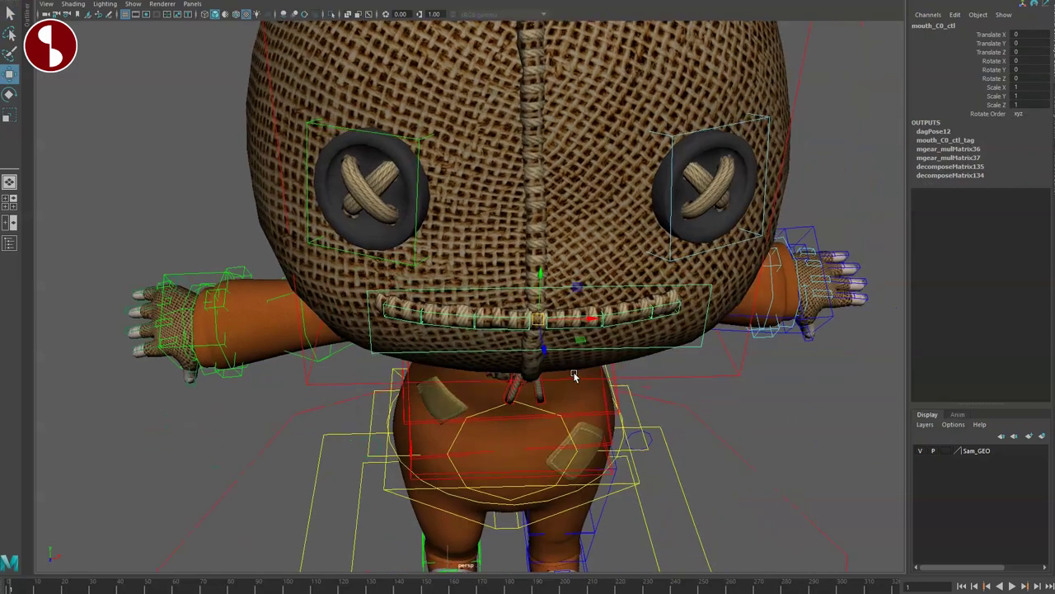
Try moving a small control on the left half of the stitched mouth, and undo the move
left_click(625, 323)
key("w")
left_click_drag(602, 320, 615, 316)
key("ctrl+z")
key("q")
Select the face UI control above the head and examine the character from behind and from the front
middle_click_drag(576, 337, 589, 368, "alt")
right_click_drag(589, 368, 499, 263, "alt")
left_click_drag(499, 263, 548, 261, "alt")
left_click(656, 154)
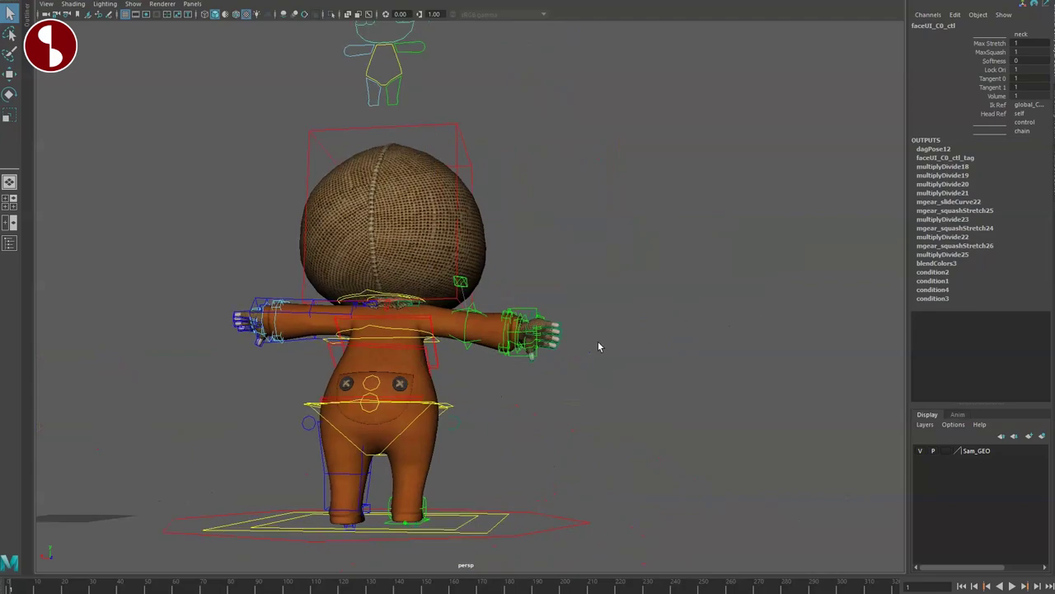
middle_click_drag(599, 346, 690, 274, "alt")
right_click_drag(690, 273, 649, 368, "alt")
left_click_drag(544, 371, 758, 398, "alt")
middle_click_drag(503, 268, 565, 388, "alt")
left_click_drag(512, 363, 589, 361, "alt")
right_click_drag(521, 329, 544, 362, "alt")
left_click_drag(532, 363, 539, 314, "alt")
Offset the head control to Translate X 0.183, Y 1.564 and Z -0.219, and undo a trial rotation
left_click(545, 315)
key("w")
key("e")
key("ctrl+z")
key("q")
Rotate the upper spine control at the chest to test how the head follows
middle_click_drag(585, 307, 593, 318, "alt")
right_click_drag(593, 318, 510, 252, "alt")
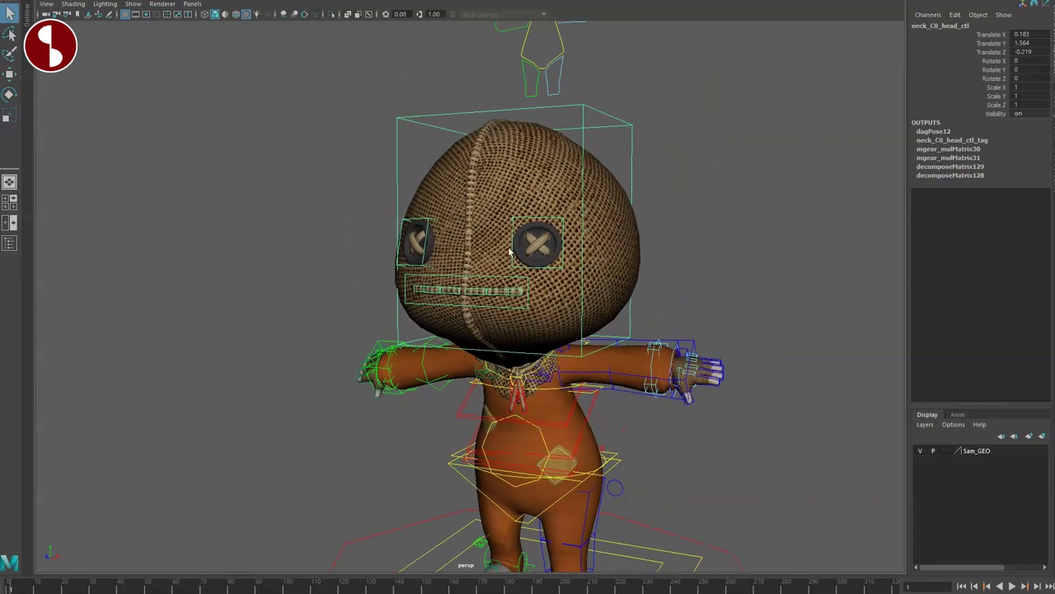
left_click(467, 418)
key("e")
left_click_drag(507, 404, 522, 380)
key("q")
Rotate the body control at the hips to Rotate X 4
left_click(453, 462)
left_click(453, 460)
key("e")
mouse_move(520, 445)
left_mouse_down()
mouse_move(525, 432)
mouse_move(524, 450)
left_mouse_up()
key("q")
On the face UI control, set the neck's MaxSquash to 0 and Max Stretch to 6.8
middle_click_drag(517, 267, 545, 353, "alt")
scroll(546, 353, "down", 1)
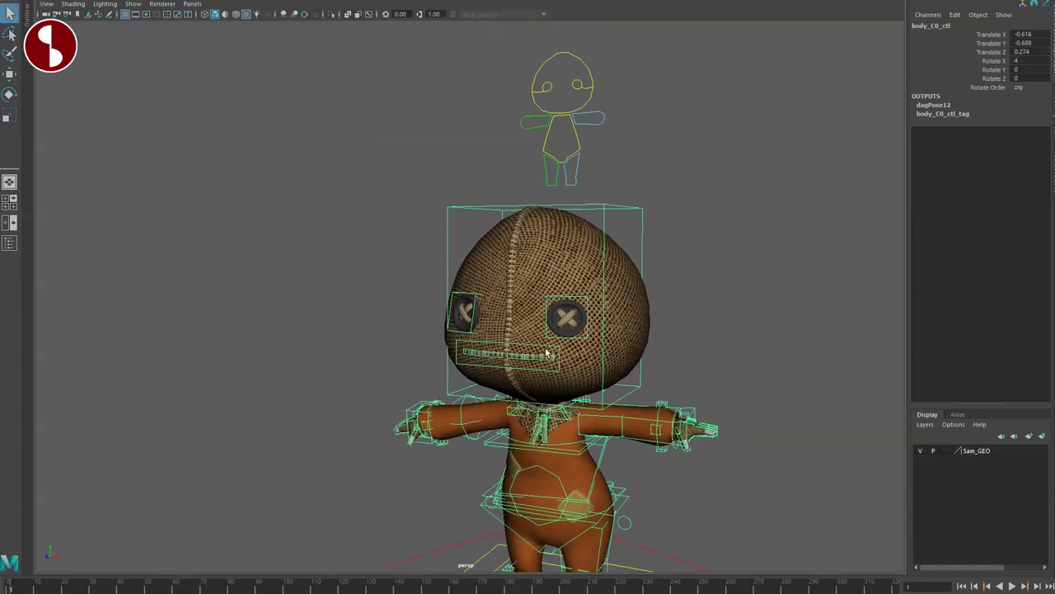
left_click(622, 203)
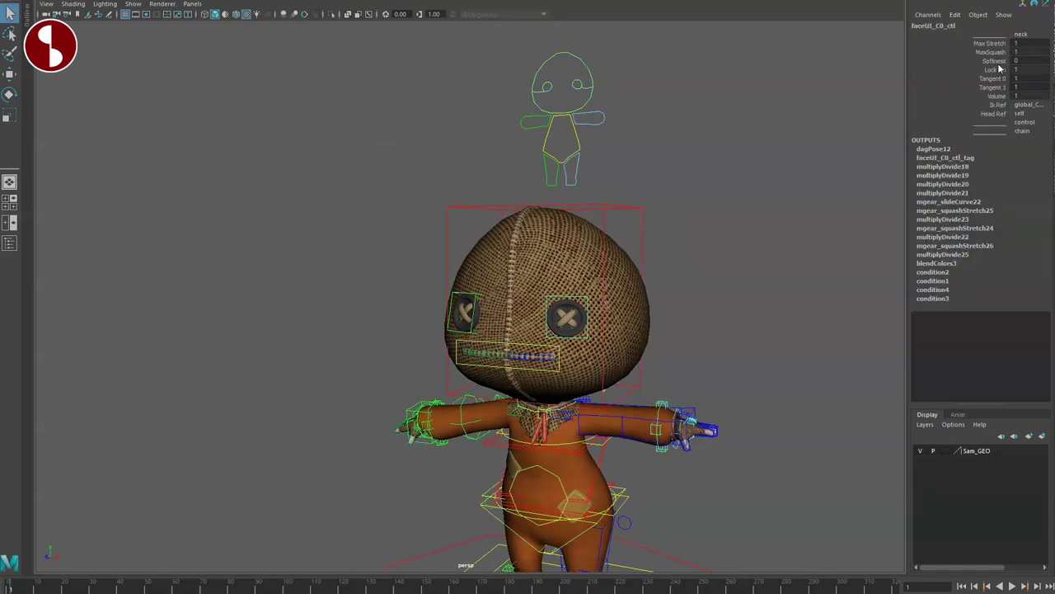
left_click(991, 53)
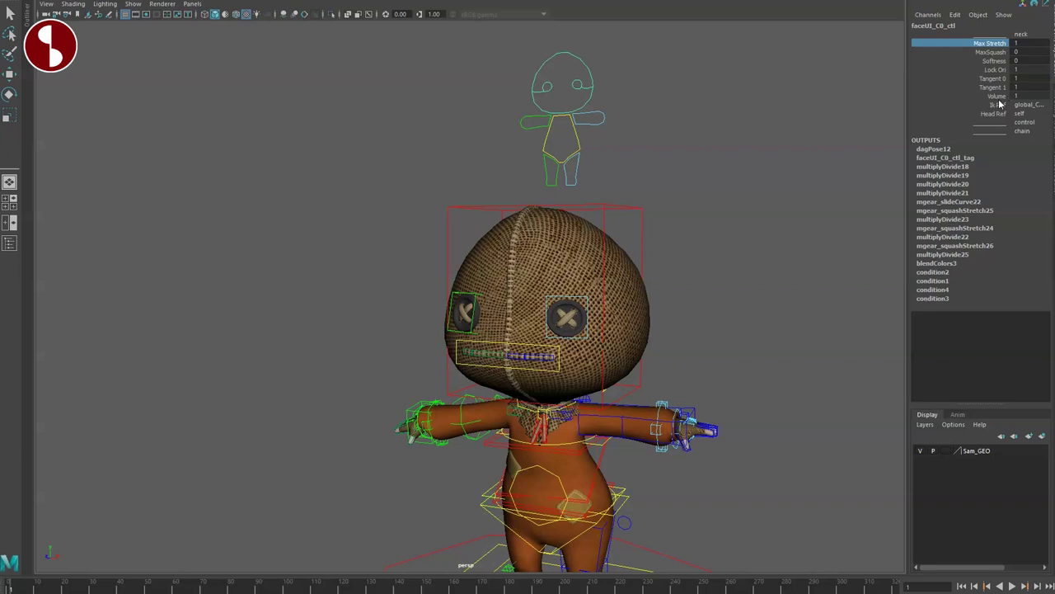
Rotate the second spine FK control to Rotate X -35.587 to test the neck stretch
left_click(501, 446)
key("e")
mouse_move(533, 423)
left_mouse_down()
mouse_move(528, 447)
mouse_move(548, 362)
mouse_move(552, 415)
mouse_move(534, 435)
left_mouse_up()
key("w")
key("ctrl+z")
right_click_drag(501, 372, 548, 352, "alt")
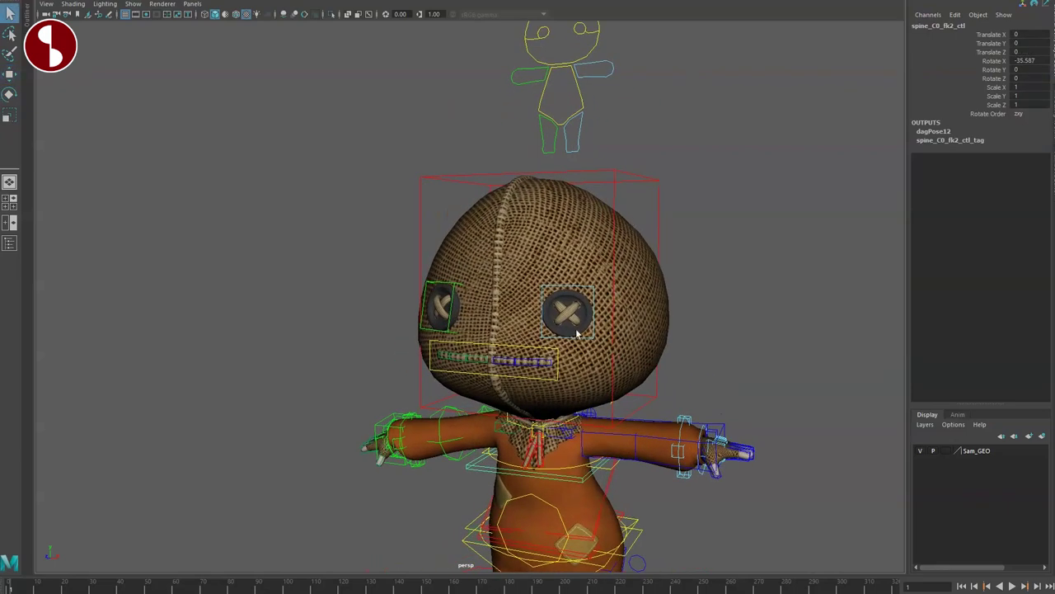
middle_click_drag(495, 431, 489, 388, "alt")
right_click_drag(505, 389, 540, 423, "alt")
right_click_drag(473, 406, 499, 414, "alt")
On the face UI control, set the neck's Volume, Tangent 1, Tangent 0 and Lock On to 0
middle_click_drag(503, 231, 535, 354, "alt")
right_click_drag(535, 354, 498, 328, "alt")
left_click(619, 64)
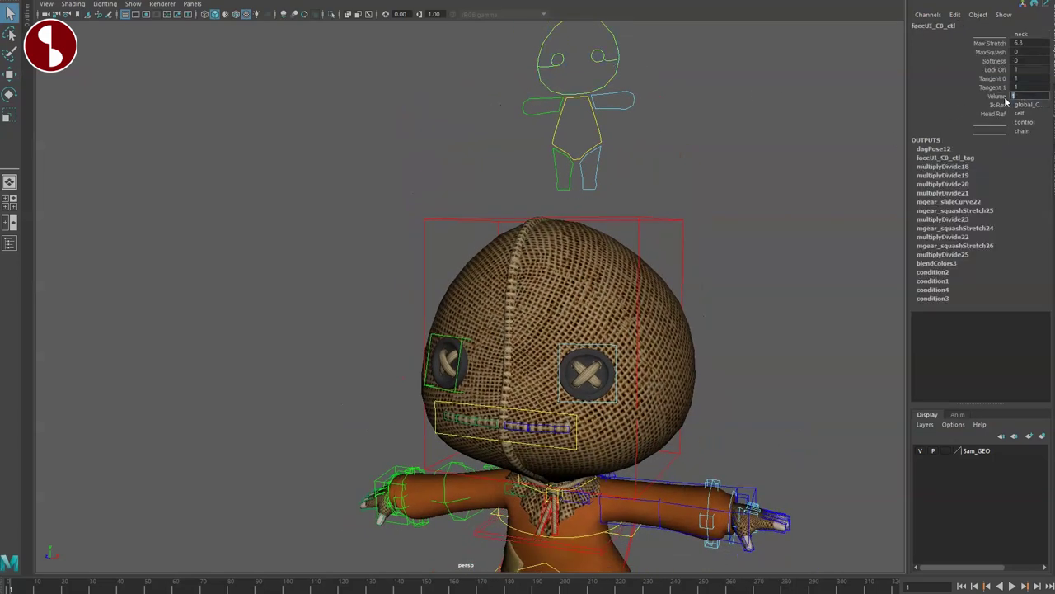
middle_click_drag(968, 85, 909, 74)
middle_click_drag(999, 78, 993, 74)
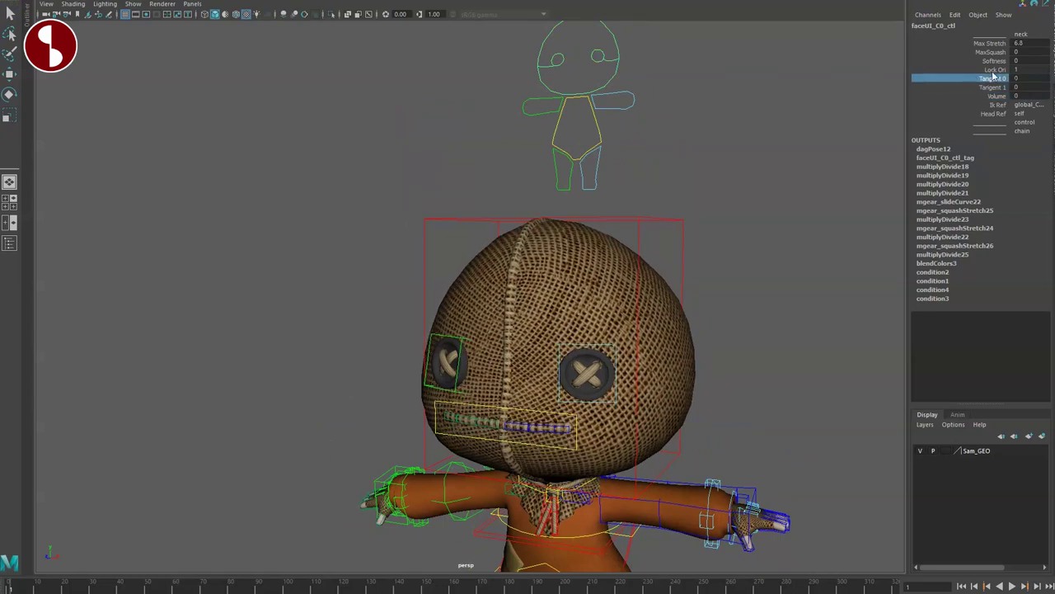
middle_click_drag(879, 71, 765, 71)
Rotate the first spine FK control to Rotate X 18.184 to test the changed neck settings
left_click_drag(694, 252, 714, 210, "alt")
right_click_drag(714, 210, 635, 329, "alt")
left_click_drag(615, 328, 611, 323, "alt")
middle_click_drag(636, 507, 649, 389, "alt")
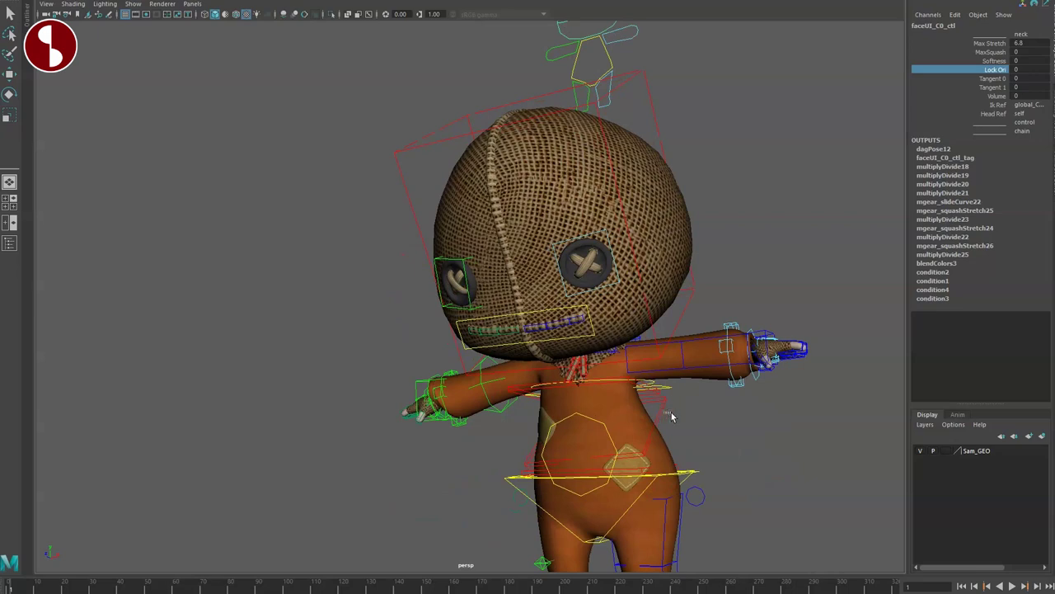
left_click_drag(664, 411, 672, 415)
left_click(666, 409)
key("e")
left_click_drag(583, 416, 572, 395)
key("q")
mouse_move(570, 394)
left_mouse_down("alt")
mouse_move(548, 412)
mouse_move(588, 368)
mouse_move(589, 383)
left_mouse_up("alt")
middle_click_drag(592, 342, 594, 386, "alt")
right_click_drag(594, 386, 551, 378, "alt")
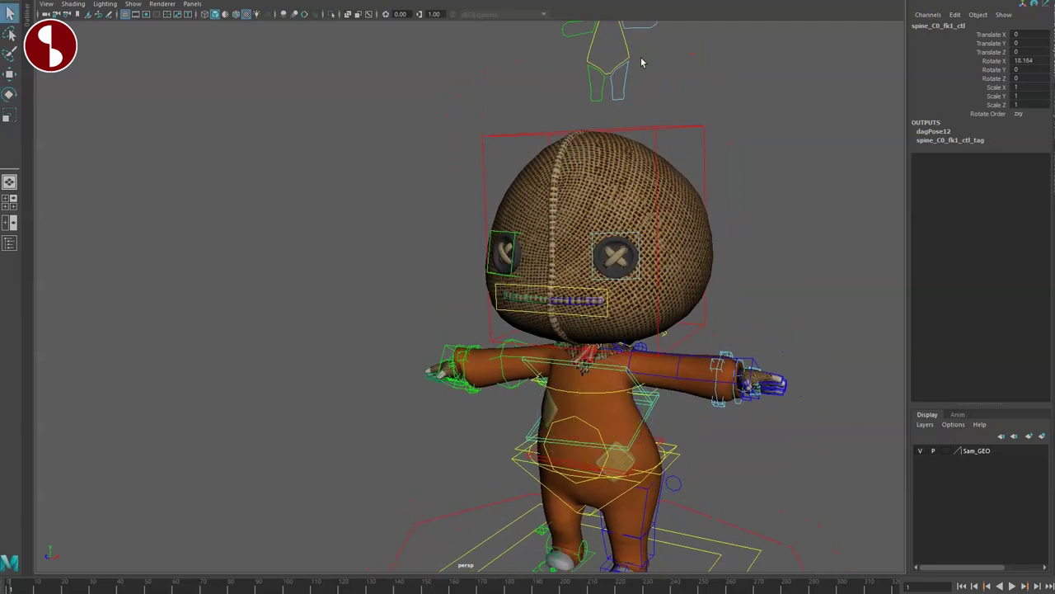
Select the face UI control, try changing the neck's Volume, and undo the change
middle_click_drag(640, 57, 636, 105, "alt")
left_click(637, 51)
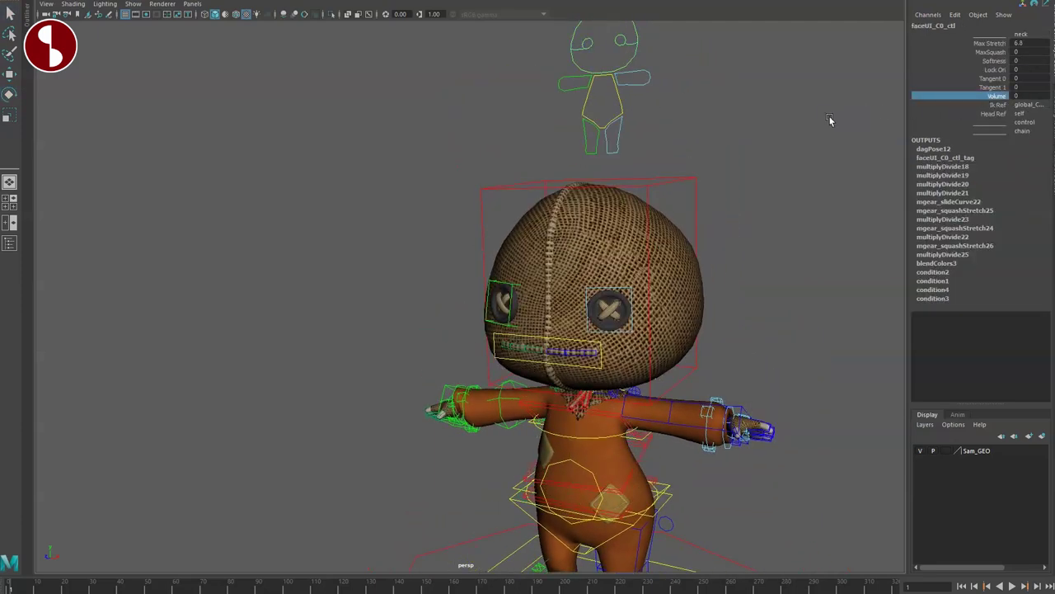
middle_click_drag(742, 107, 794, 111)
key("ctrl+z")
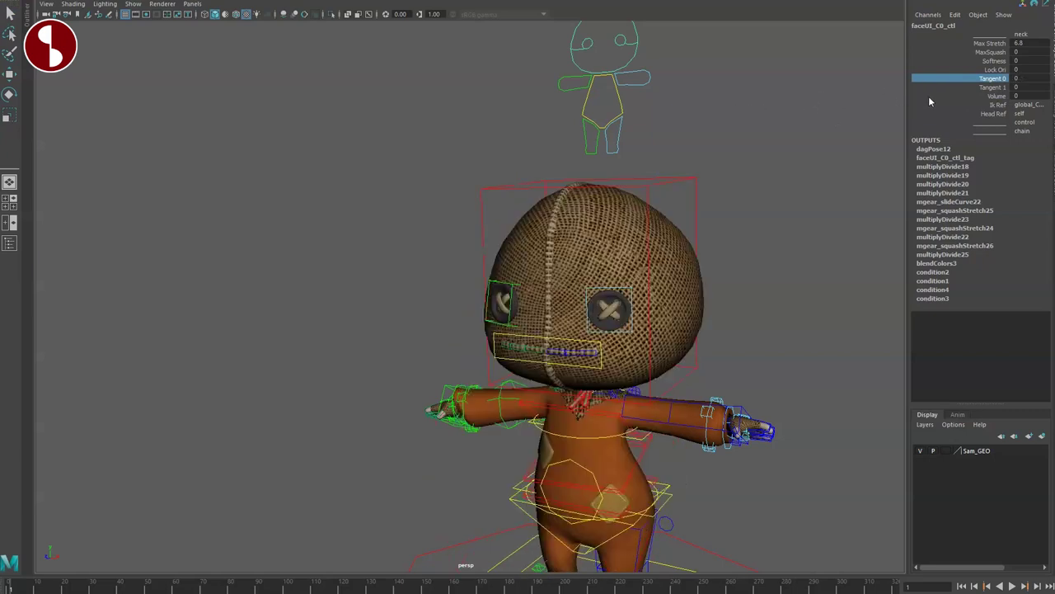
Set the neck's Tangent 0 to 1, and test it with the second spine FK control at Rotate X -54.774
left_click(1041, 79)
type("1")
key("Return")
left_click(540, 408)
left_click(530, 413)
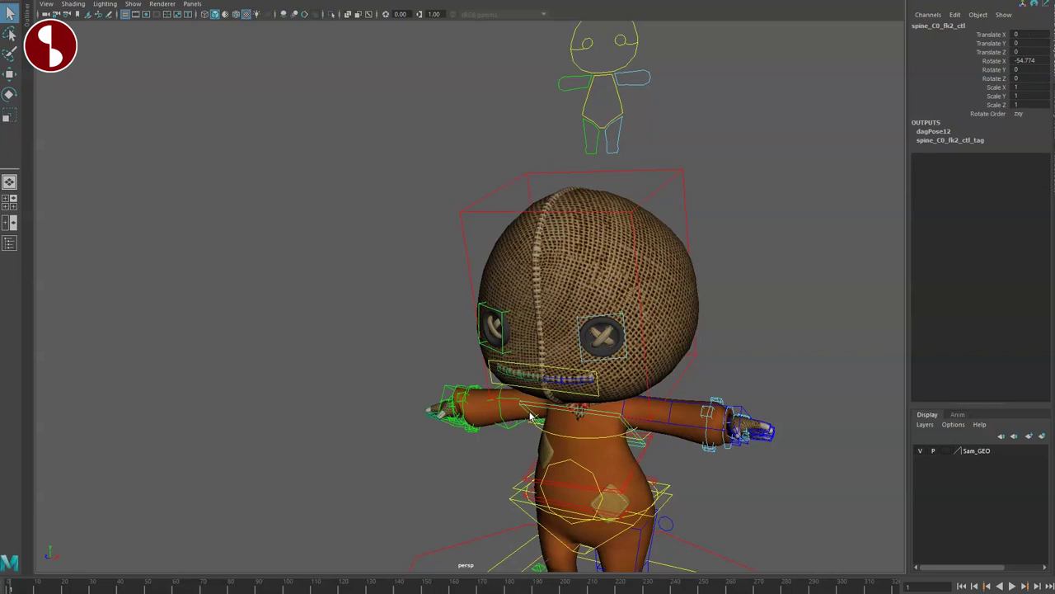
Set the neck's Tangent 1 to 1 on the face UI control
left_click_drag(551, 409, 571, 419)
middle_click_drag(570, 419, 613, 389)
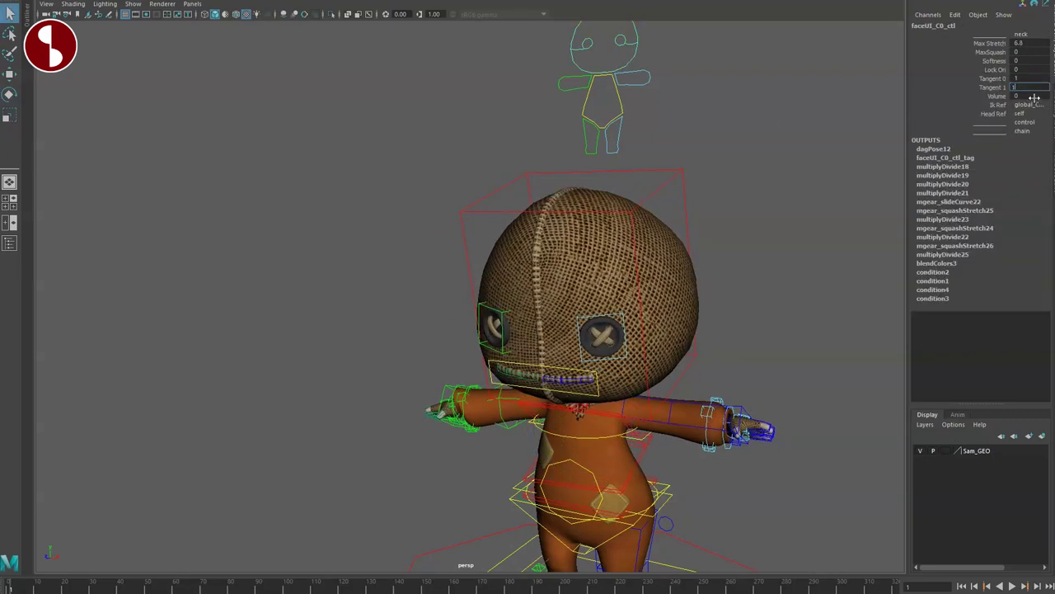
key("Return")
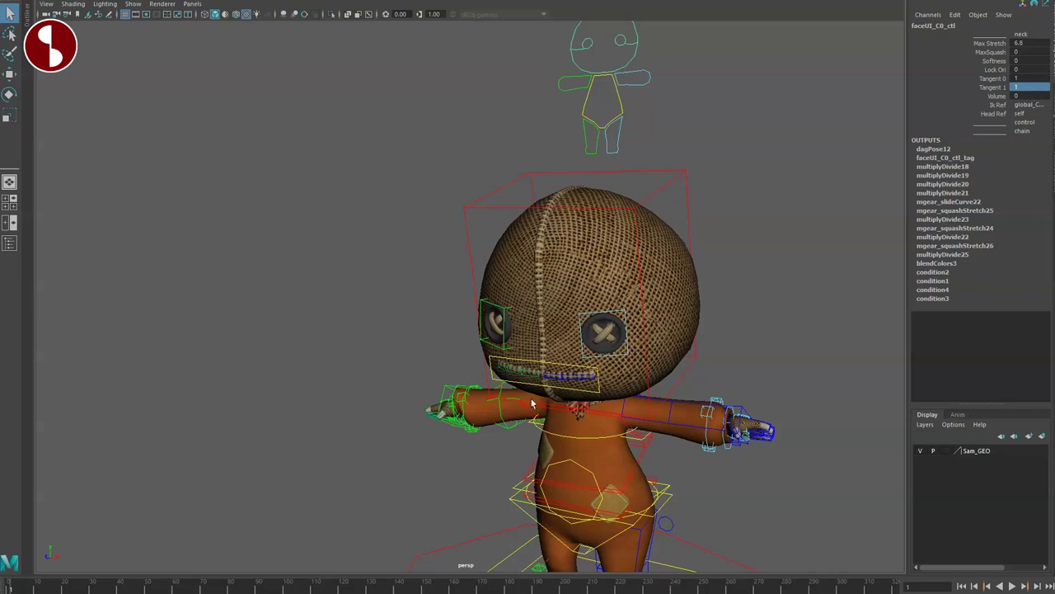
Rotate the first spine FK control to Rotate X -7.084
left_click_drag(510, 416, 499, 302, "alt")
right_click_drag(499, 302, 528, 341, "alt")
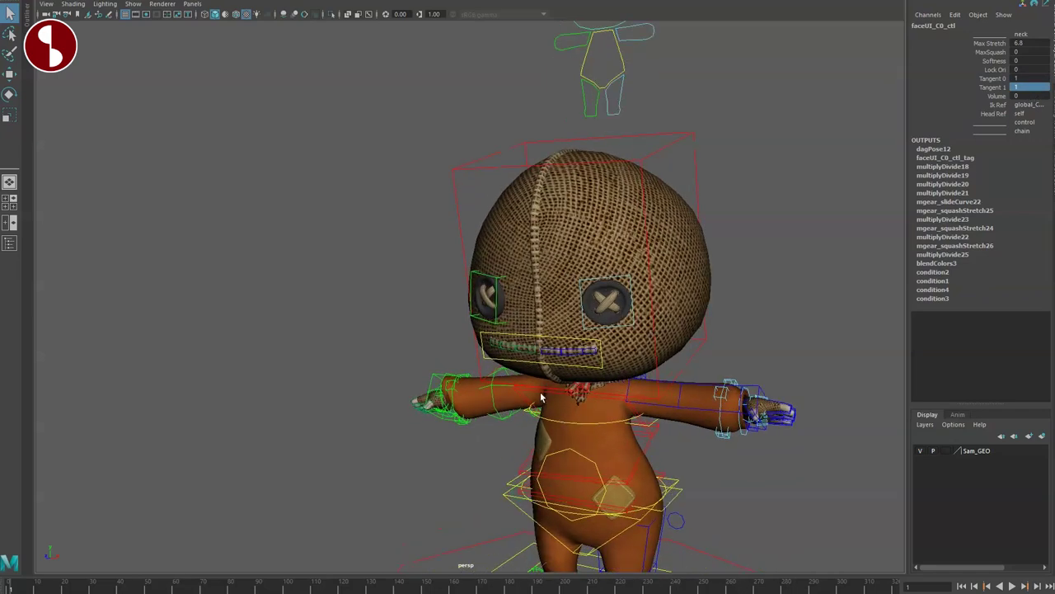
left_click(542, 397)
left_click(540, 391)
key("e")
left_click_drag(565, 402, 568, 375)
key("q")
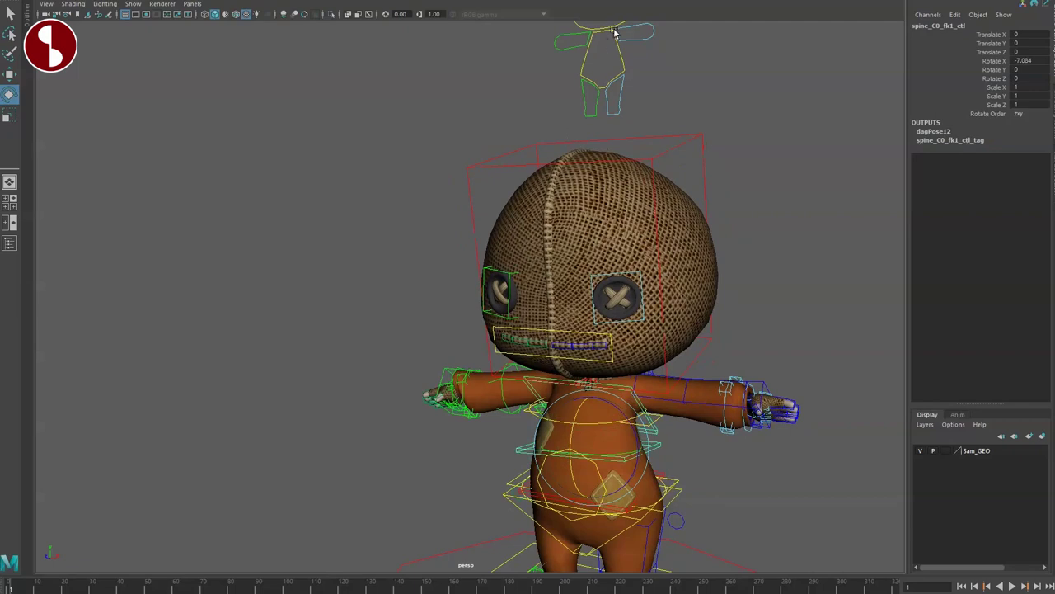
Set the neck's Tangent 1 to 0, and test it by moving the first spine FK control upward
left_click(582, 28)
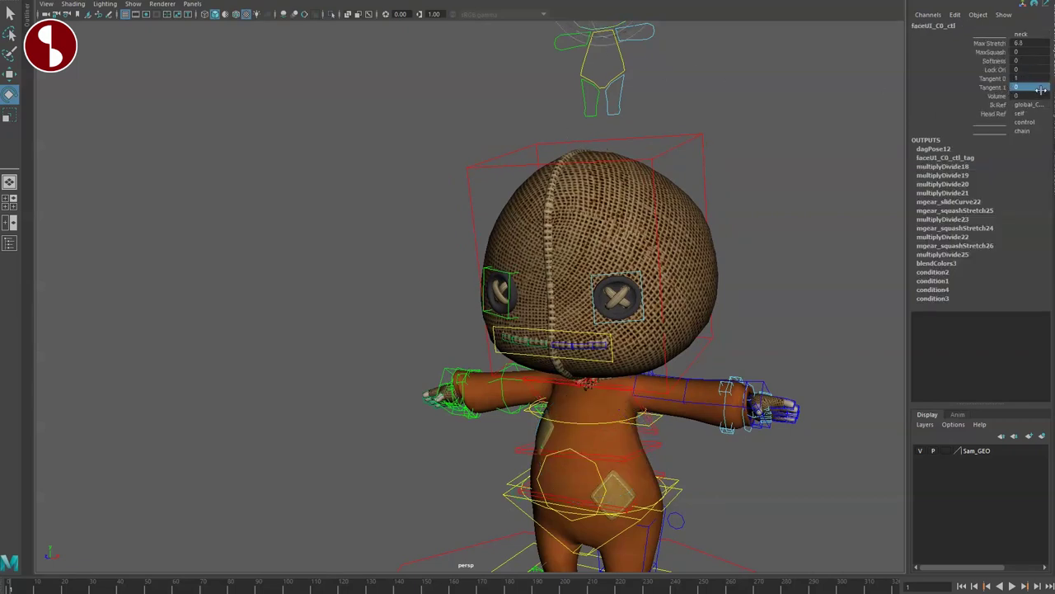
middle_click_drag(1041, 90, 1024, 101)
left_click(522, 451)
key("w")
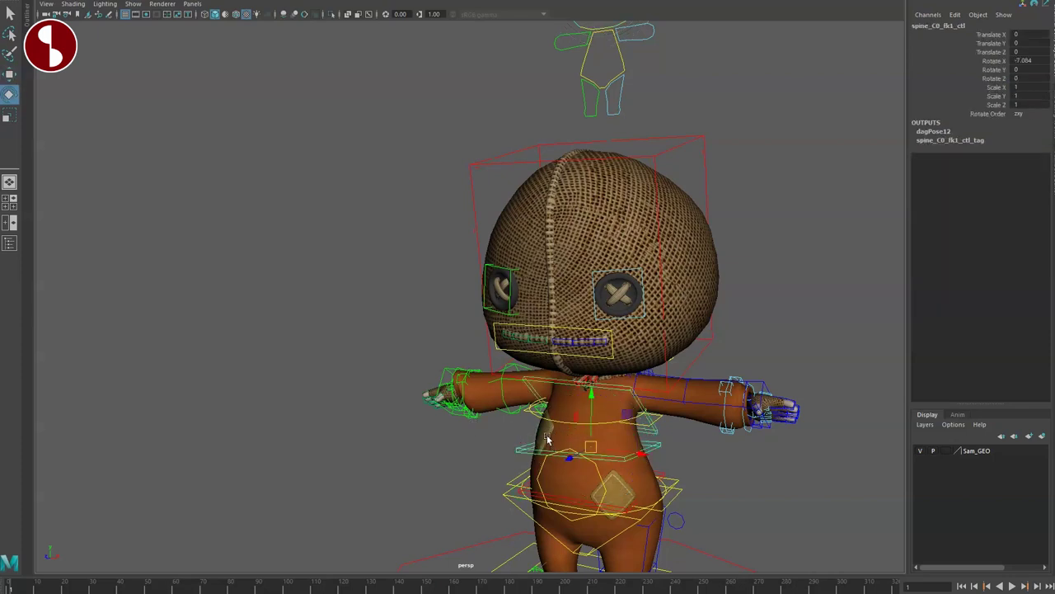
left_click_drag(575, 426, 570, 377)
key("q")
Set the neck's Volume to 1 on the face UI control
left_click(568, 422)
key("e")
key("q")
left_click_drag(568, 412, 593, 421, "alt")
middle_click_drag(568, 330, 547, 401, "alt")
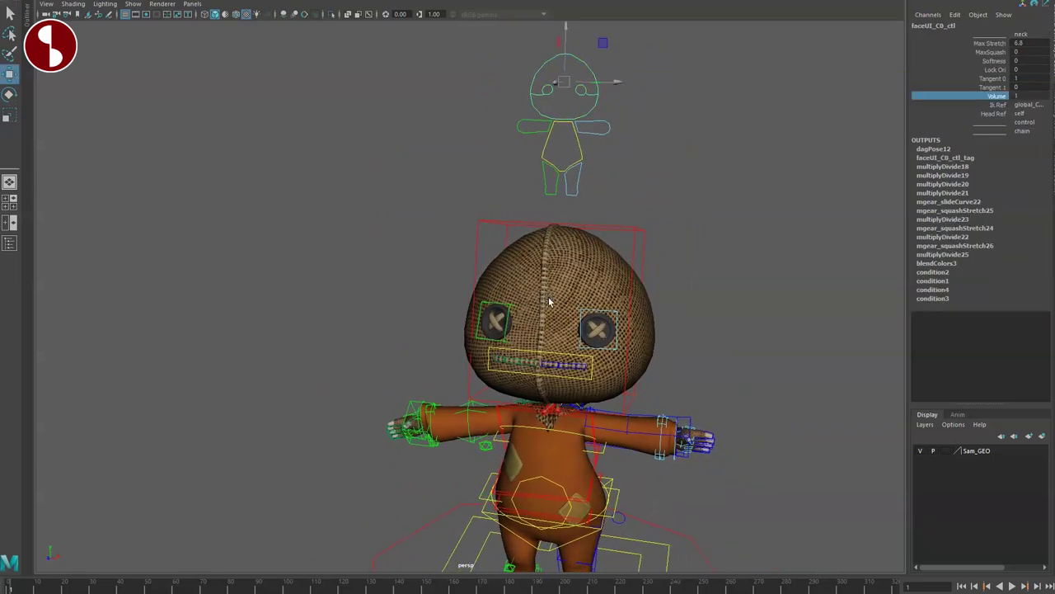
Try moving the head control with the new neck volume, and undo the move
left_click(615, 235)
left_click_drag(562, 394, 524, 396)
key("ctrl+z")
key("q")
Undo the series of recent test changes on the rig
middle_click_drag(518, 347, 531, 188, "alt")
left_click_drag(532, 188, 586, 277, "alt")
key("ctrl+z")
key("ctrl+z")
key("ctrl+z")
key("ctrl+z")
key("ctrl+z")
key("ctrl+z")
key("ctrl+z")
key("ctrl+z")
key("ctrl+z")
Look over the sack, wrapped candies, pumpkin lollipop and two buckets beside the character, and clear the selection
left_click_drag(428, 347, 475, 328, "alt")
middle_click_drag(475, 328, 622, 272, "alt")
mouse_move(449, 347)
left_mouse_down("alt")
mouse_move(539, 352)
mouse_move(605, 333)
mouse_move(572, 354)
mouse_move(377, 360)
mouse_move(433, 365)
mouse_move(466, 349)
left_mouse_up("alt")
middle_click_drag(466, 350, 497, 405, "alt")
right_click_drag(497, 404, 440, 363, "alt")
middle_click_drag(440, 363, 447, 384, "alt")
right_click_drag(447, 384, 322, 305, "alt")
right_click_drag(445, 330, 357, 275, "alt")
left_click_drag(681, 340, 525, 327, "alt")
key("w")
middle_click_drag(472, 332, 437, 338, "alt")
right_click_drag(437, 339, 831, 519, "alt")
middle_click_drag(831, 520, 540, 405, "alt")
left_click_drag(539, 405, 602, 398, "alt")
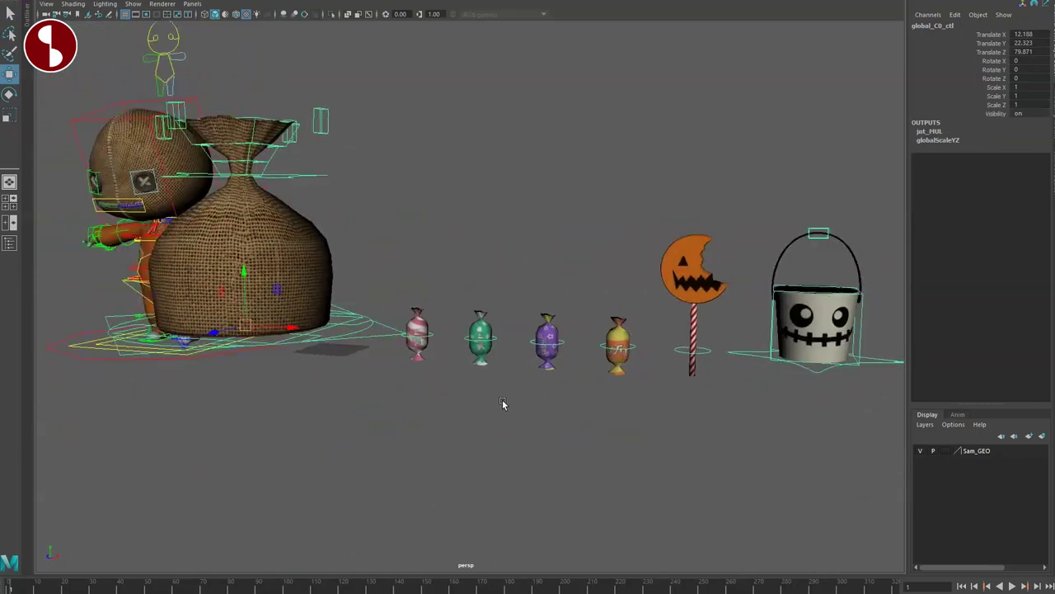
middle_click_drag(603, 398, 408, 398, "alt")
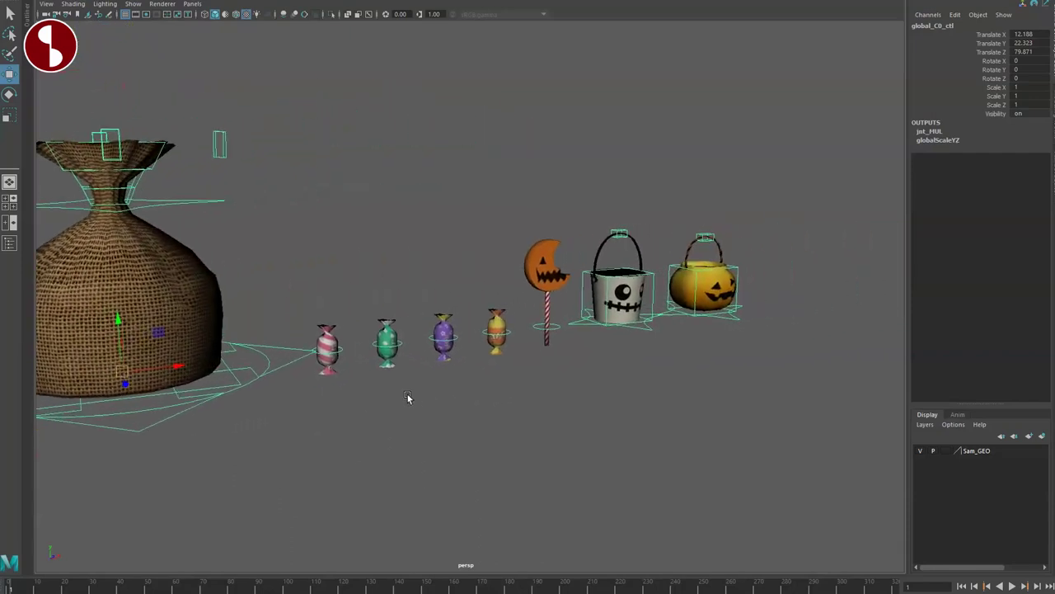
right_click_drag(408, 398, 514, 435, "alt")
left_click_drag(514, 435, 450, 424, "alt")
middle_click_drag(450, 424, 738, 412, "alt")
right_click_drag(737, 412, 588, 377, "alt")
left_click_drag(589, 377, 562, 419, "alt")
left_click(561, 476)
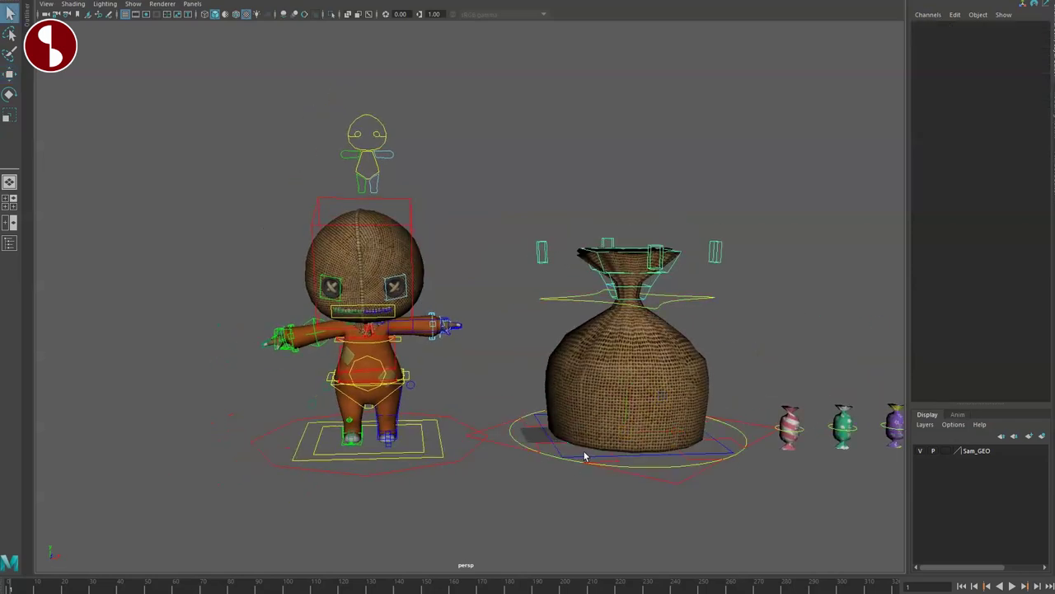
Try moving the sack with its global control, and undo the move
key("r")
left_click(586, 457)
left_click_drag(625, 428, 591, 419)
key("ctrl+z")
left_click(501, 412)
middle_click_drag(449, 404, 499, 409, "alt")
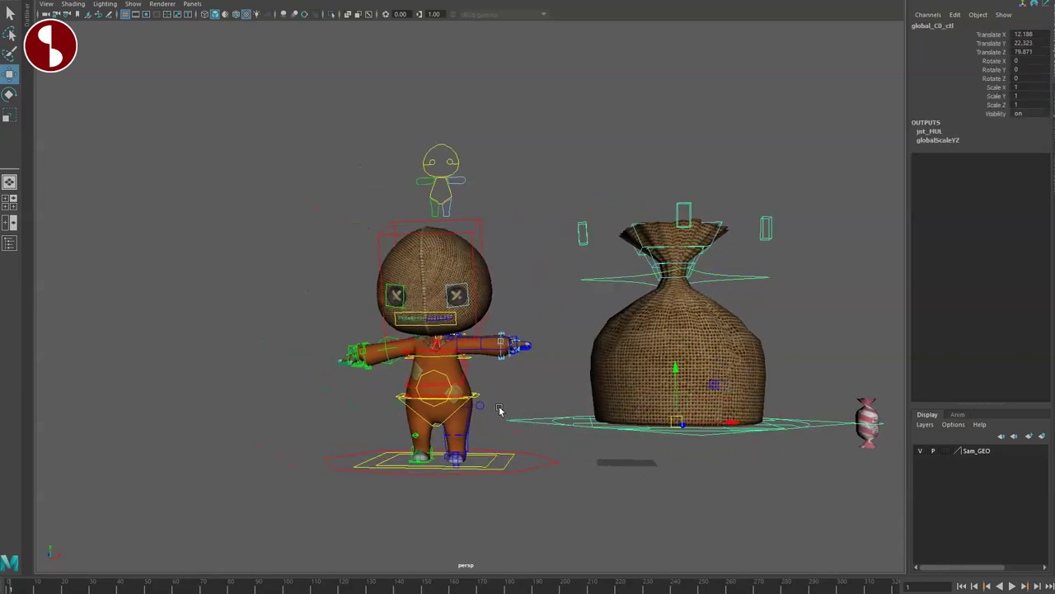
Shift the character's head slightly with the head control and tilt it about -11° in X, 1° in Y and 4° in Z
key("q")
left_click_drag(500, 409, 539, 415, "alt")
right_click_drag(539, 415, 555, 375, "alt")
left_click_drag(555, 374, 527, 371, "alt")
right_click_drag(528, 371, 433, 357, "alt")
left_click_drag(433, 357, 464, 381, "alt")
middle_click_drag(464, 377, 445, 385, "alt")
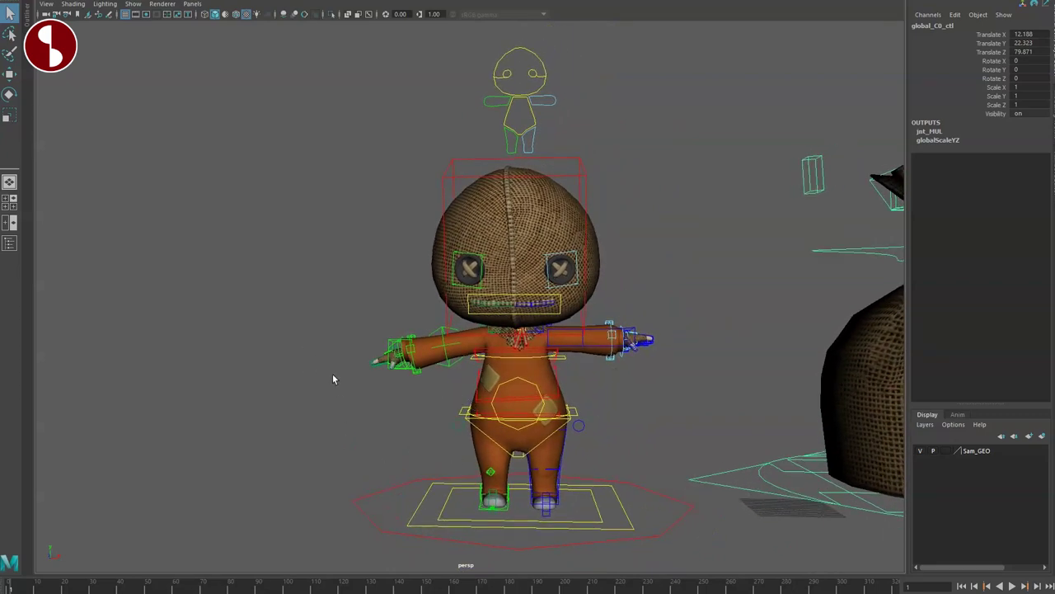
mouse_move(367, 427)
left_mouse_down("alt")
mouse_move(438, 426)
mouse_move(366, 429)
left_mouse_up("alt")
left_click(379, 191)
left_click_drag(453, 181, 455, 178)
key("e")
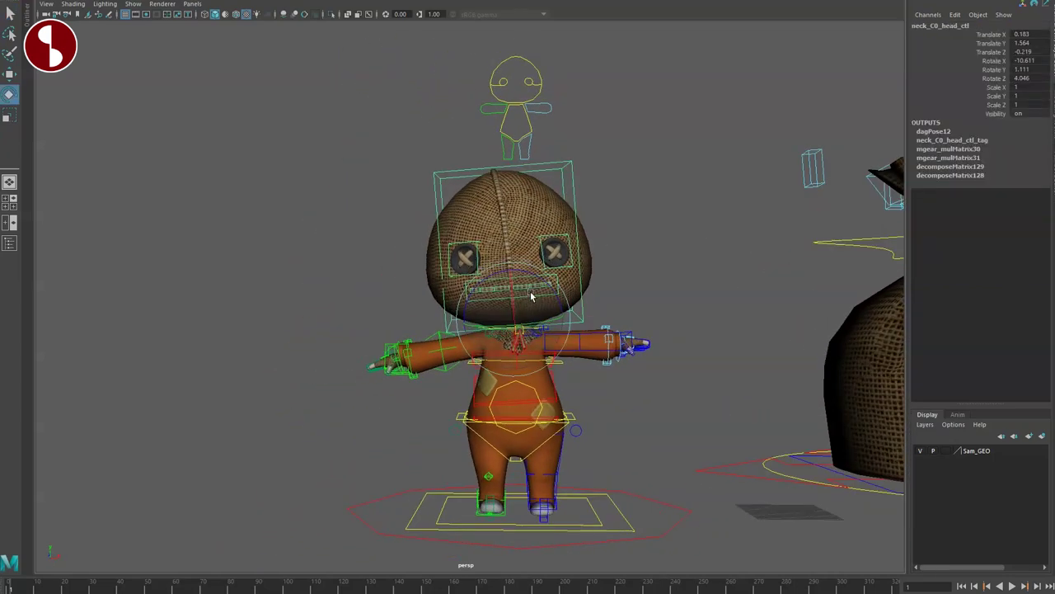
key("q")
Select the root control of the character's left leg, beside the hip, for moving
middle_click_drag(480, 323, 465, 276, "alt")
right_click_drag(464, 277, 546, 362, "alt")
left_click_drag(527, 348, 540, 386, "alt")
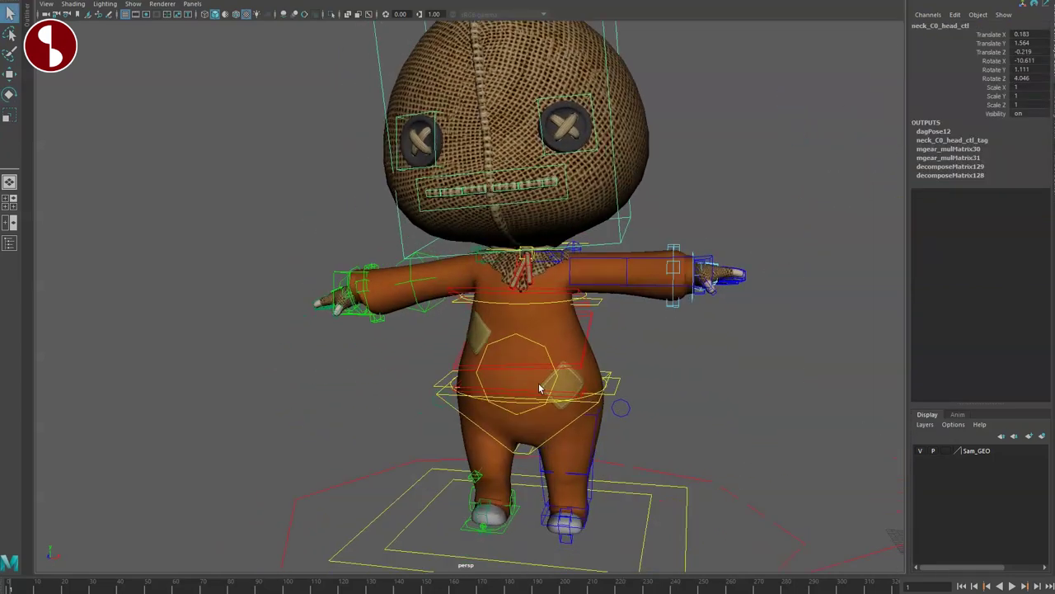
right_click_drag(540, 387, 521, 364, "alt")
left_click(589, 371)
left_click_drag(594, 380, 619, 402)
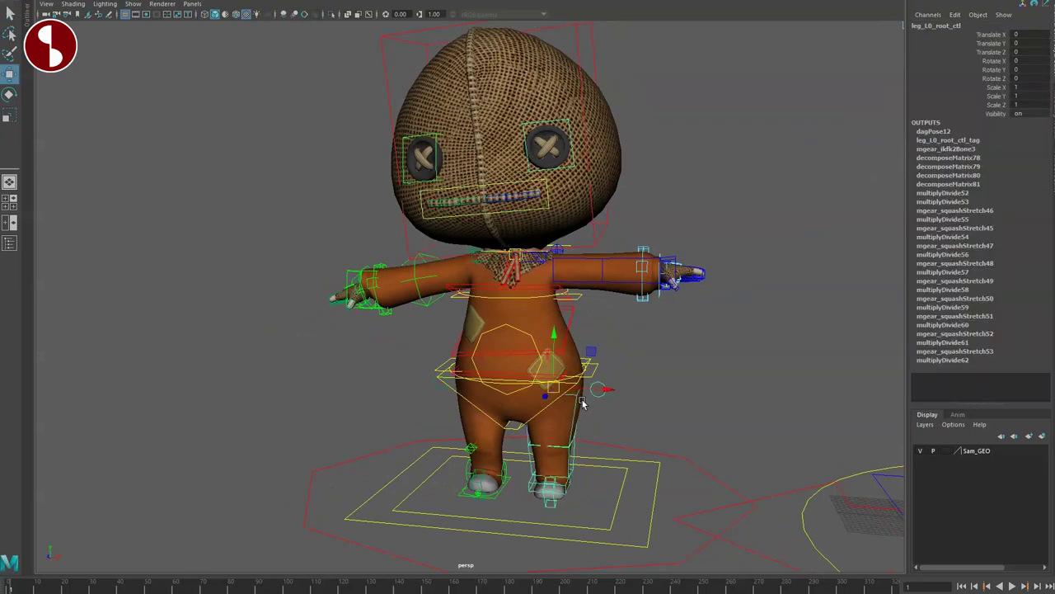
Look over the posed character from the sides and front, from close up and further away
mouse_move(426, 382)
left_mouse_down("alt")
mouse_move(536, 378)
mouse_move(443, 376)
mouse_move(418, 388)
left_mouse_up("alt")
right_click_drag(418, 388, 428, 367, "alt")
left_click_drag(427, 367, 605, 336, "alt")
right_click_drag(604, 337, 621, 355, "alt")
left_click_drag(608, 397, 596, 401, "alt")
right_click_drag(596, 400, 588, 381, "alt")
left_click_drag(596, 364, 532, 335, "alt")
right_click_drag(533, 334, 554, 341, "alt")
middle_click_drag(554, 341, 586, 343, "alt")
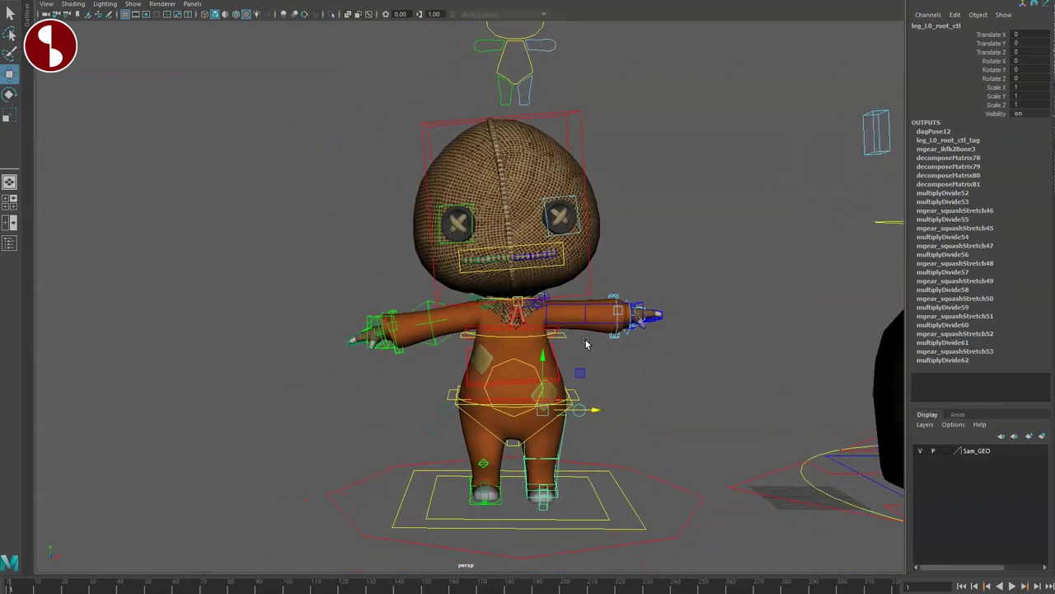